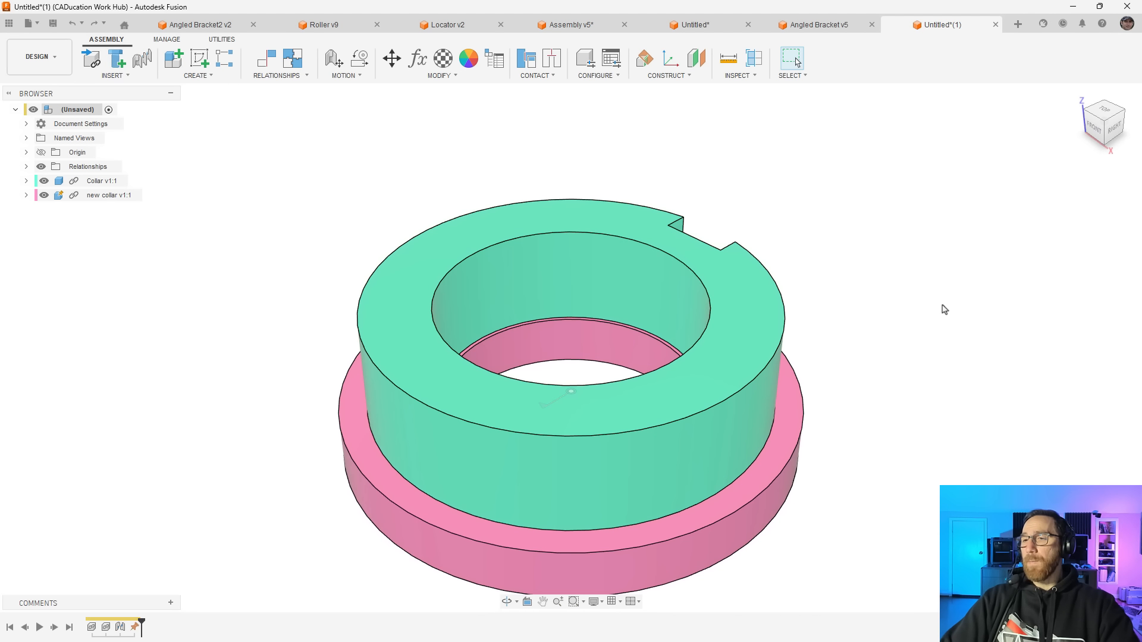
Open the preferences and examine the preview features, including the Intent-driven design experience option
{"action": "left_click", "coordinate": [1126, 24]}
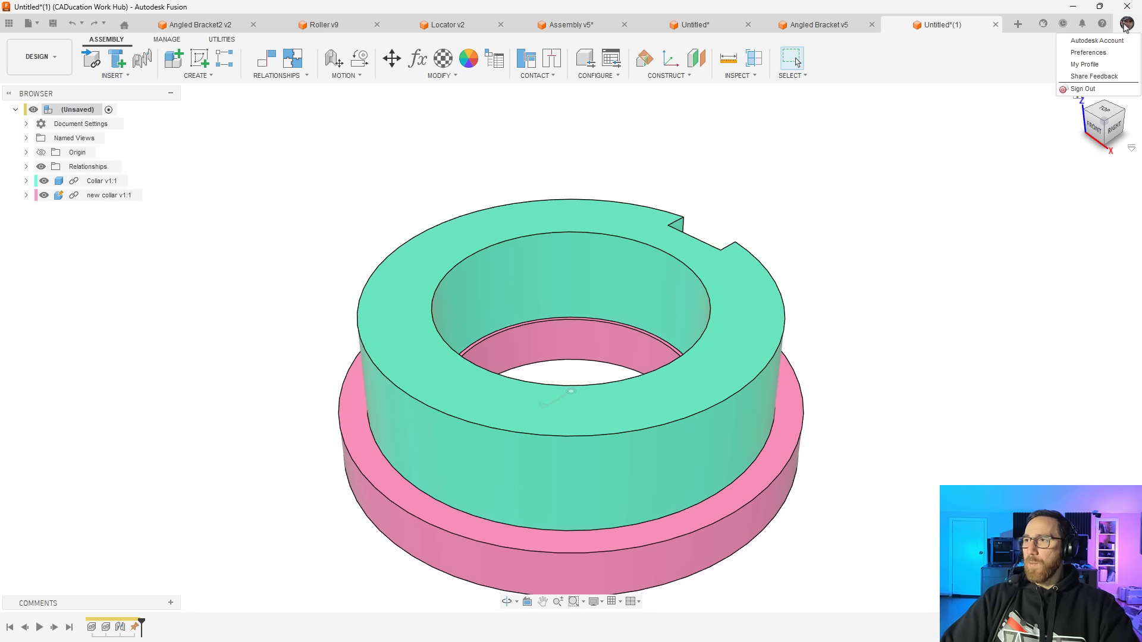
{"action": "left_click", "coordinate": [1089, 53]}
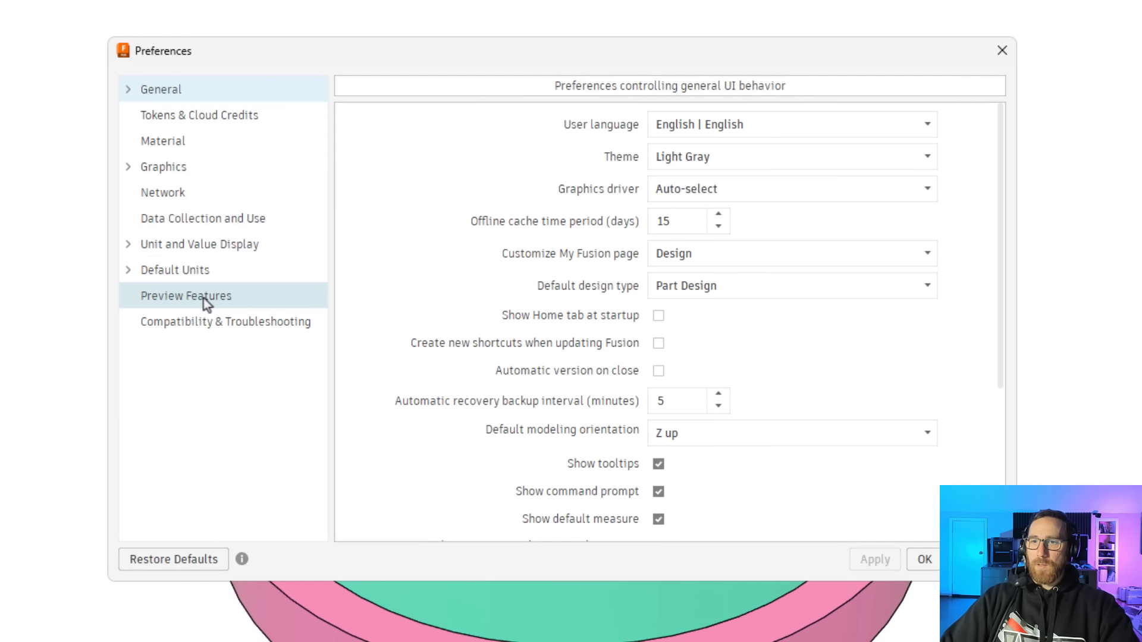
{"action": "left_click", "coordinate": [134, 299]}
{"action": "scroll", "coordinate": [750, 357], "scroll_direction": "down", "scroll_amount": 2}
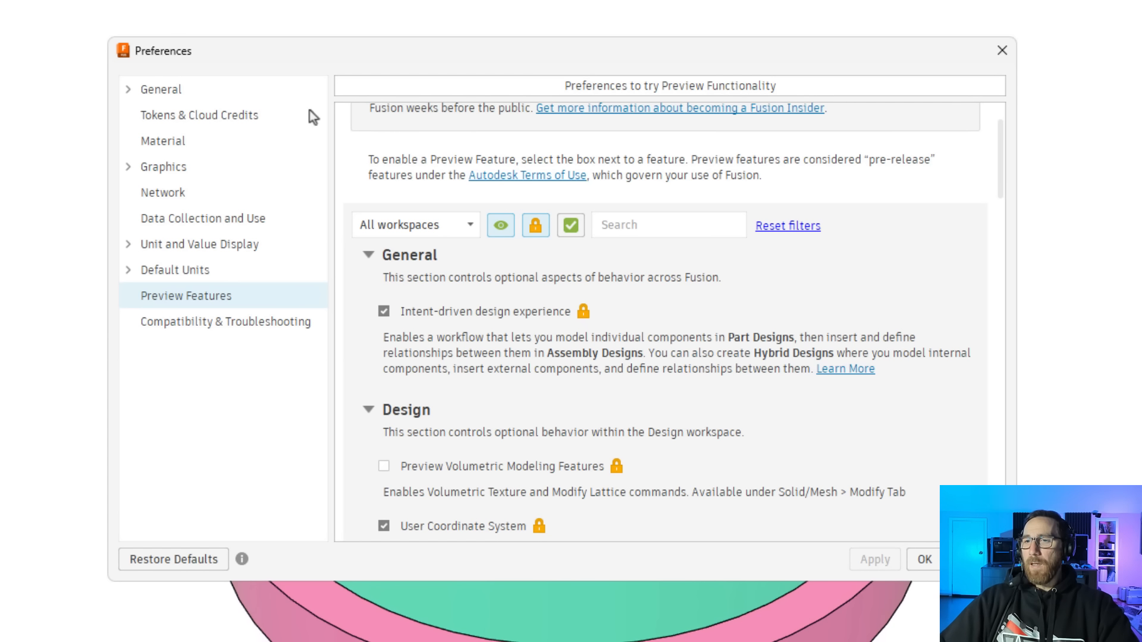
Set the default design type to Part Design in the general preferences
{"action": "left_click", "coordinate": [199, 92]}
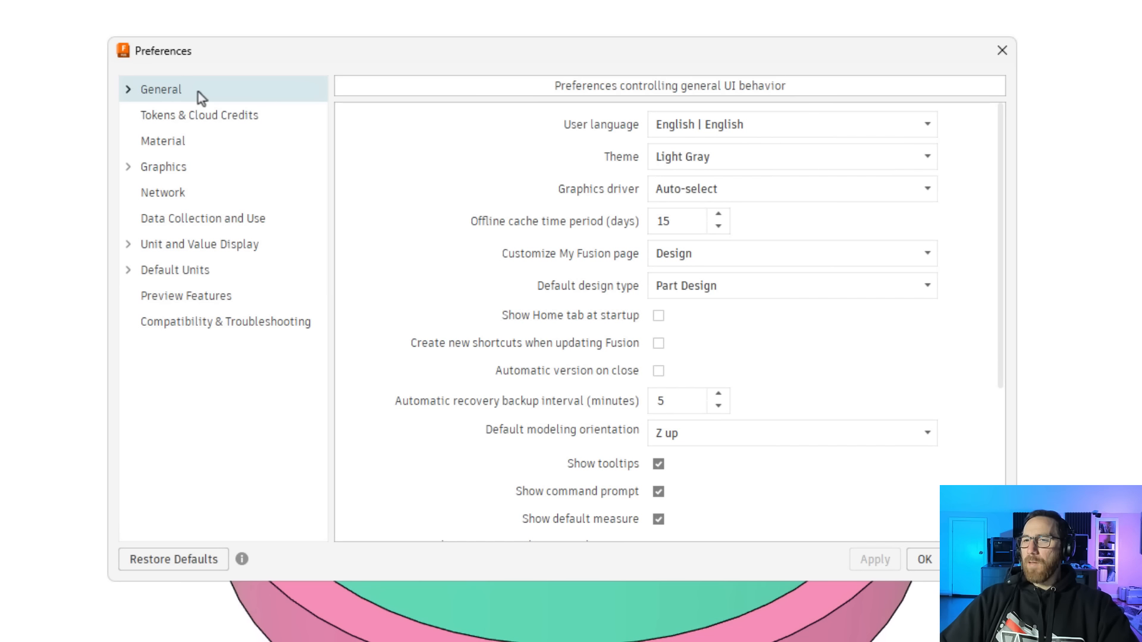
{"action": "left_click", "coordinate": [776, 287]}
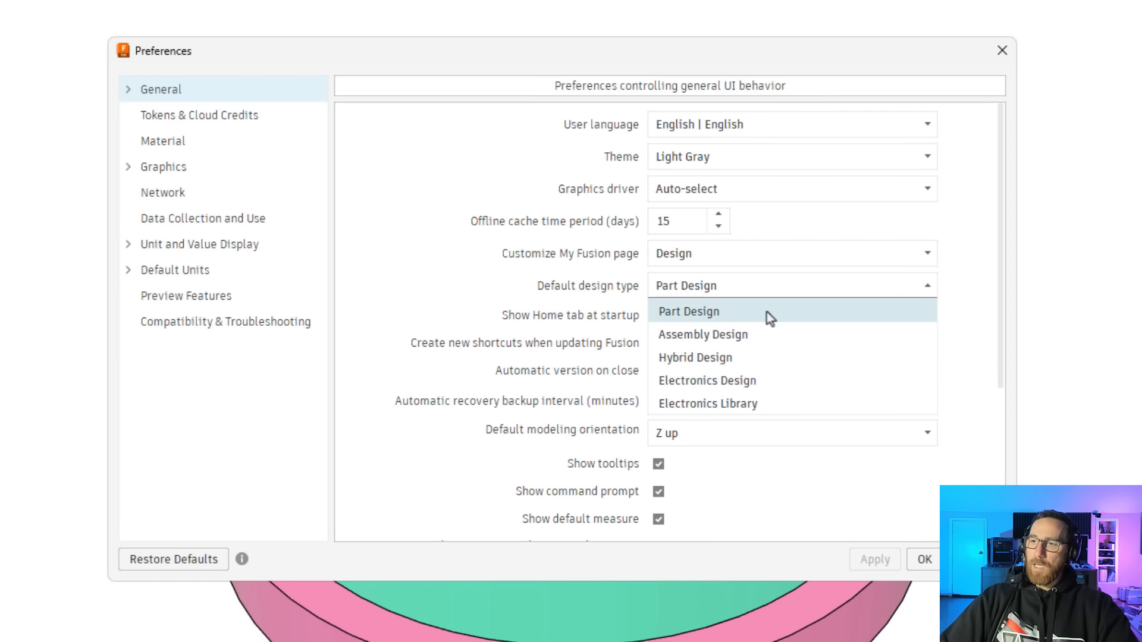
{"action": "left_click", "coordinate": [766, 311]}
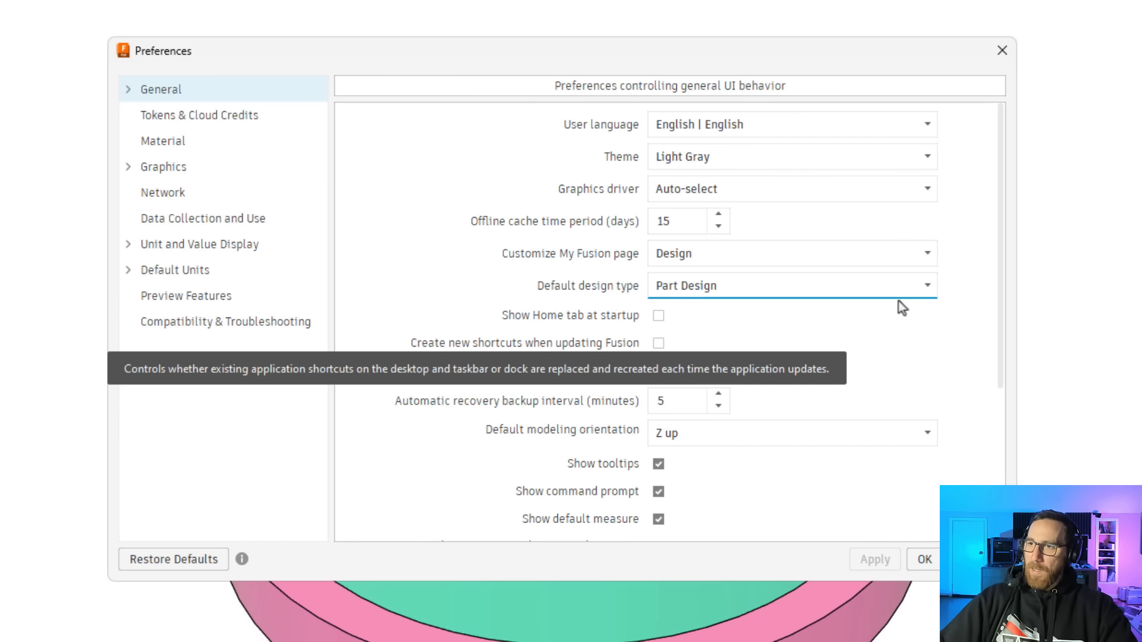
Switch the interface theme to Fusion Classic and apply it
{"action": "left_click", "coordinate": [890, 159]}
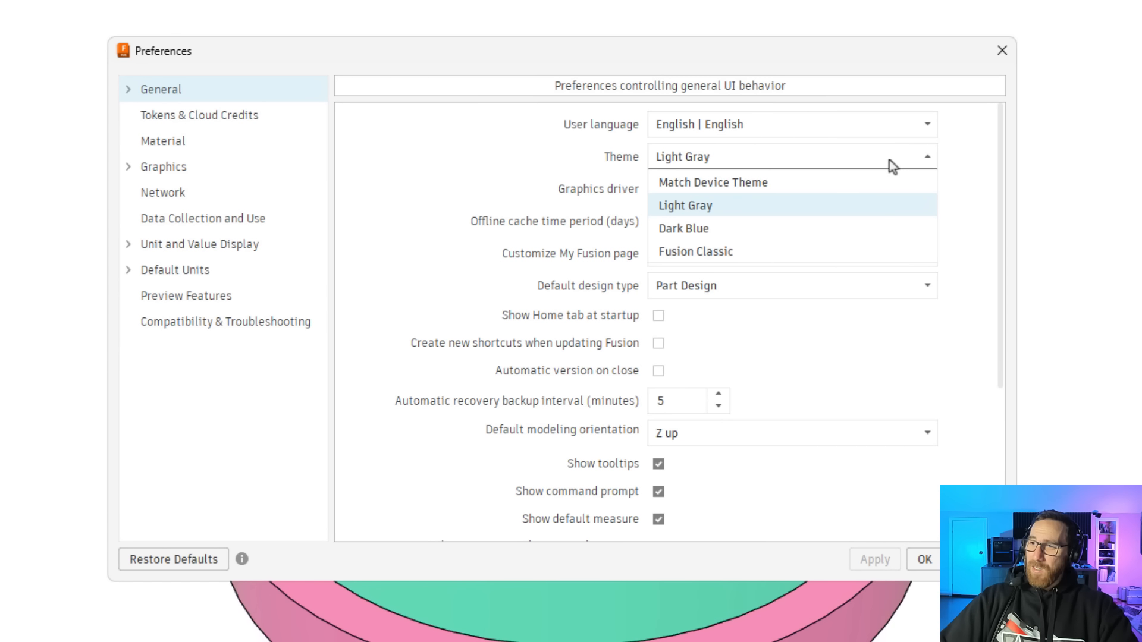
{"action": "left_click", "coordinate": [708, 251]}
{"action": "left_click", "coordinate": [883, 561]}
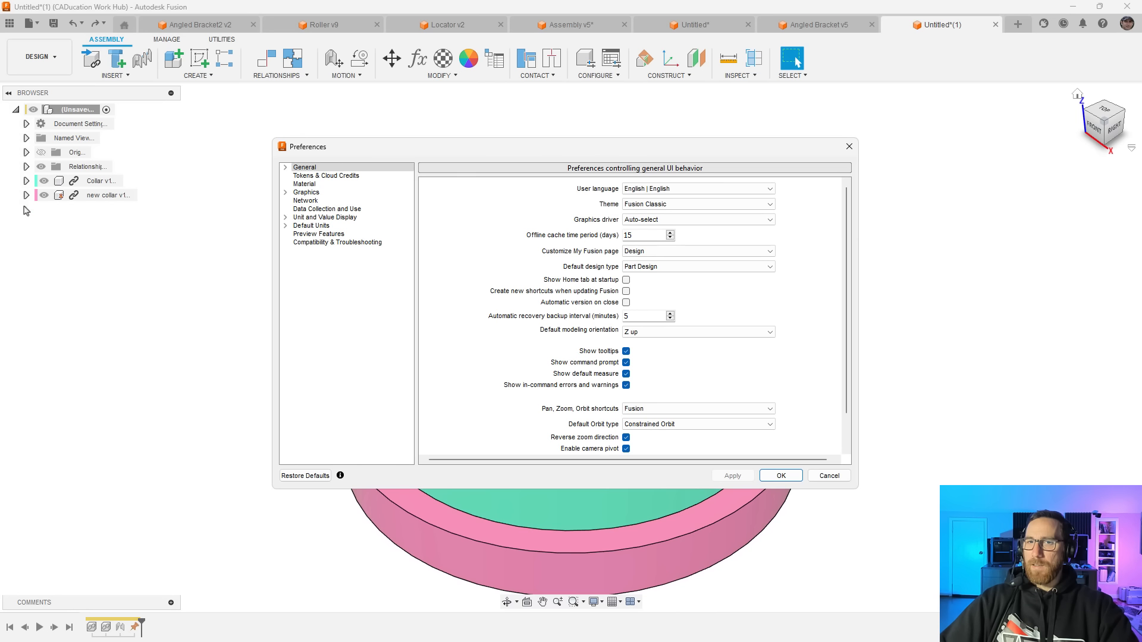
Set the interface theme back to Light Gray and close the preferences
{"action": "left_click", "coordinate": [718, 208]}
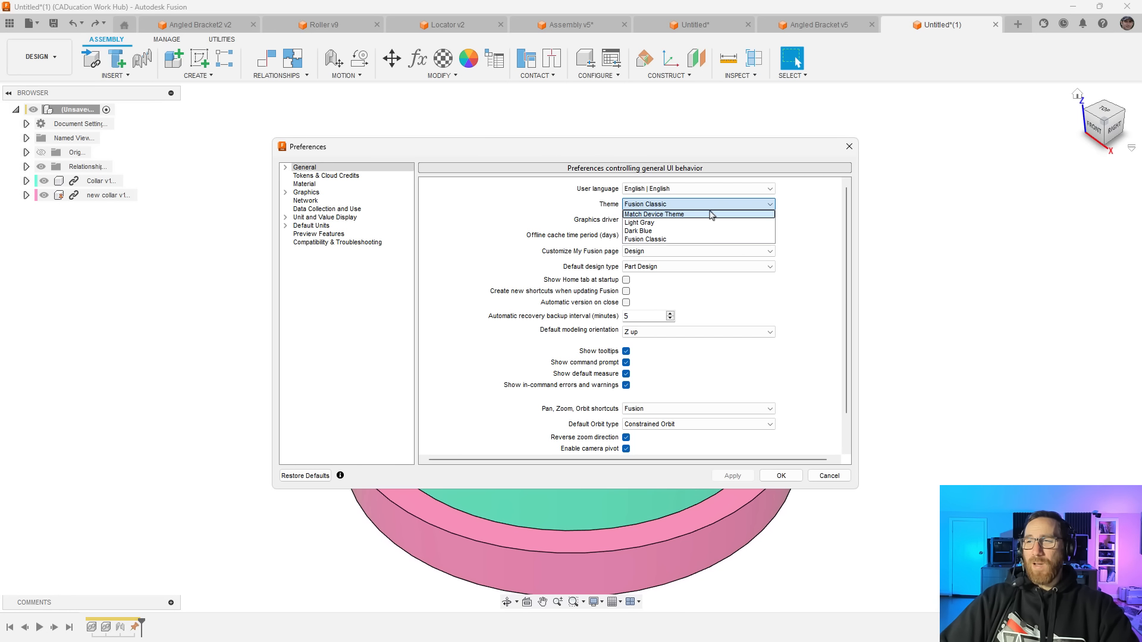
{"action": "left_click", "coordinate": [701, 222]}
{"action": "left_click", "coordinate": [781, 474]}
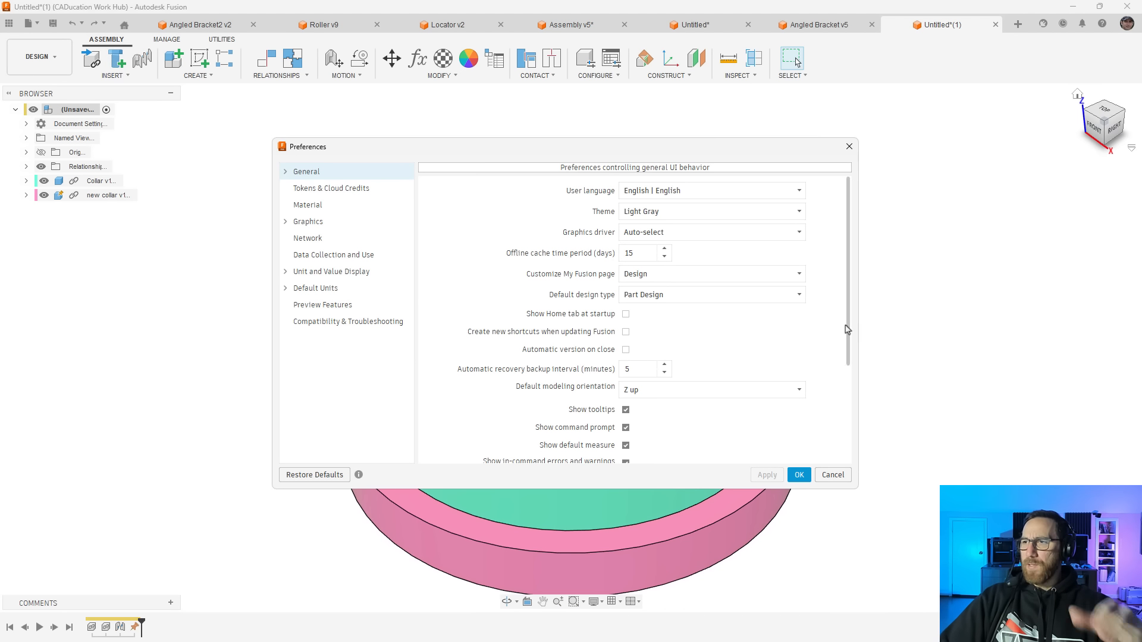
{"action": "left_click", "coordinate": [799, 475]}
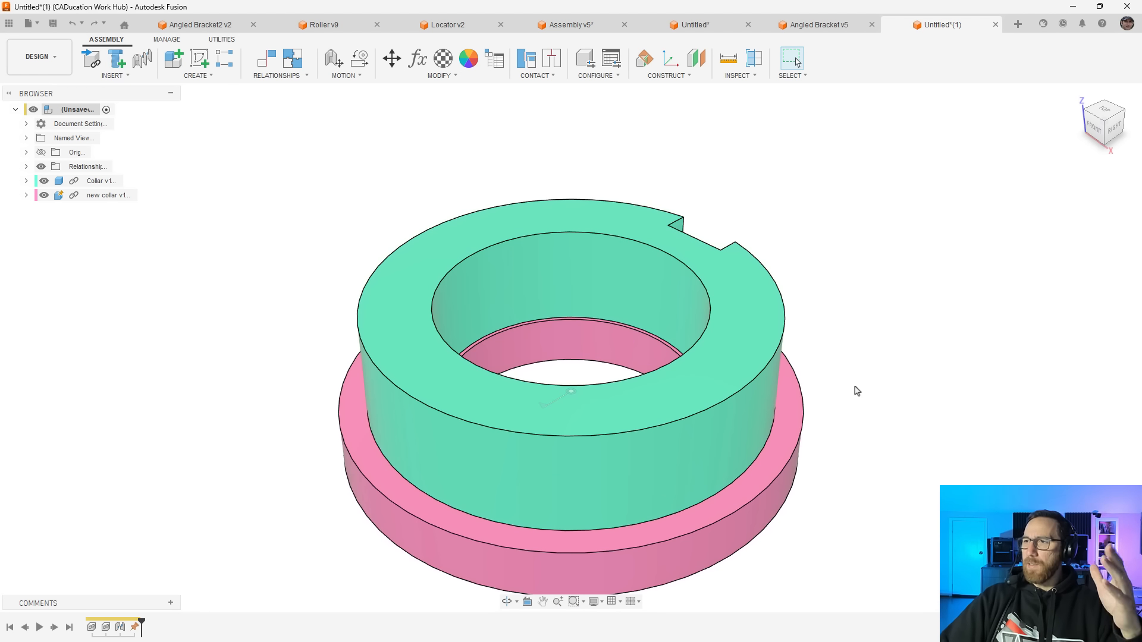
Start a new design and compare the descriptions of the Part, Assembly and Hybrid Design types
{"action": "left_click", "coordinate": [1017, 24]}
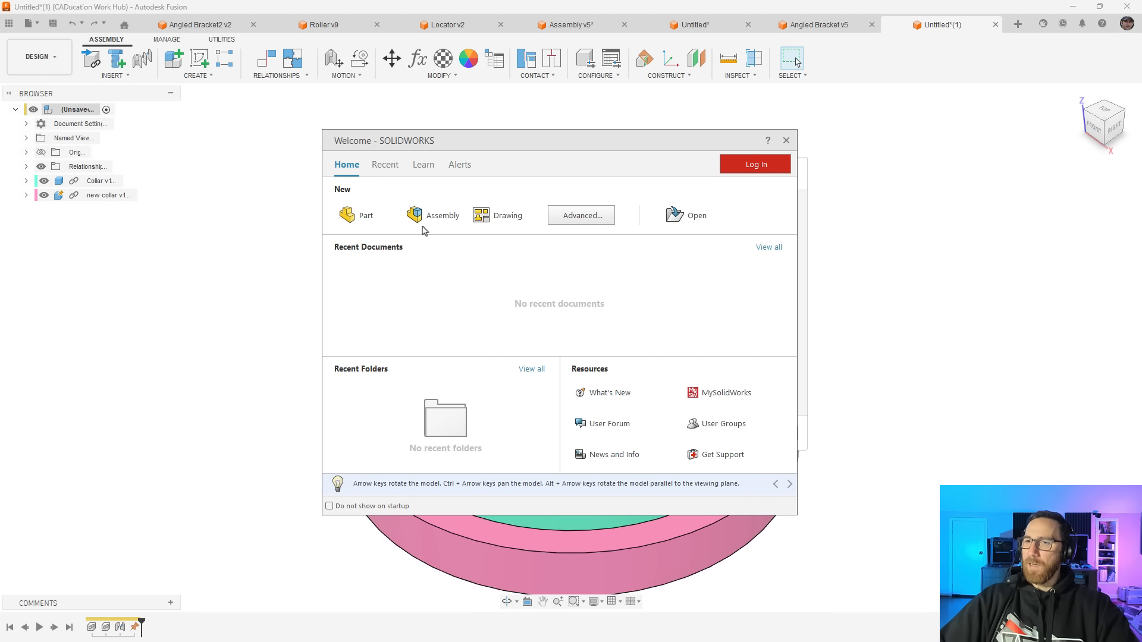
{"action": "left_click", "coordinate": [785, 142]}
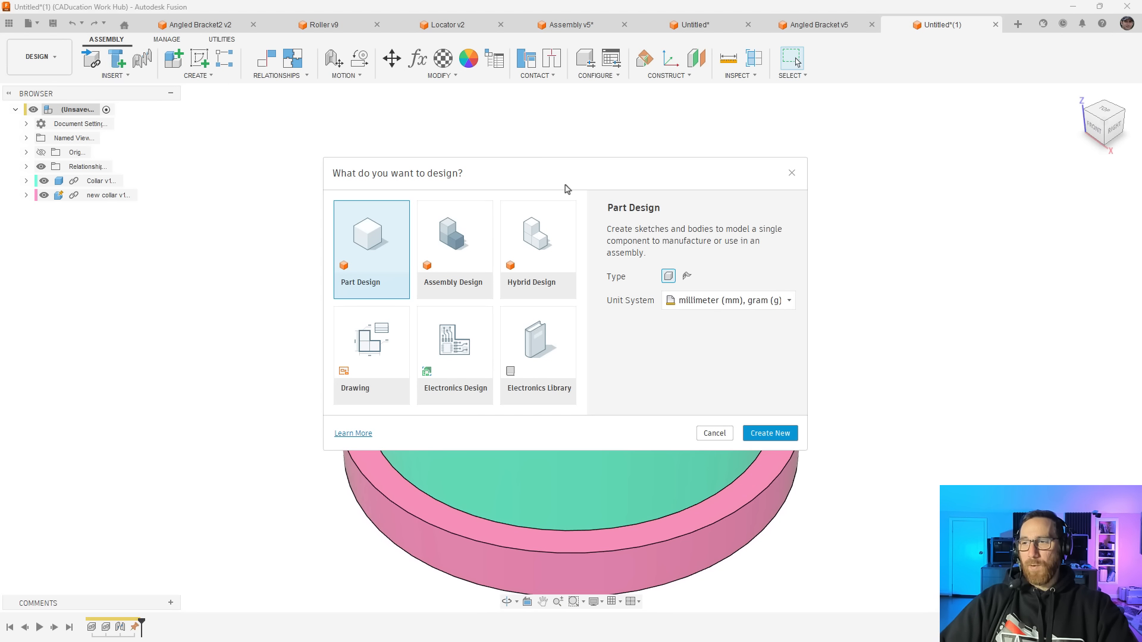
{"action": "left_click", "coordinate": [553, 255]}
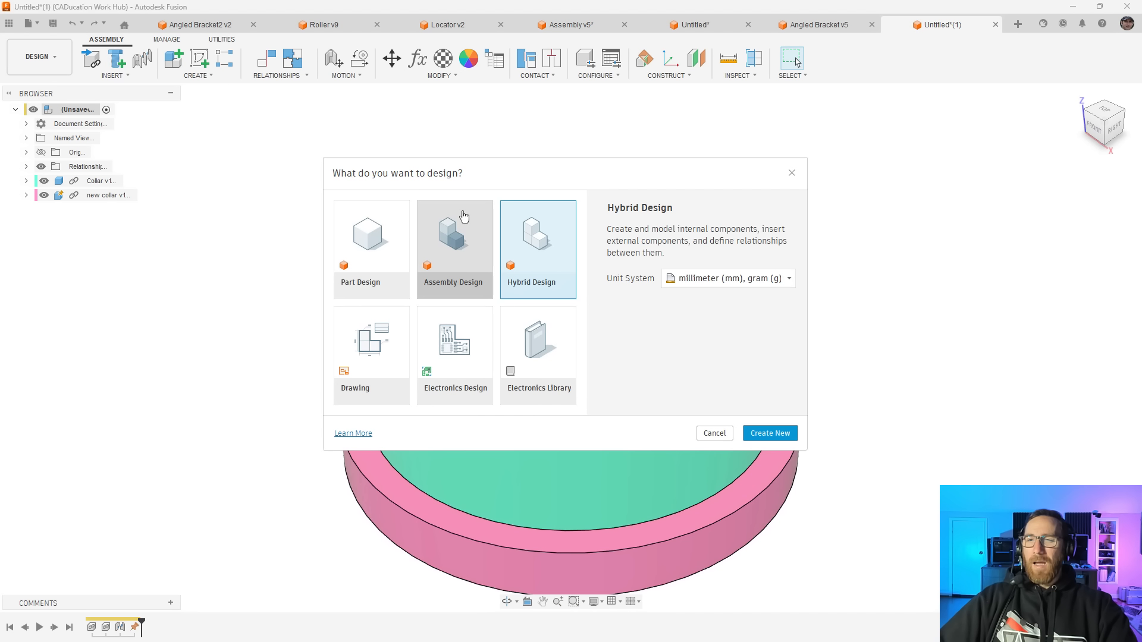
{"action": "left_click", "coordinate": [369, 238]}
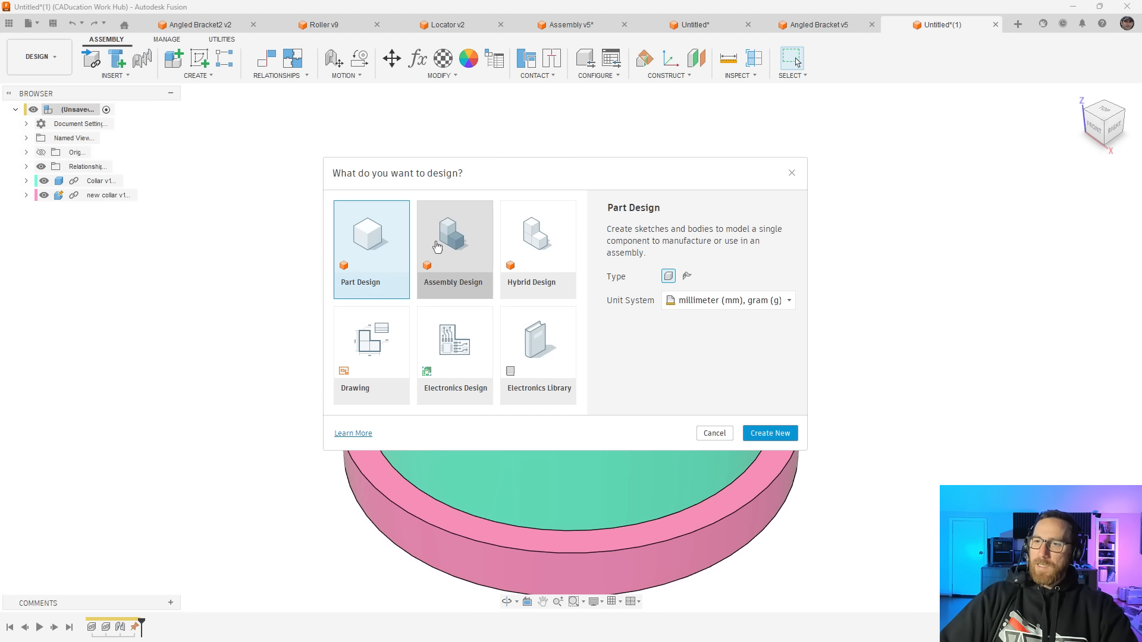
{"action": "left_click", "coordinate": [429, 246]}
{"action": "left_click", "coordinate": [404, 247]}
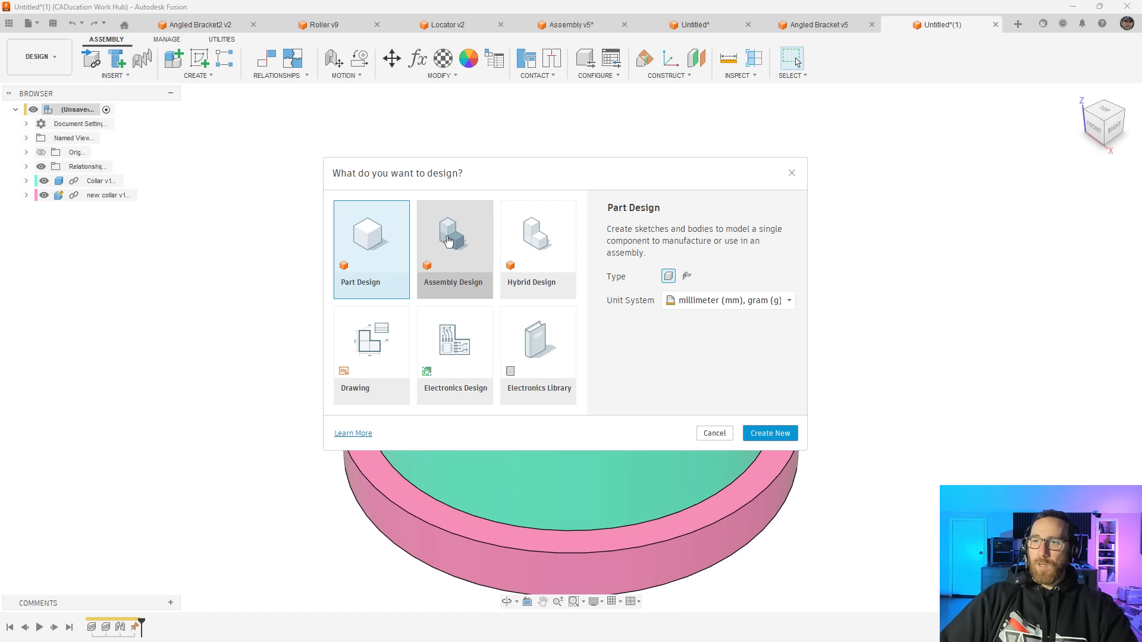
{"action": "left_click", "coordinate": [449, 241]}
{"action": "left_click", "coordinate": [394, 242]}
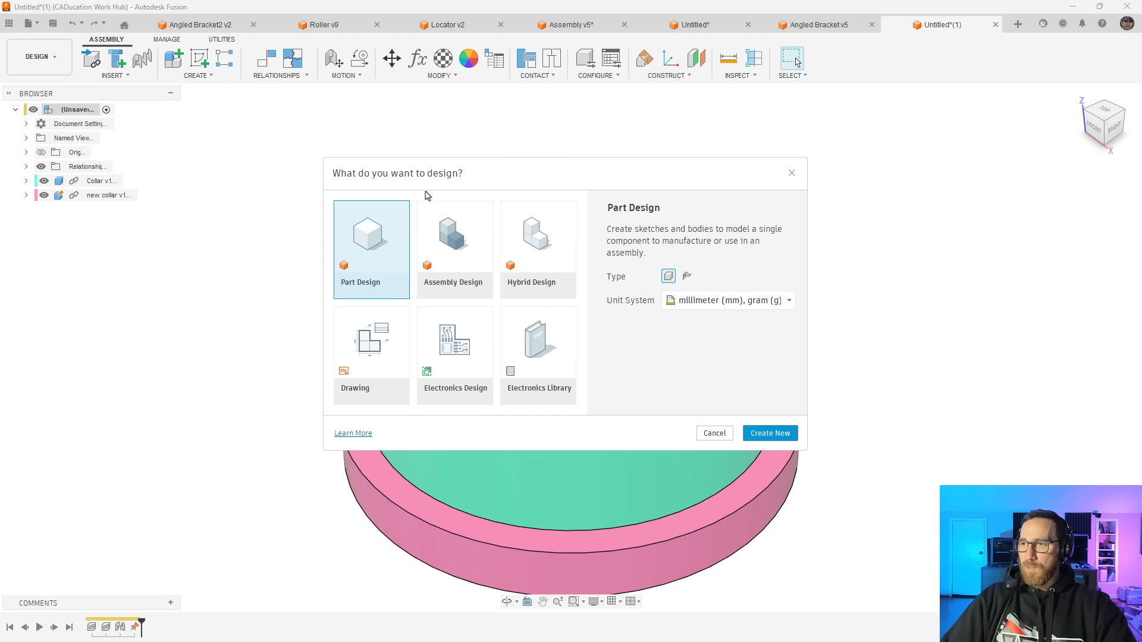
{"action": "left_click", "coordinate": [437, 247]}
{"action": "left_click", "coordinate": [386, 253]}
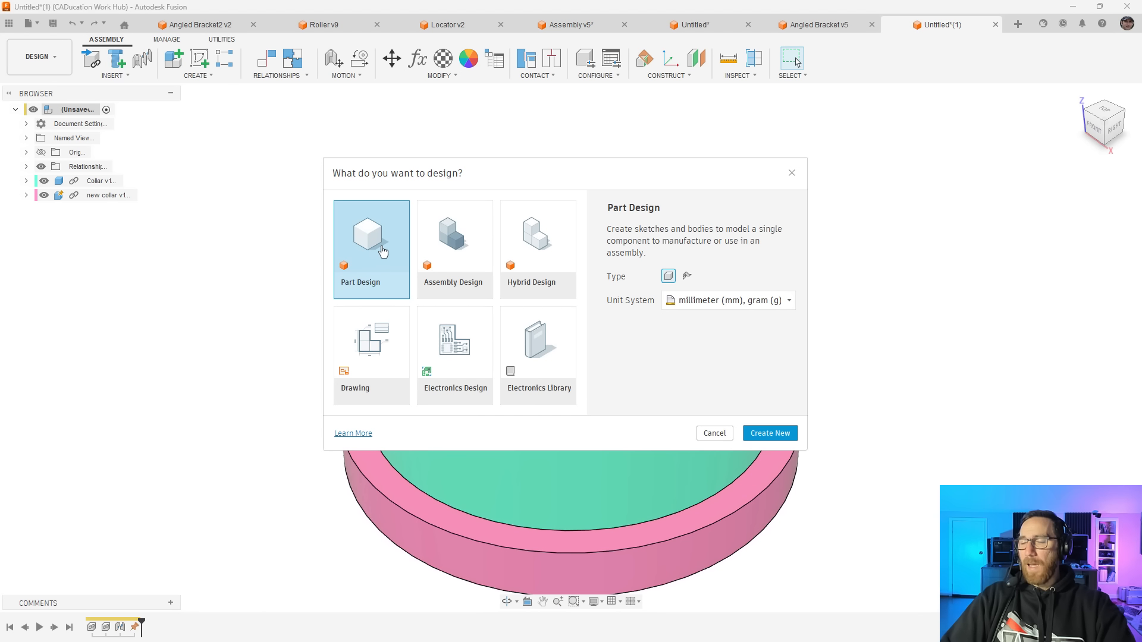
{"action": "left_click", "coordinate": [528, 247]}
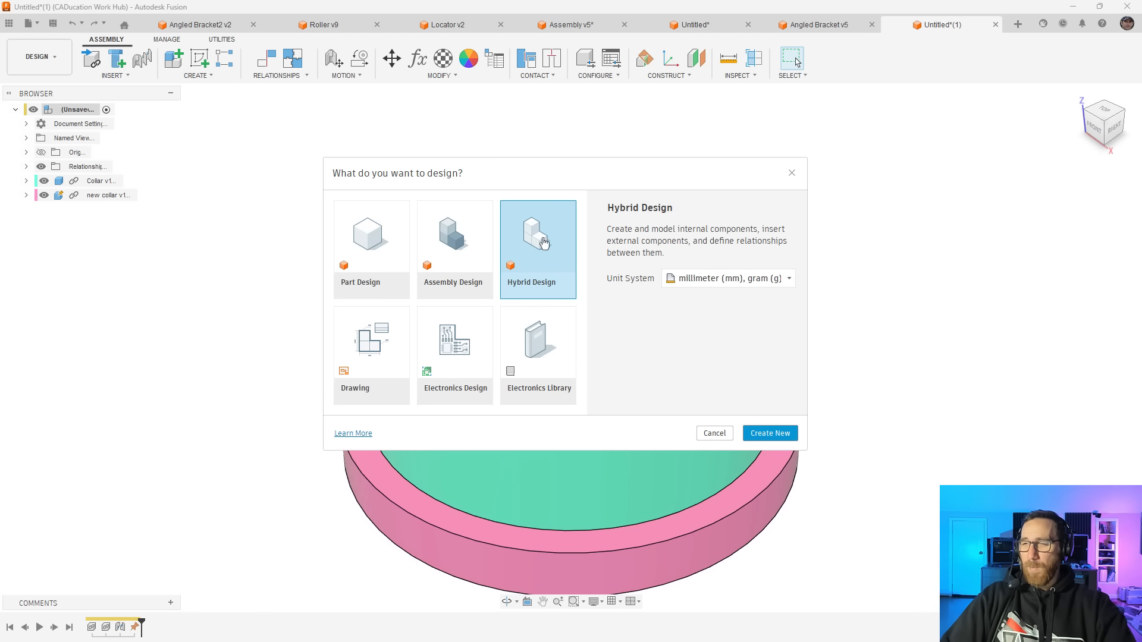
{"action": "left_click", "coordinate": [381, 235]}
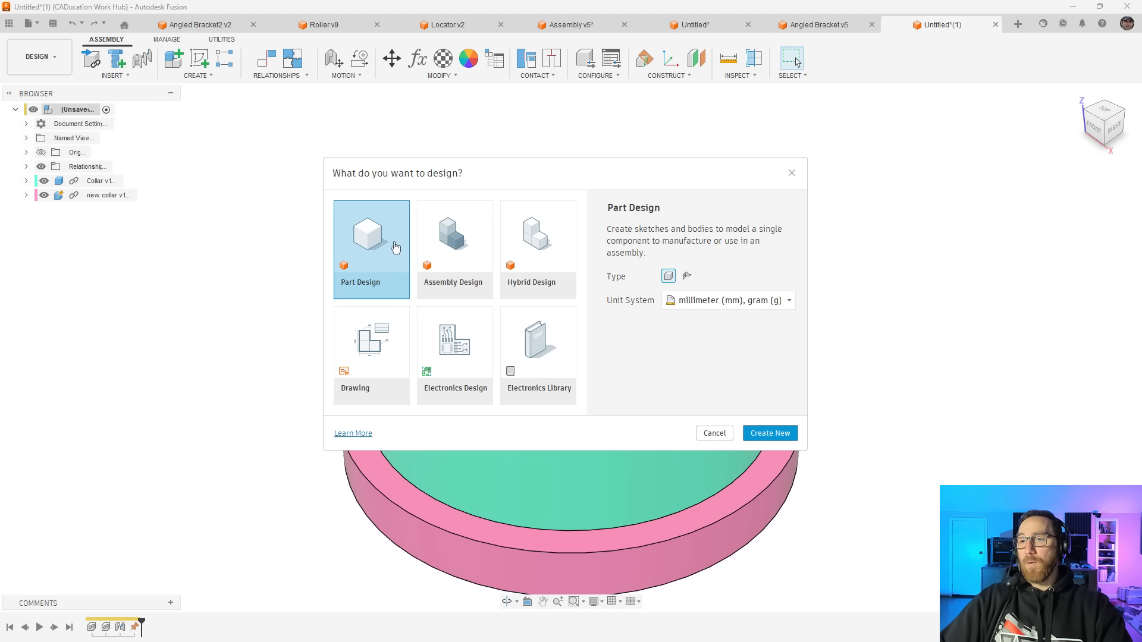
{"action": "left_click", "coordinate": [451, 241]}
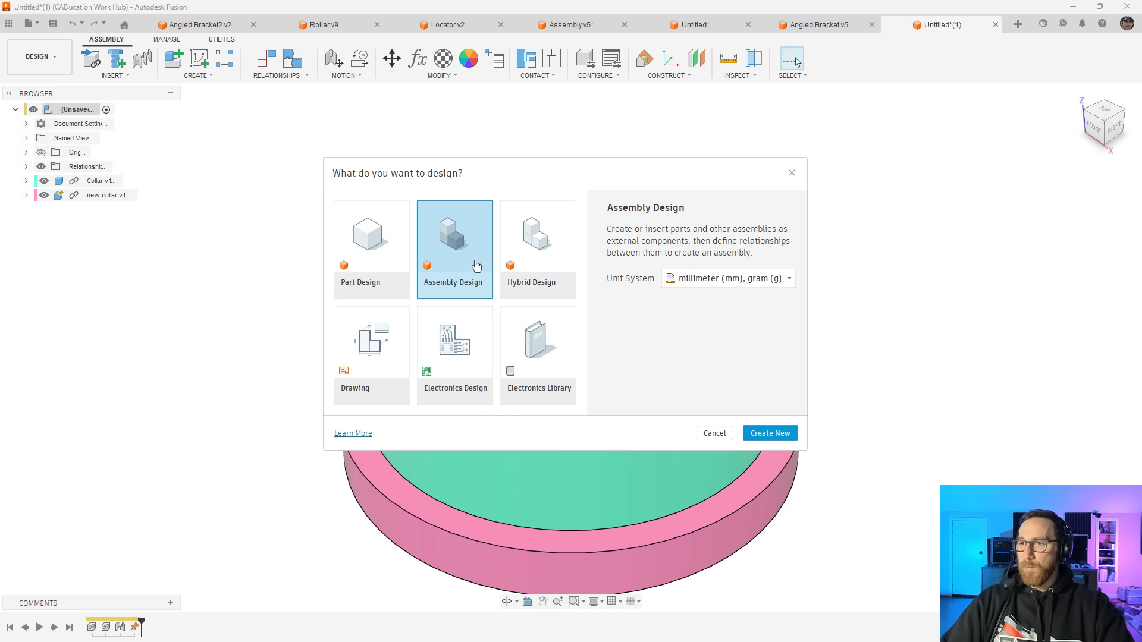
{"action": "left_click", "coordinate": [537, 254]}
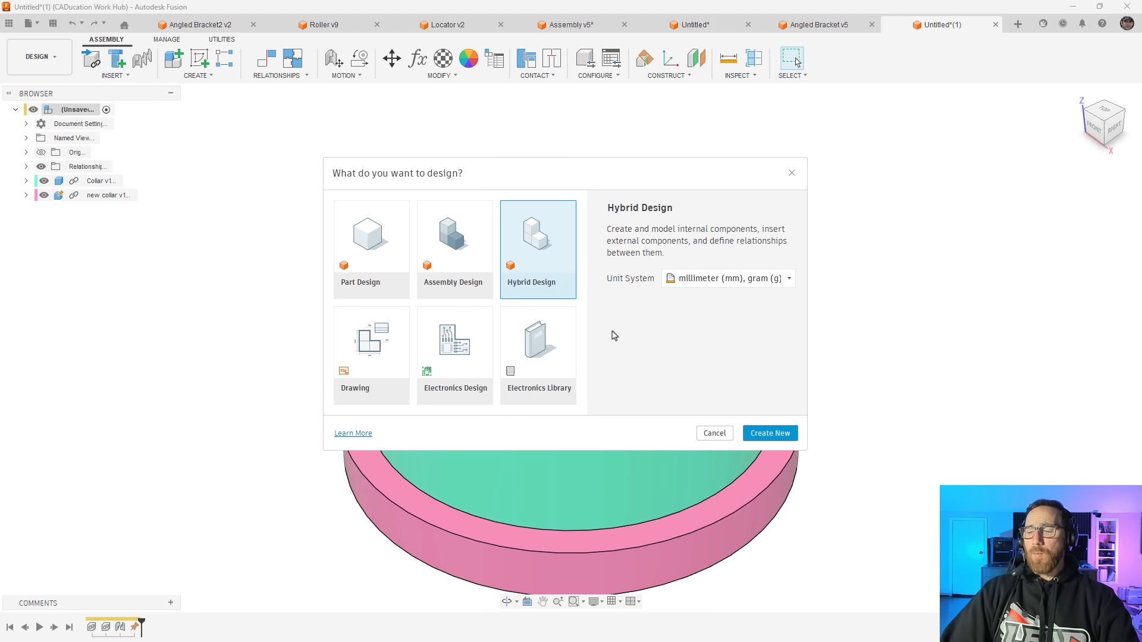
Create a new Part Design of the standard, non-sheet-metal type with the millimeter (mm), gram (g) unit system
{"action": "left_click", "coordinate": [374, 247]}
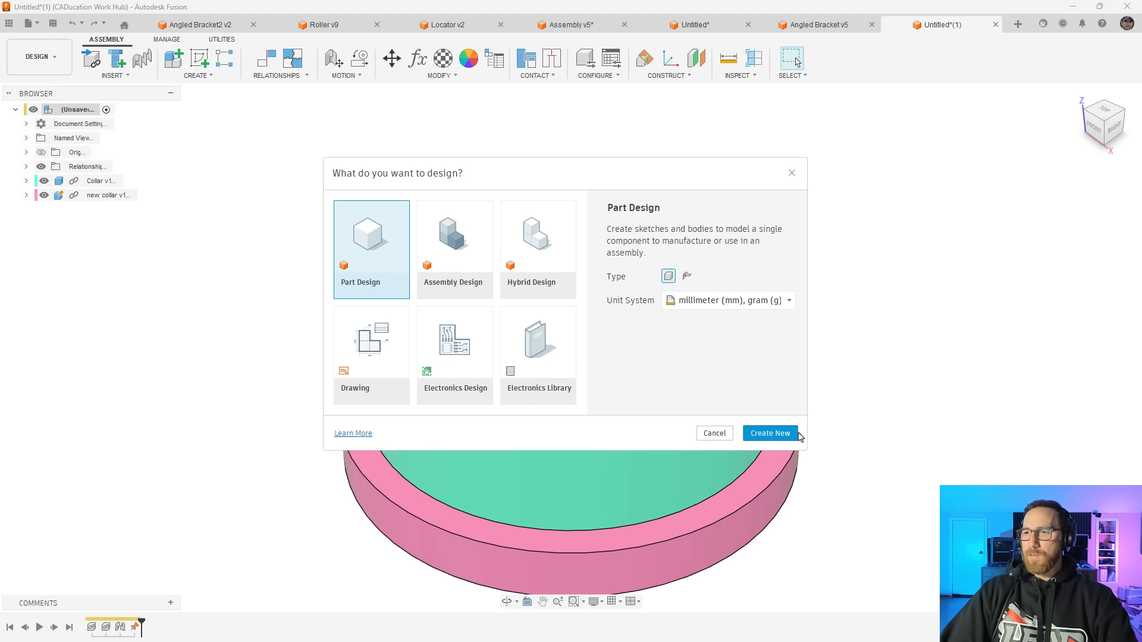
{"action": "left_click", "coordinate": [690, 278]}
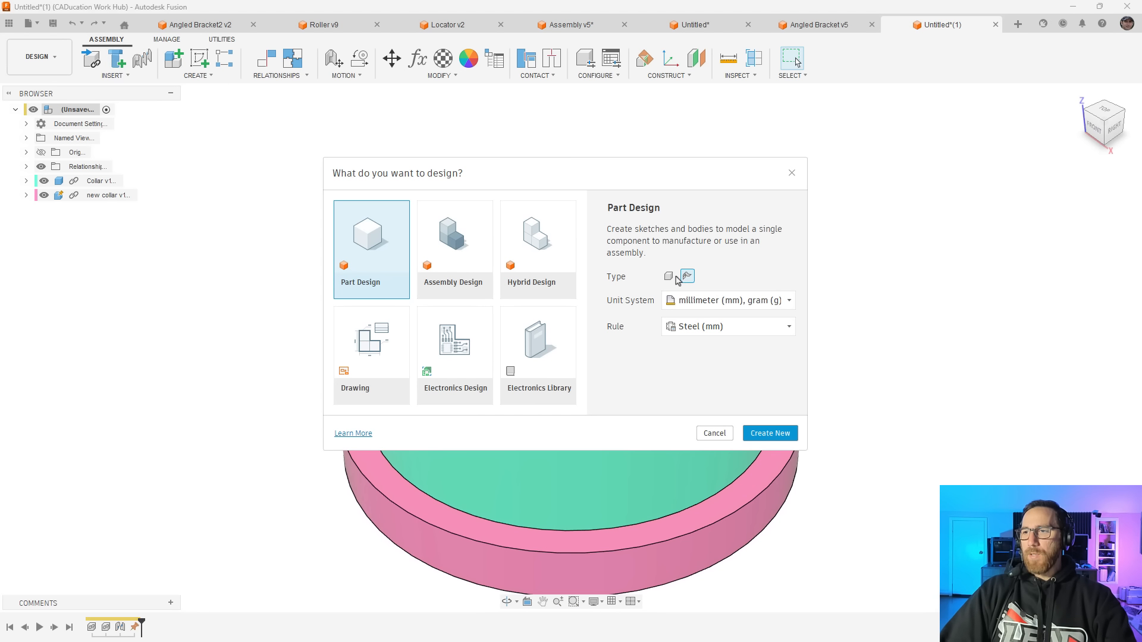
{"action": "left_click", "coordinate": [670, 278]}
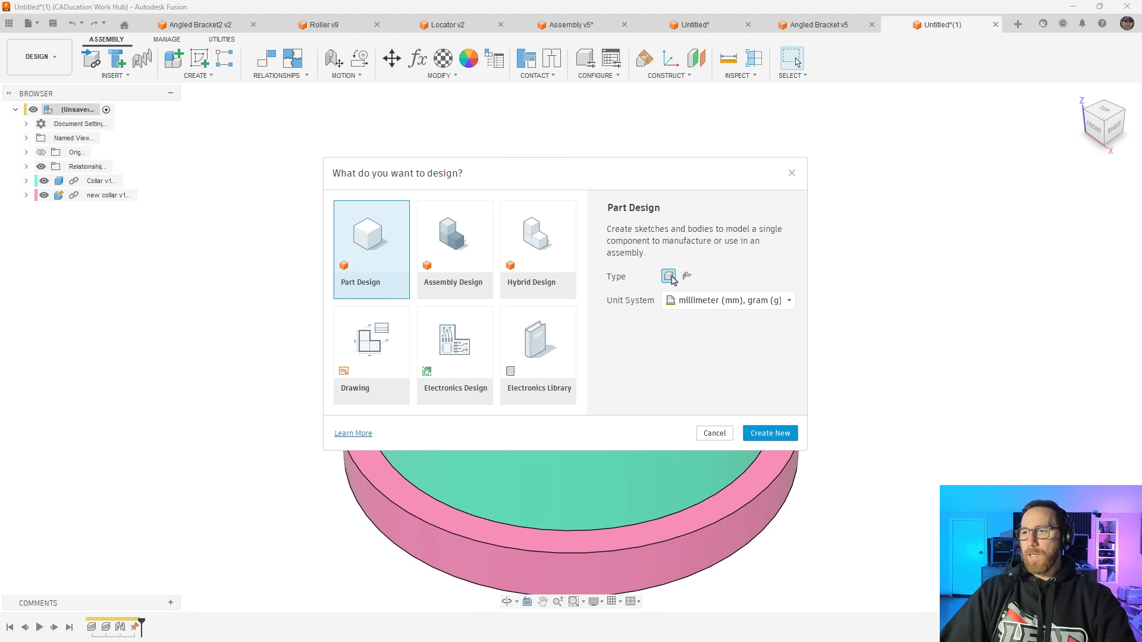
{"action": "left_click", "coordinate": [775, 434]}
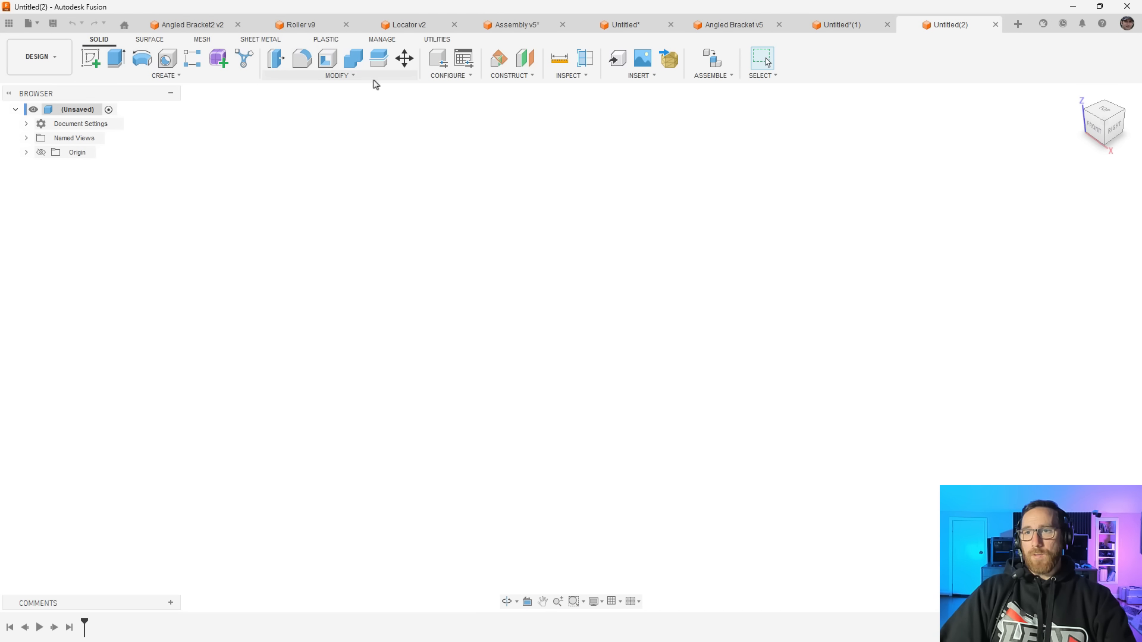
Compare the tools of the open collar assembly with the new part design, and expand the part's document settings
{"action": "left_click", "coordinate": [857, 26]}
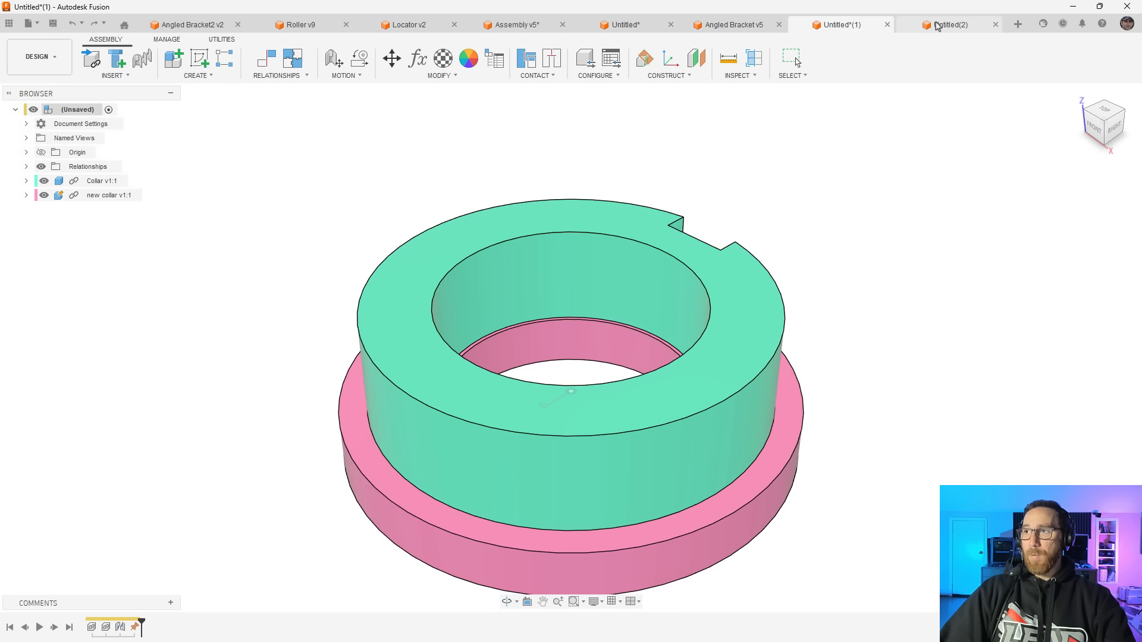
{"action": "left_click", "coordinate": [938, 25]}
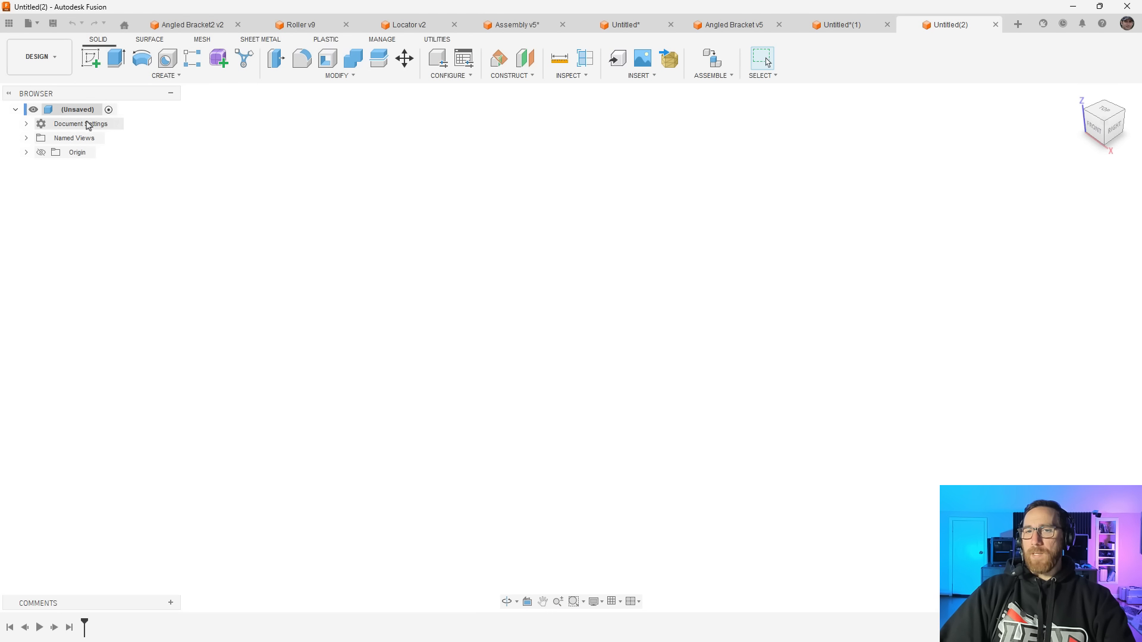
{"action": "left_click", "coordinate": [26, 124]}
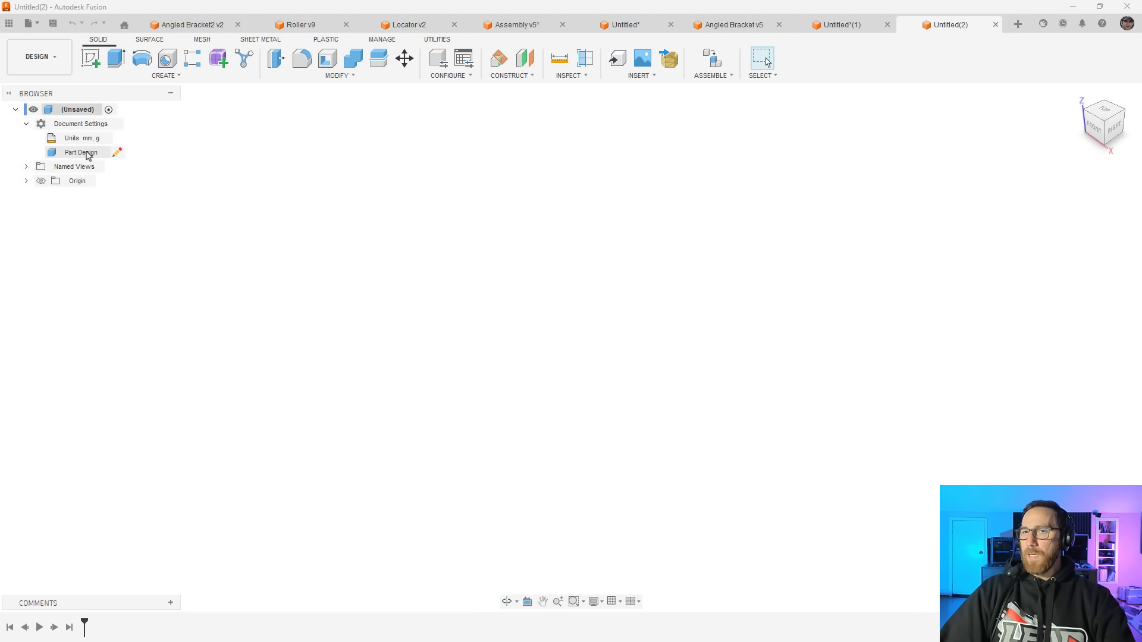
Sketch three concentric circles centred on the origin of the horizontal plane, the innermost about 30 mm in diameter, and finish the sketch
{"action": "left_click", "coordinate": [92, 58]}
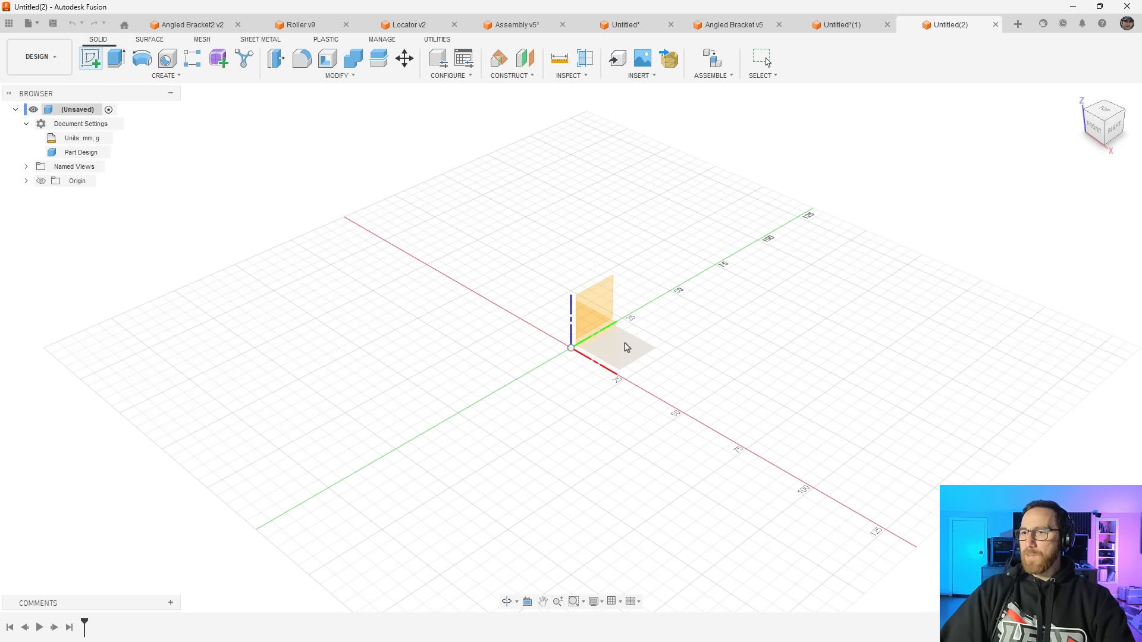
{"action": "left_click", "coordinate": [630, 348]}
{"action": "key", "text": "c"}
{"action": "left_click", "coordinate": [574, 349]}
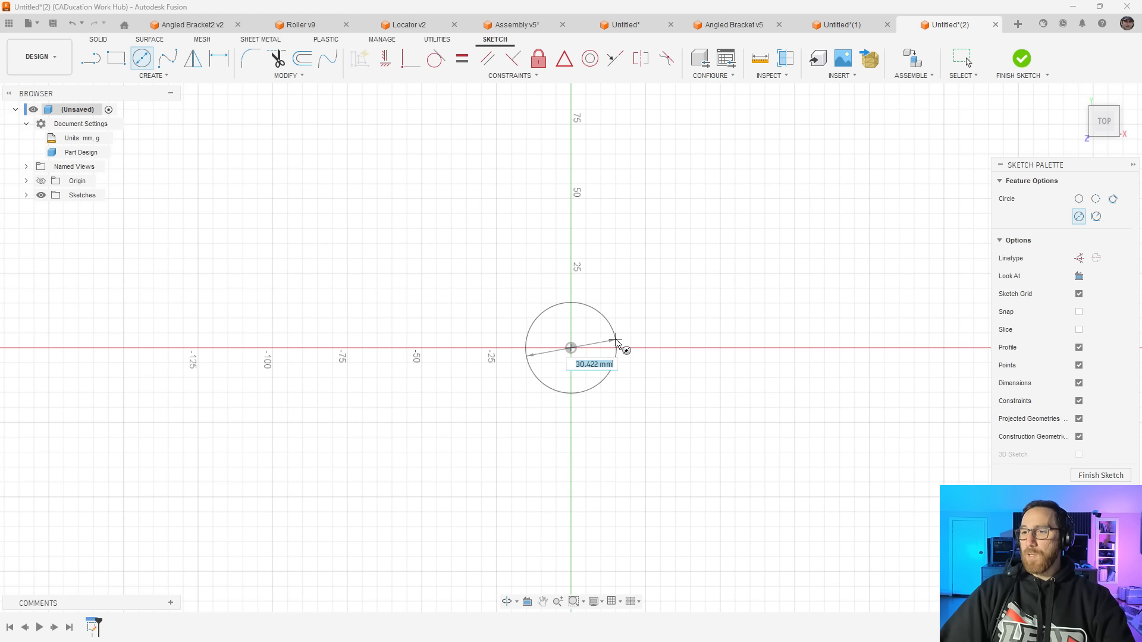
{"action": "left_click", "coordinate": [617, 345]}
{"action": "left_click", "coordinate": [572, 348]}
{"action": "left_click", "coordinate": [629, 333]}
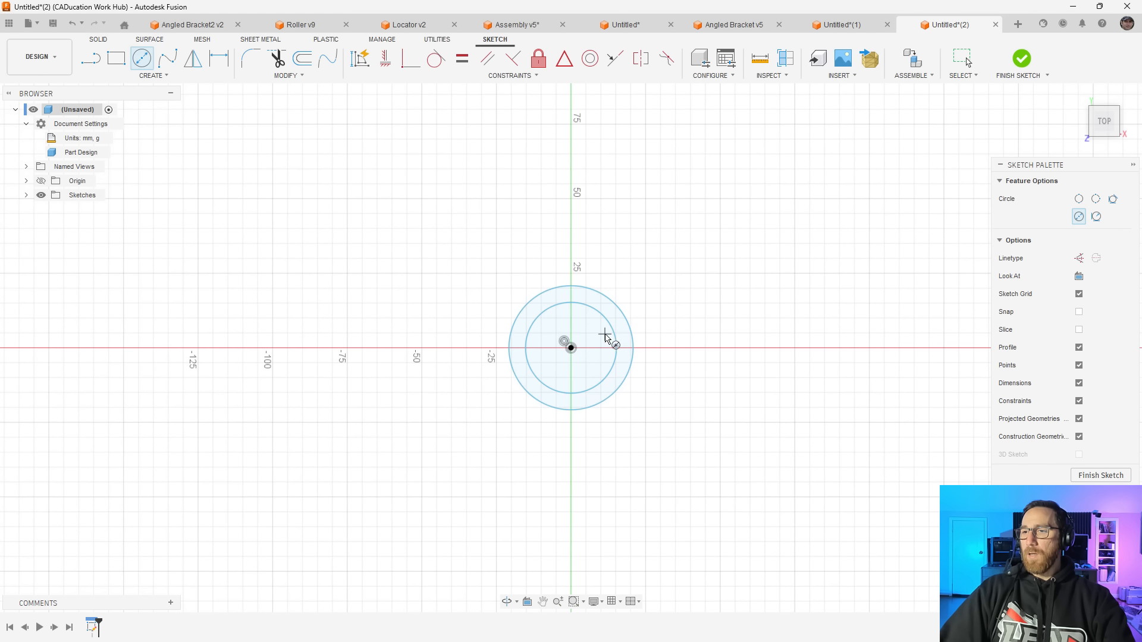
{"action": "left_click", "coordinate": [571, 348]}
{"action": "left_click", "coordinate": [648, 315]}
{"action": "left_click", "coordinate": [1020, 63]}
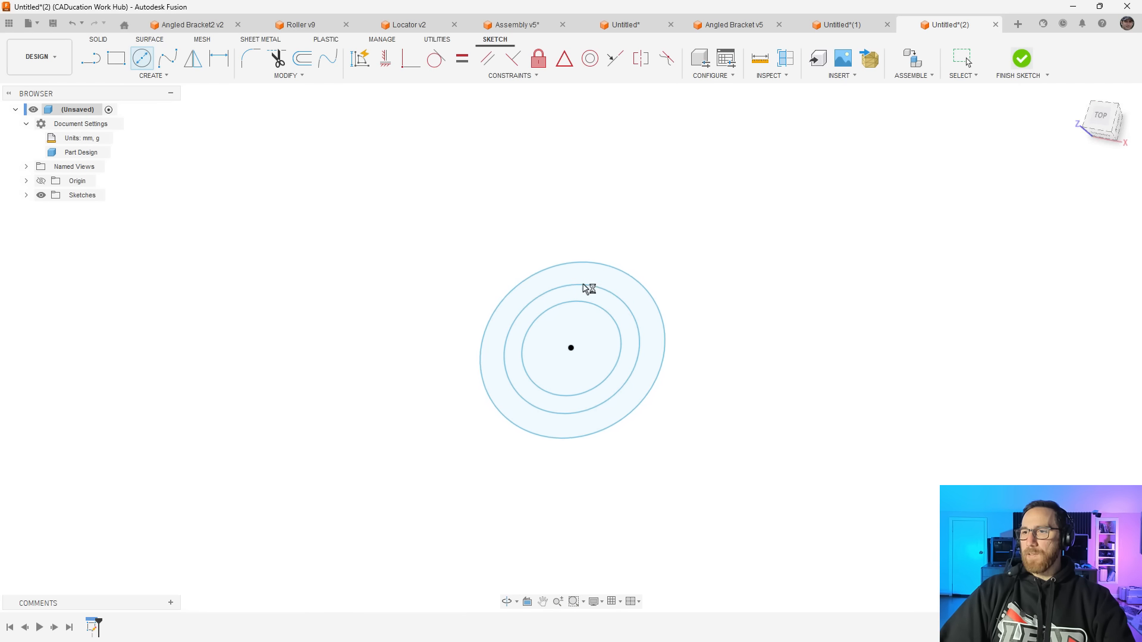
Extrude the ring between the inner and middle circles 10 mm as a new body
{"action": "left_click", "coordinate": [606, 379]}
{"action": "type", "text": "e"}
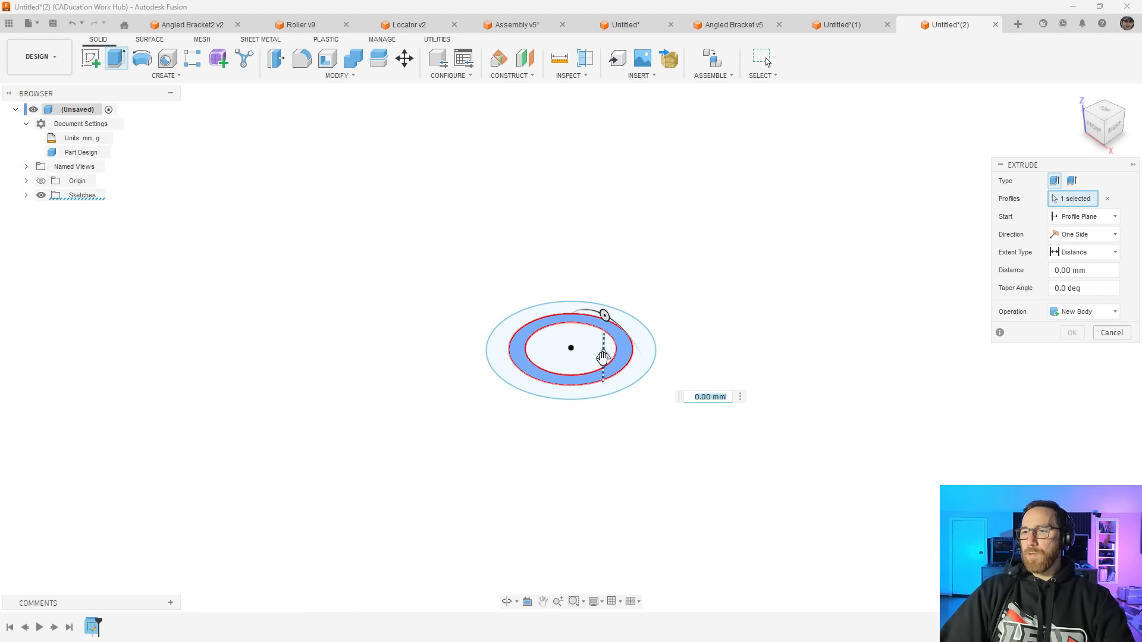
{"action": "type", "text": "10"}
{"action": "key", "text": "Return"}
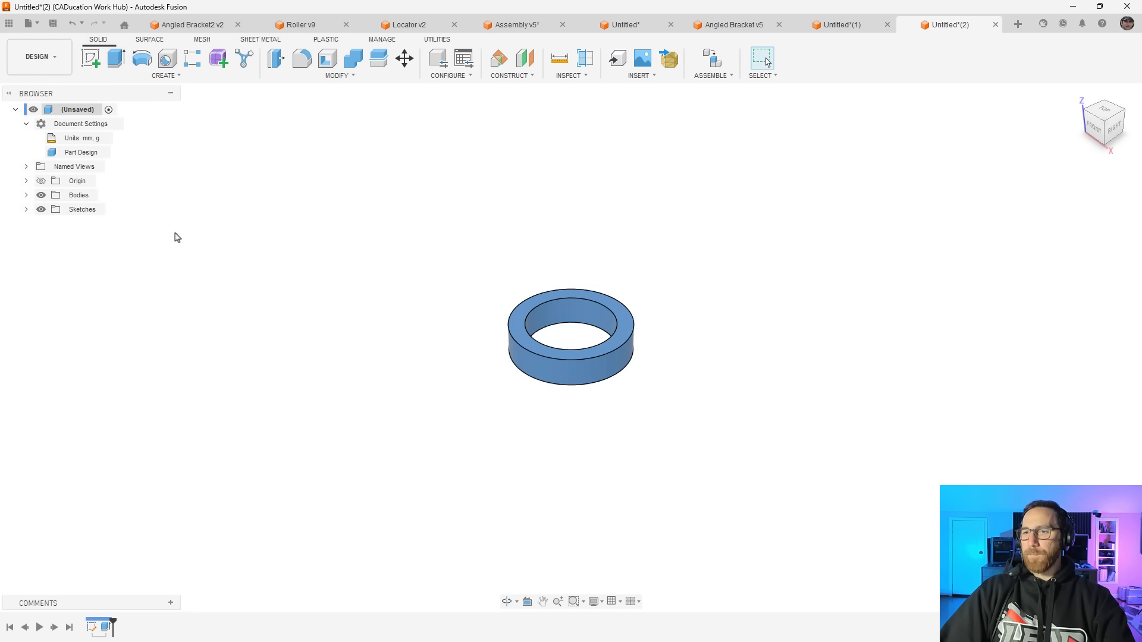
Extrude the outer ring of the sketch 5 mm as a new body, and hide the sketch
{"action": "left_click", "coordinate": [26, 209]}
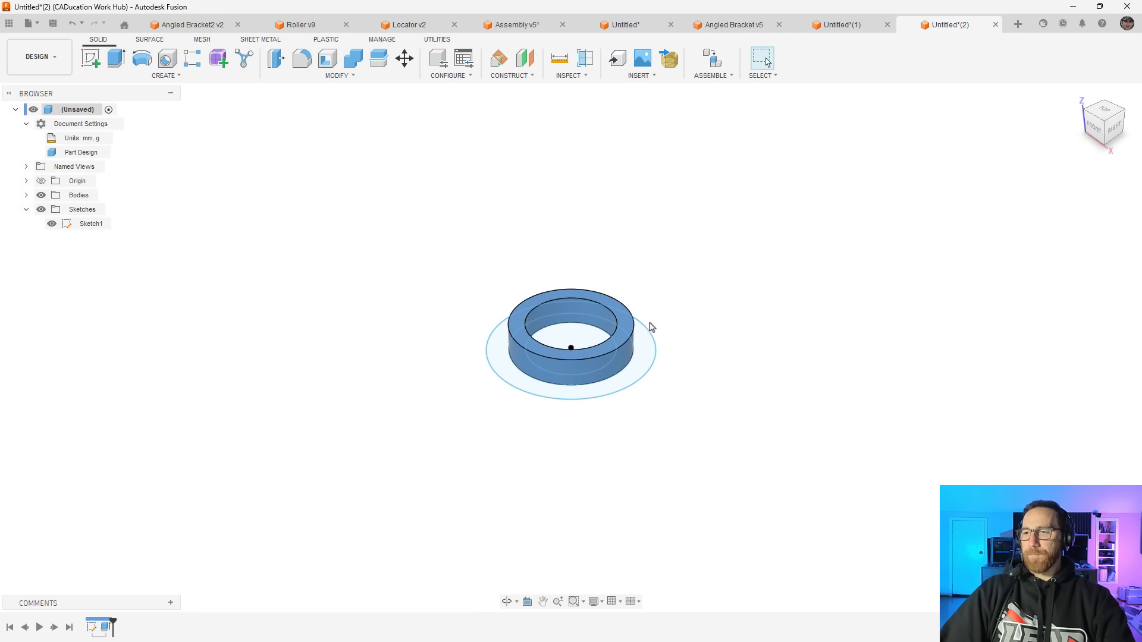
{"action": "left_click", "coordinate": [643, 344]}
{"action": "type", "text": "e5"}
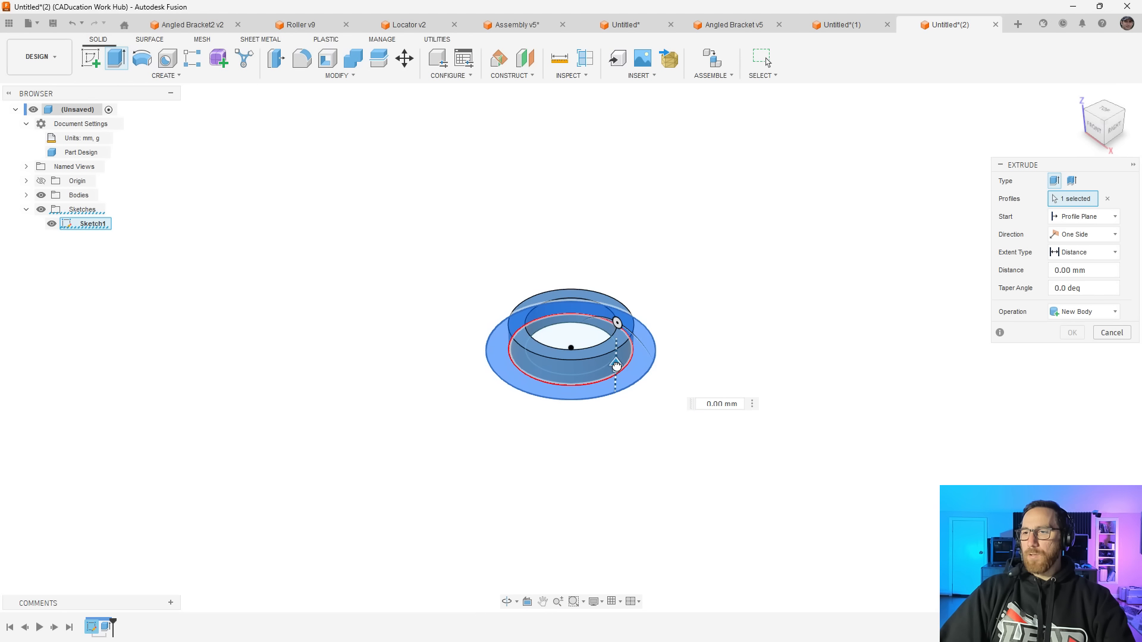
{"action": "left_click", "coordinate": [1083, 313]}
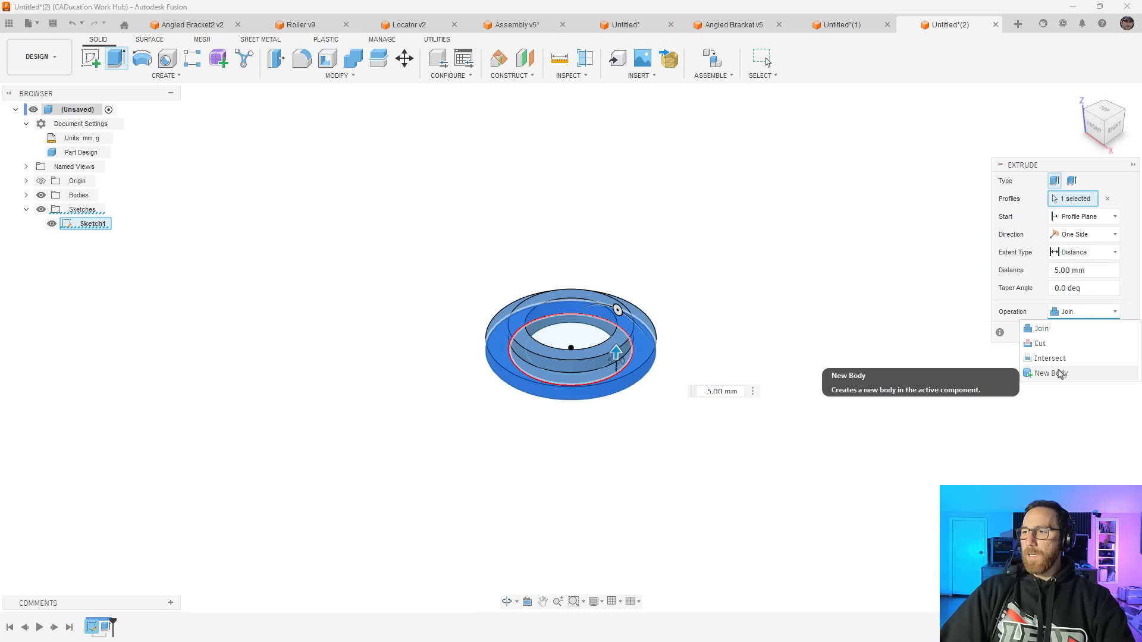
{"action": "left_click", "coordinate": [1052, 373]}
{"action": "left_click", "coordinate": [1078, 332]}
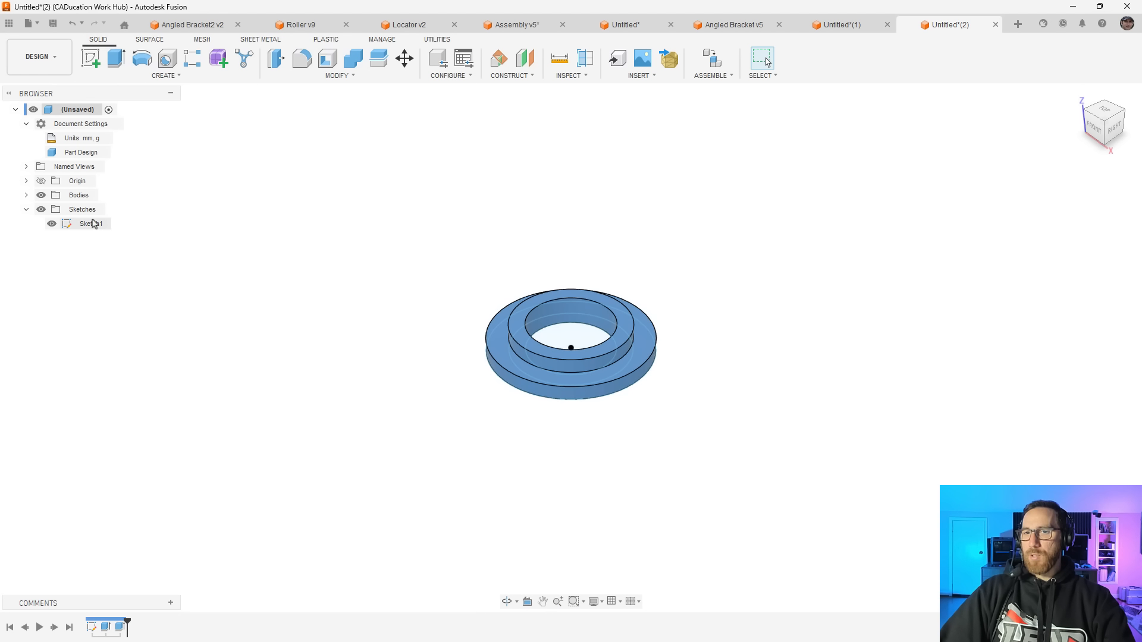
{"action": "left_click", "coordinate": [52, 224]}
Expand the part's bodies and review which commands are available for the inner ring body
{"action": "left_click", "coordinate": [26, 195]}
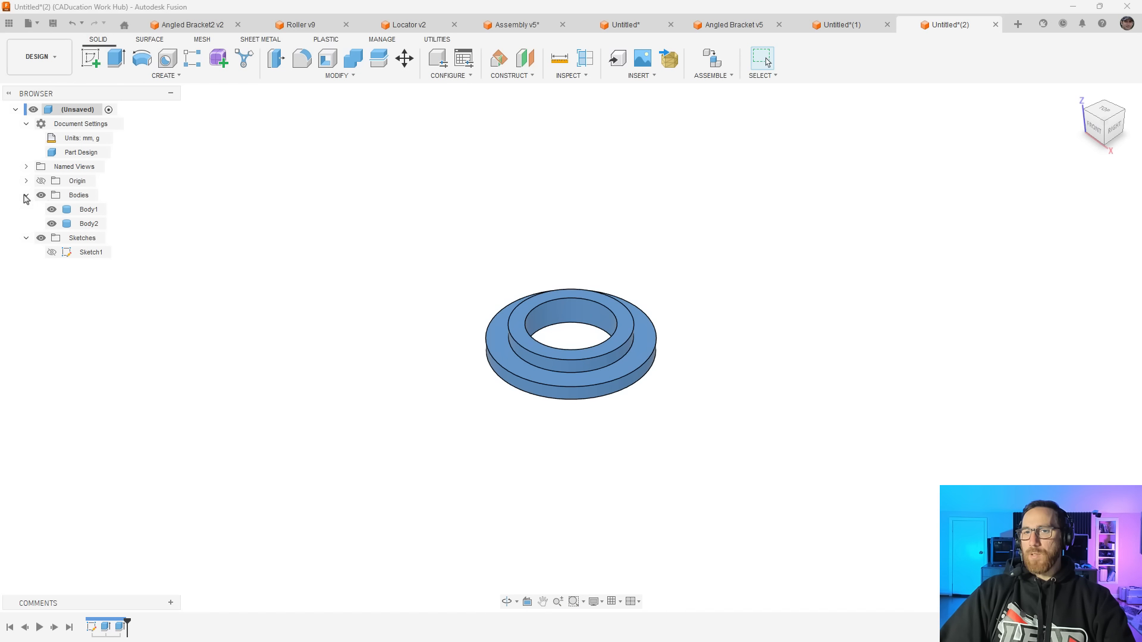
{"action": "right_click", "coordinate": [80, 213]}
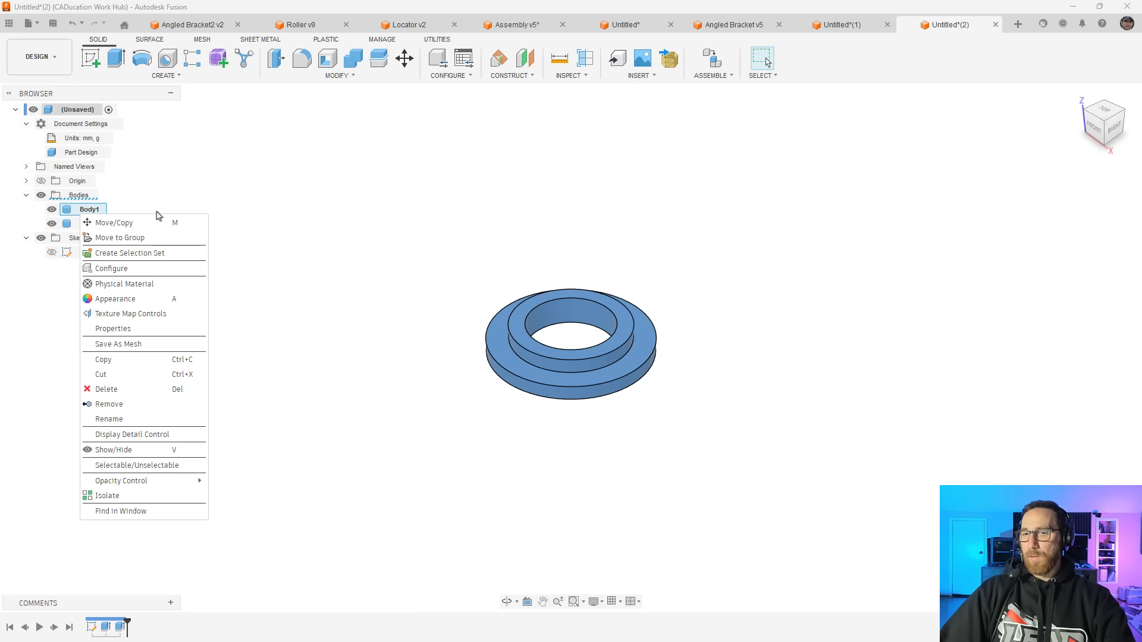
{"action": "left_click", "coordinate": [342, 220]}
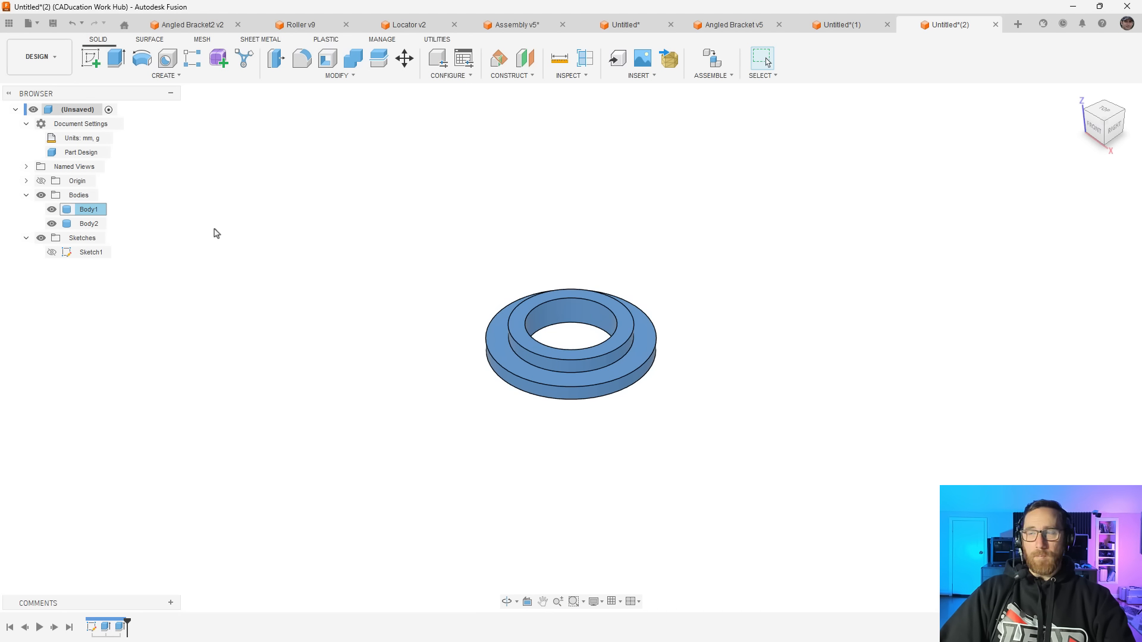
{"action": "left_click", "coordinate": [88, 223]}
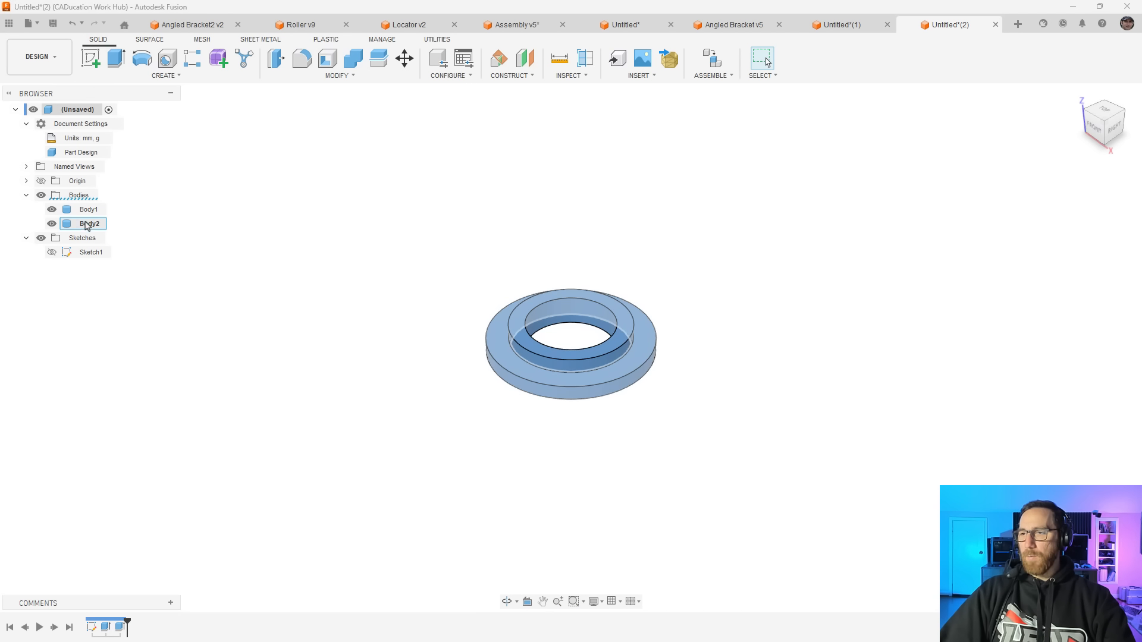
{"action": "left_click", "coordinate": [167, 217]}
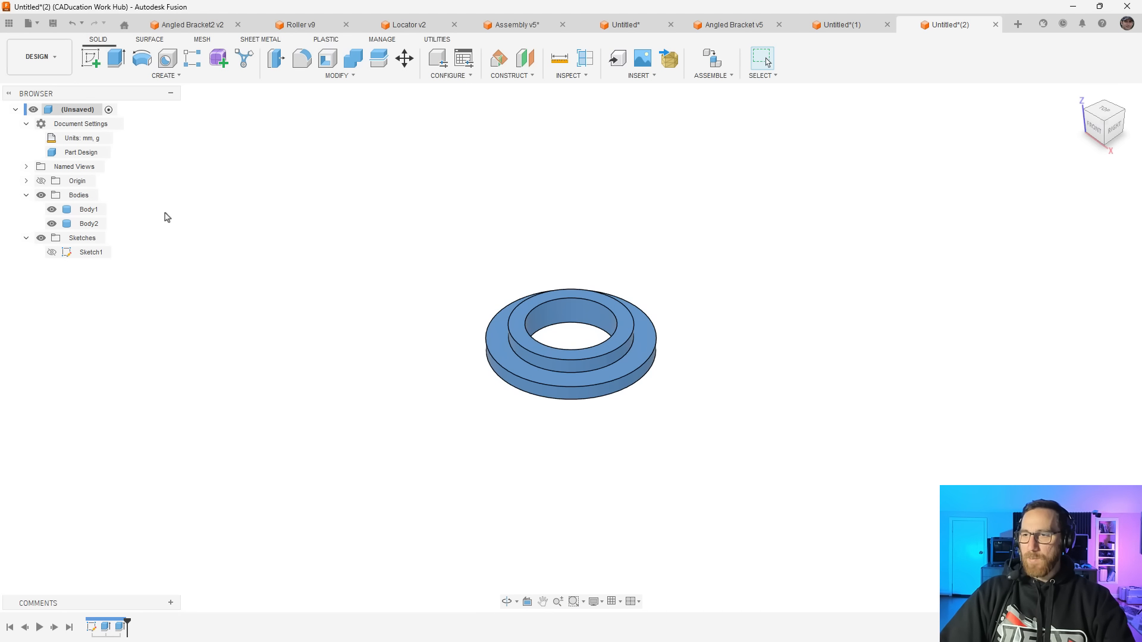
{"action": "left_click", "coordinate": [92, 228]}
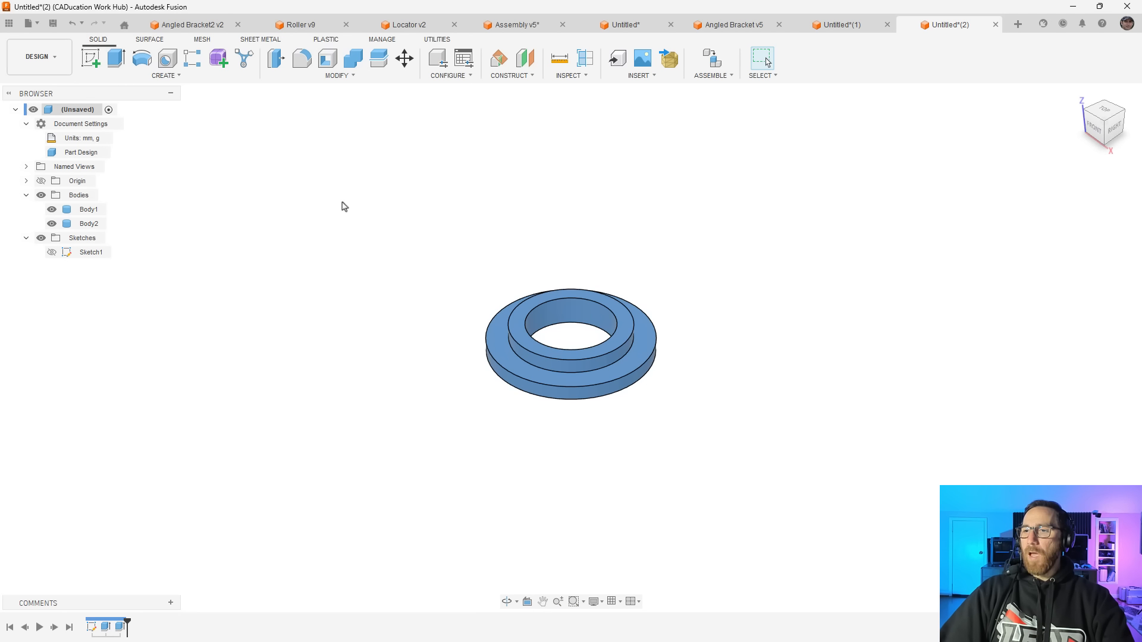
Save the part, add it to a new assembly design, and accept its default initial position
{"action": "left_click", "coordinate": [711, 59]}
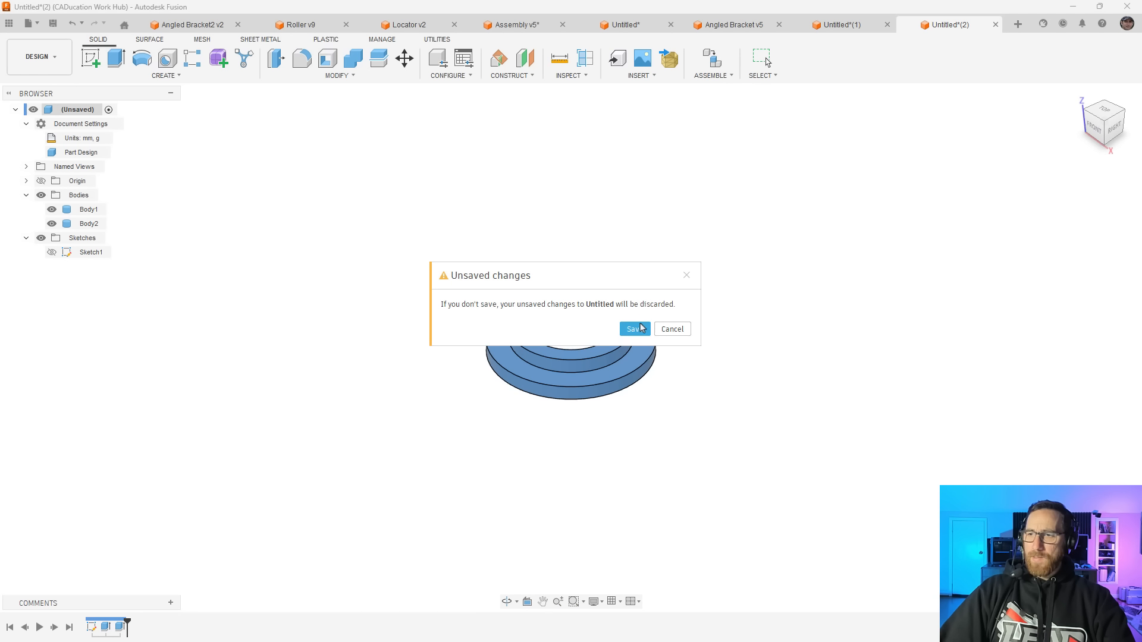
{"action": "left_click", "coordinate": [640, 331]}
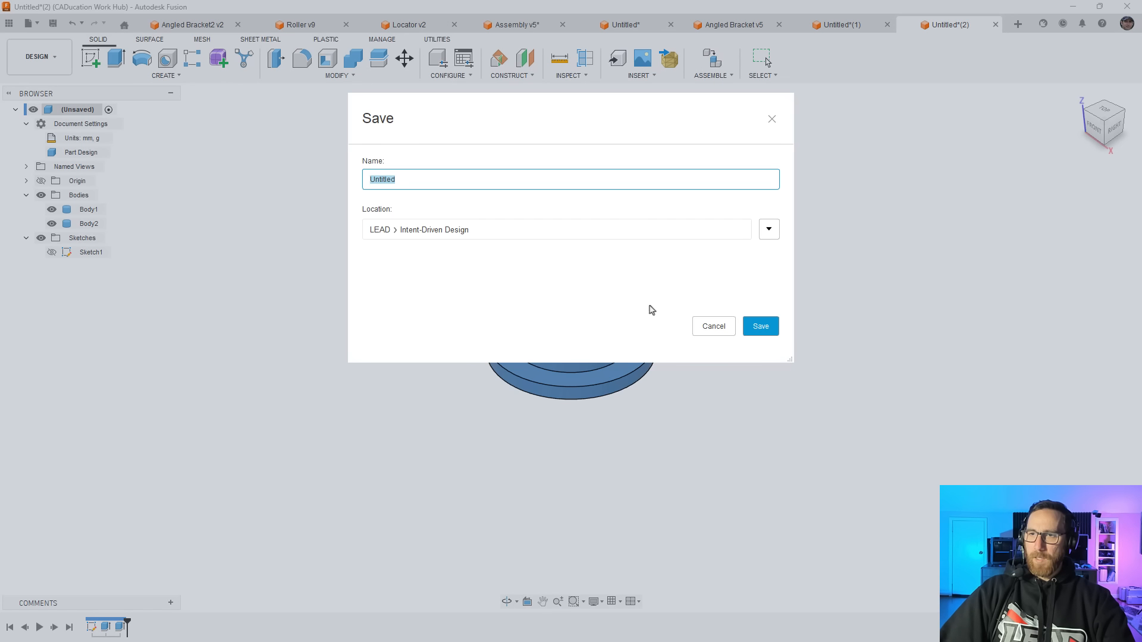
{"action": "left_click", "coordinate": [759, 328]}
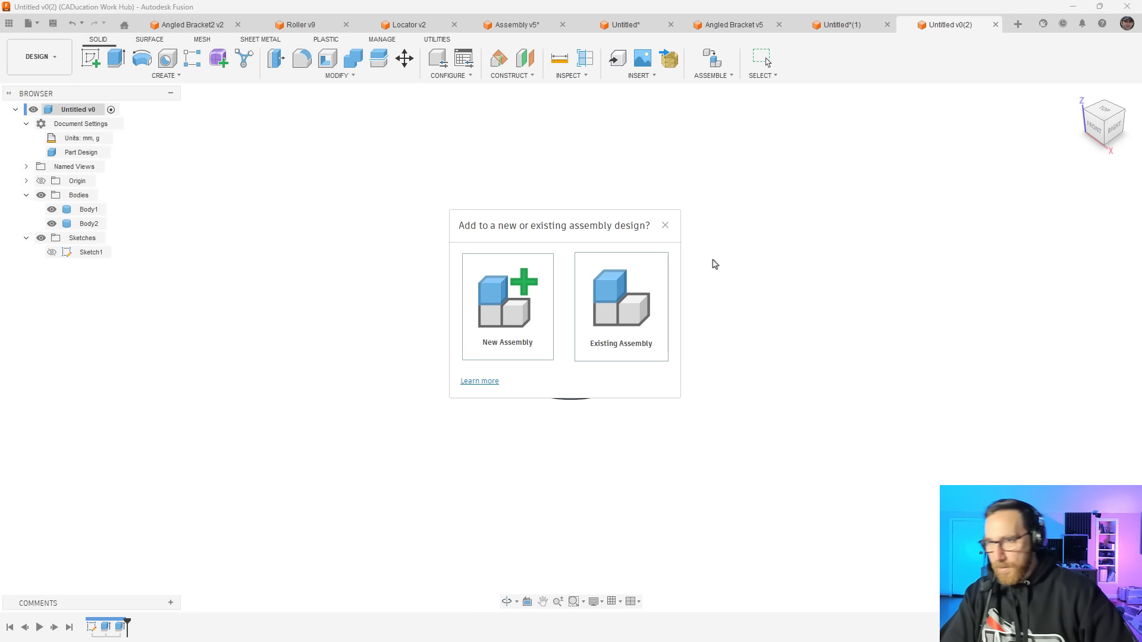
{"action": "left_click", "coordinate": [515, 303]}
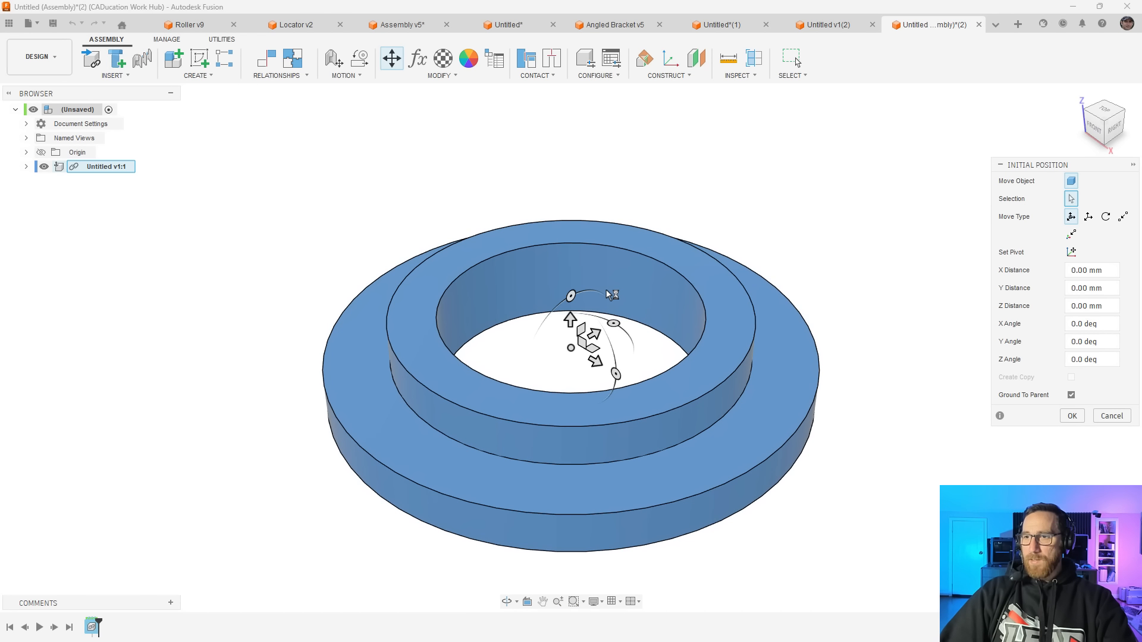
{"action": "left_click", "coordinate": [1072, 416]}
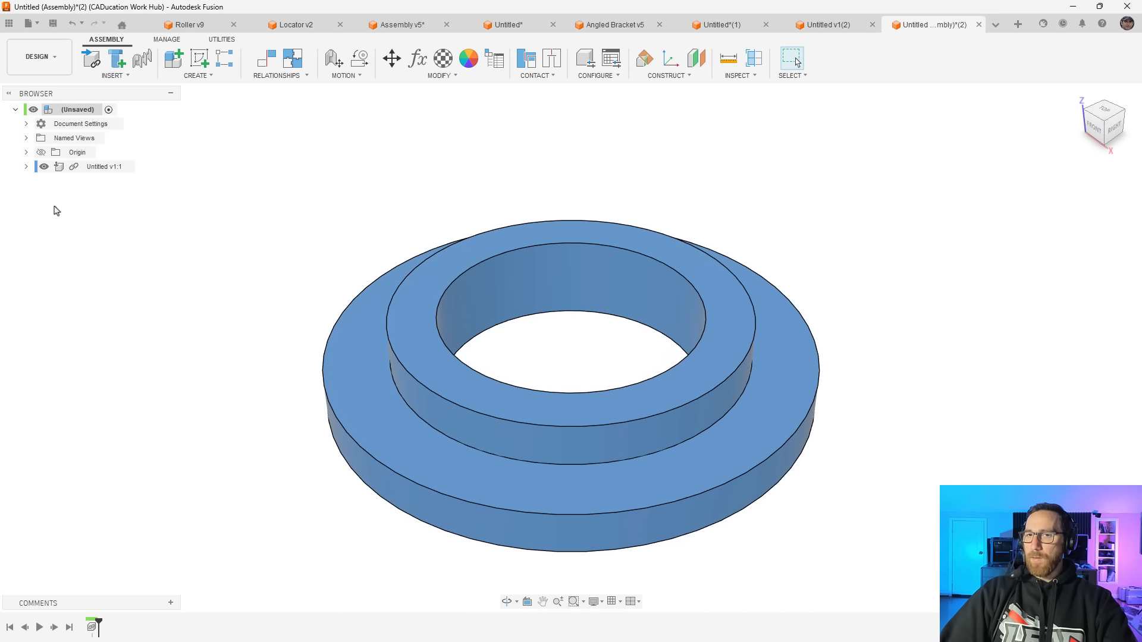
Expand the inserted part's bodies in the assembly and review which commands are available for a single body
{"action": "left_click", "coordinate": [26, 166]}
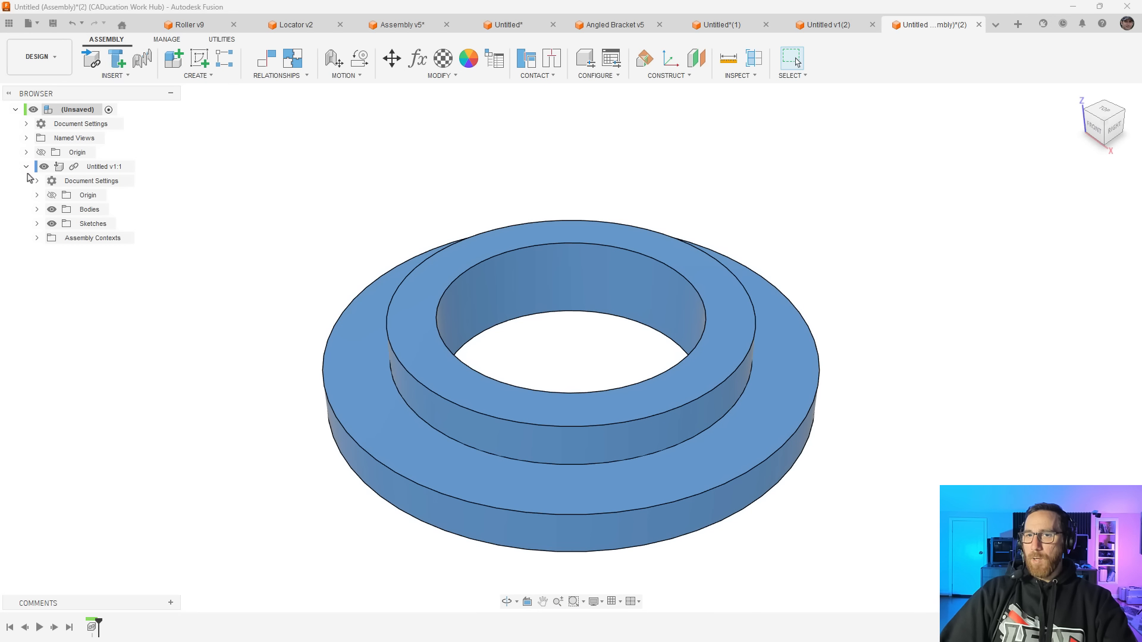
{"action": "left_click", "coordinate": [37, 210]}
{"action": "left_click", "coordinate": [100, 238]}
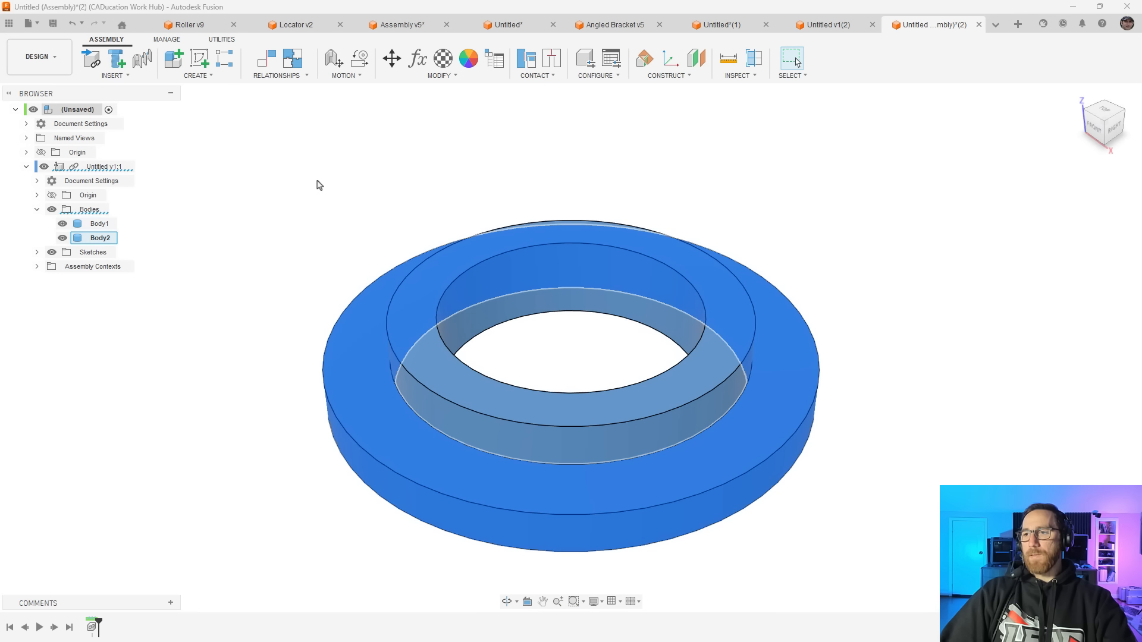
{"action": "scroll", "coordinate": [319, 185], "scroll_direction": "down", "scroll_amount": 3}
{"action": "right_click", "coordinate": [95, 225]}
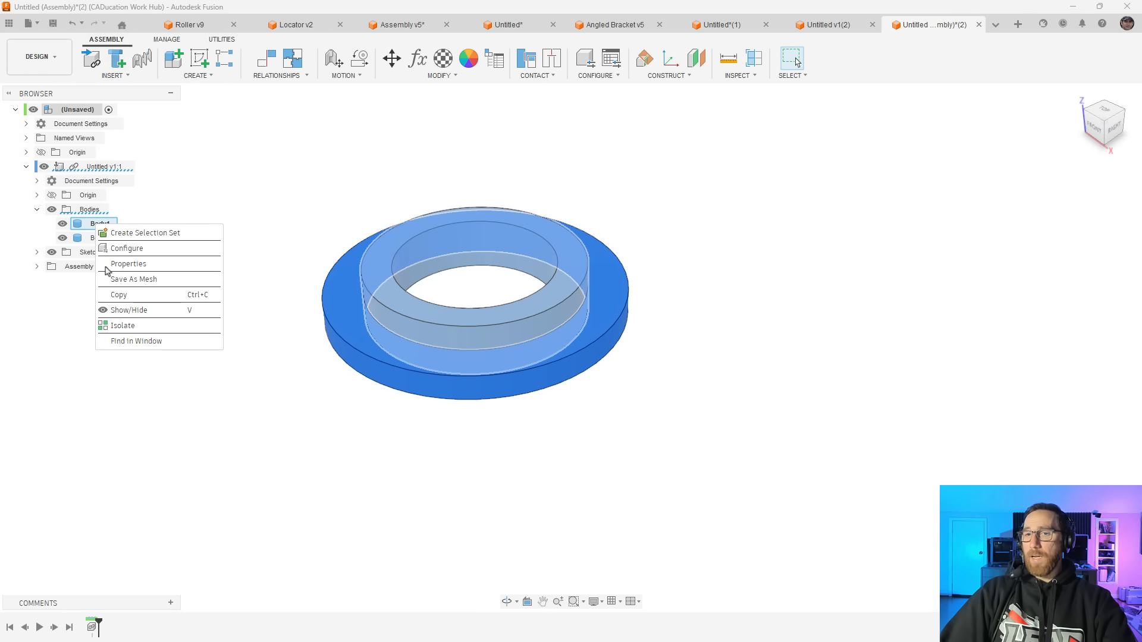
{"action": "left_click", "coordinate": [319, 216]}
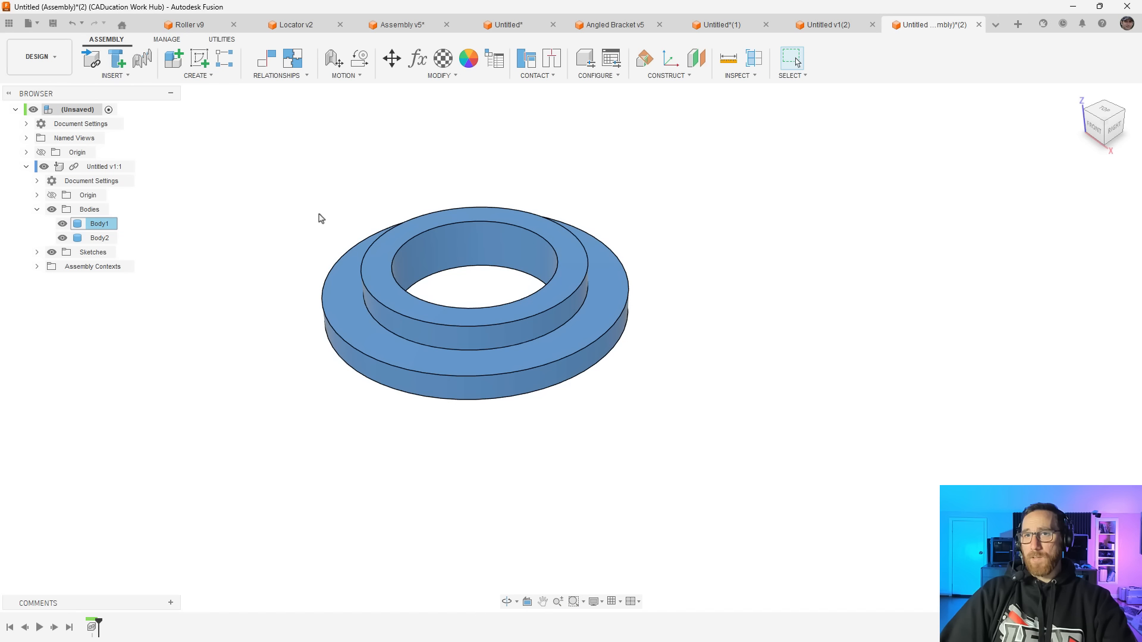
{"action": "middle_click_drag", "start_coordinate": [336, 204], "coordinate": [380, 210]}
Compare the ring part design with the collar assembly, checking the assembly's document settings and how the green collar moves
{"action": "left_click", "coordinate": [819, 26]}
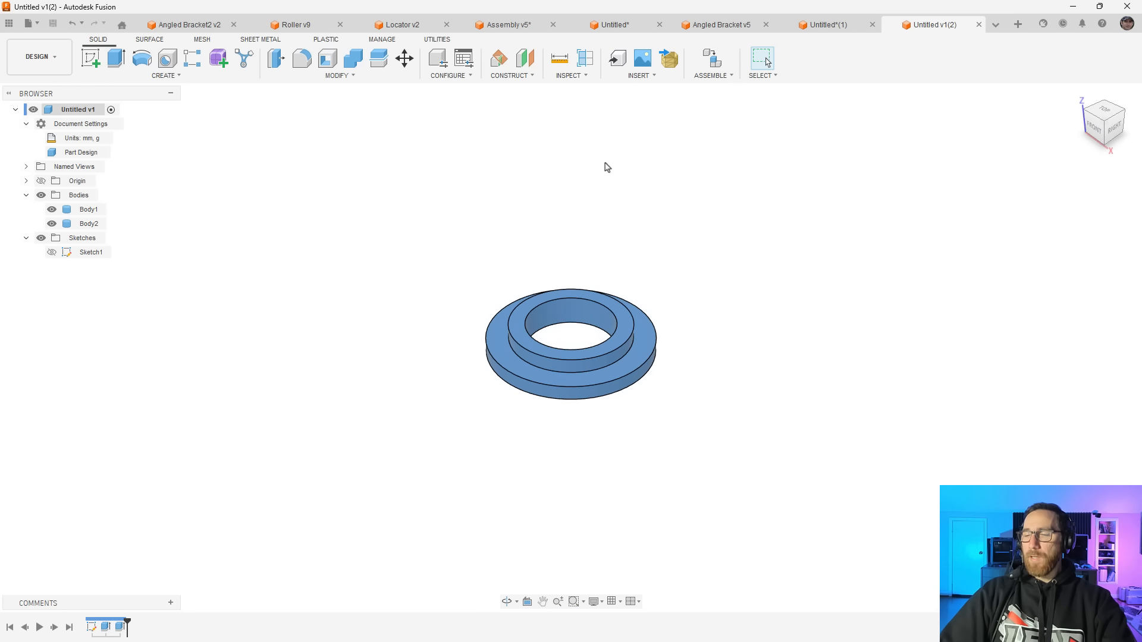
{"action": "left_click", "coordinate": [640, 344]}
{"action": "left_click", "coordinate": [458, 240]}
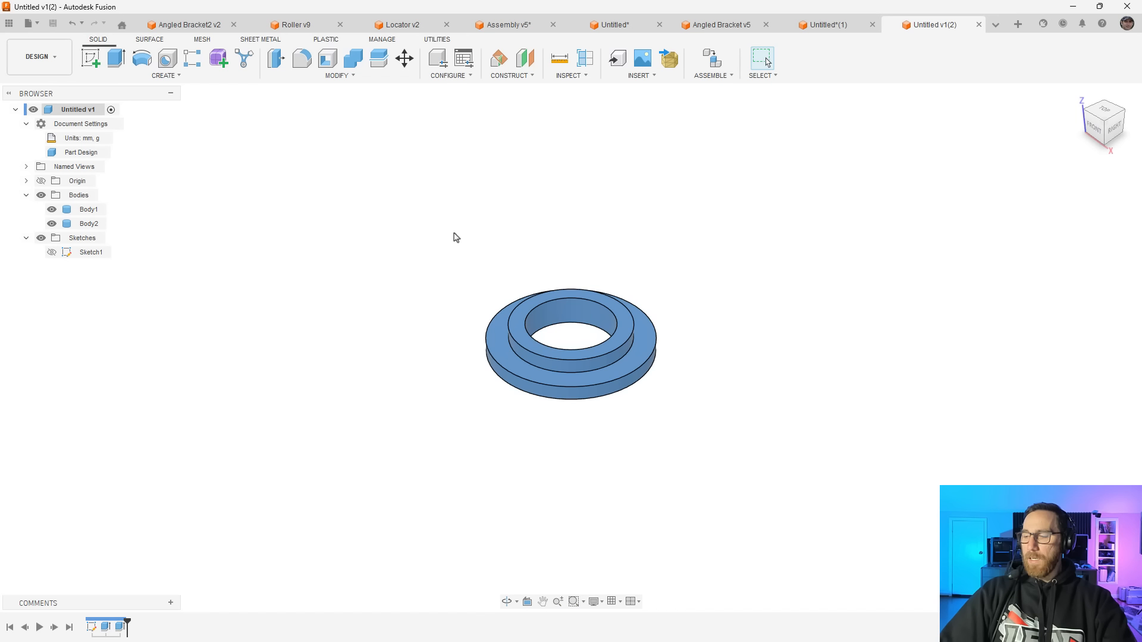
{"action": "left_click", "coordinate": [832, 28]}
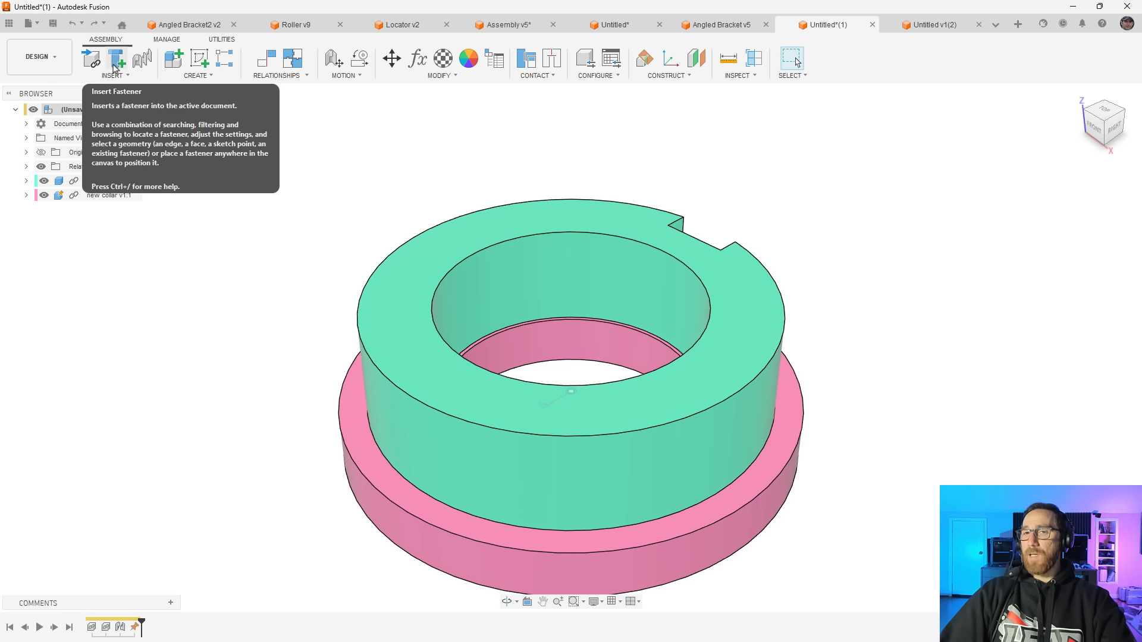
{"action": "left_click", "coordinate": [25, 124]}
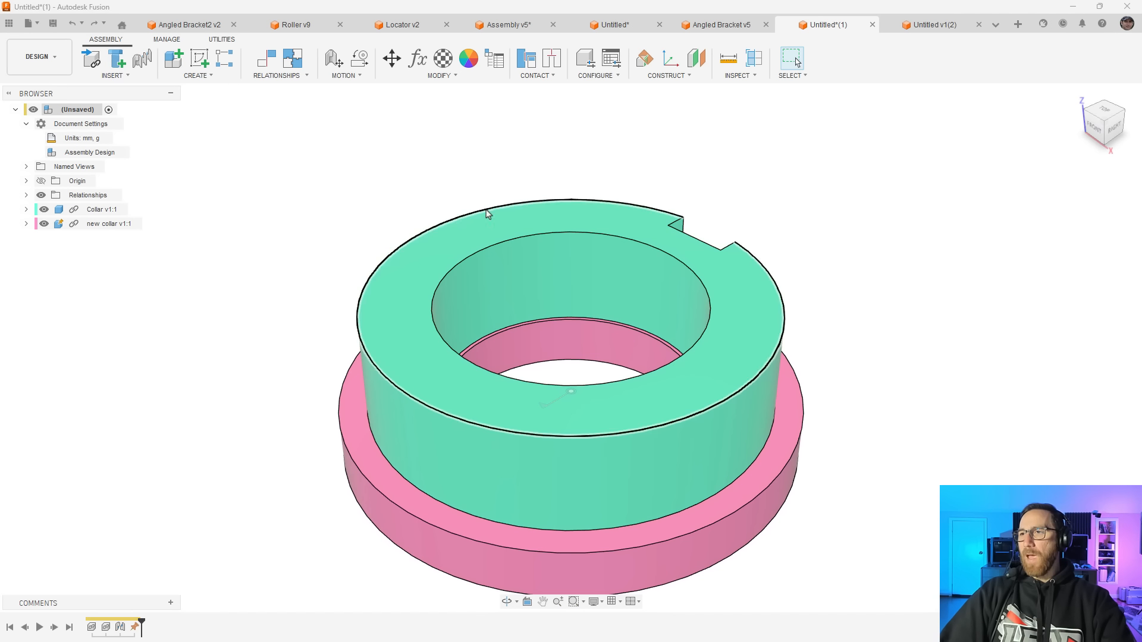
{"action": "mouse_move", "coordinate": [731, 285]}
{"action": "left_mouse_down"}
{"action": "mouse_move", "coordinate": [726, 247]}
{"action": "mouse_move", "coordinate": [576, 232]}
{"action": "mouse_move", "coordinate": [732, 288]}
{"action": "mouse_move", "coordinate": [698, 251]}
{"action": "mouse_move", "coordinate": [736, 300]}
{"action": "mouse_move", "coordinate": [750, 275]}
{"action": "left_mouse_up"}
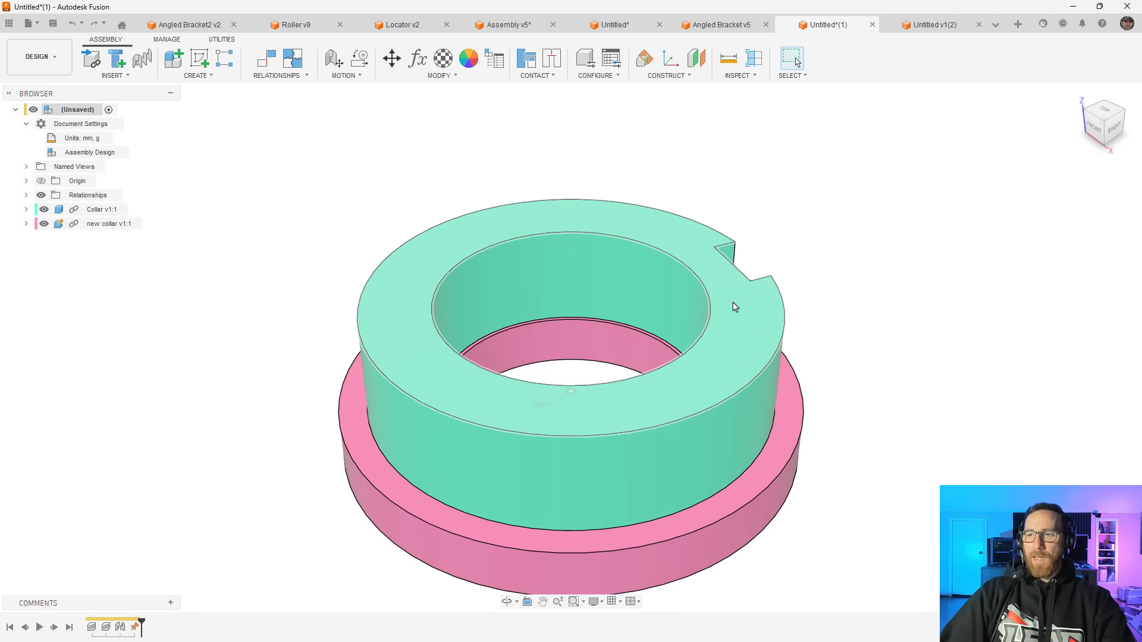
{"action": "left_click", "coordinate": [857, 59]}
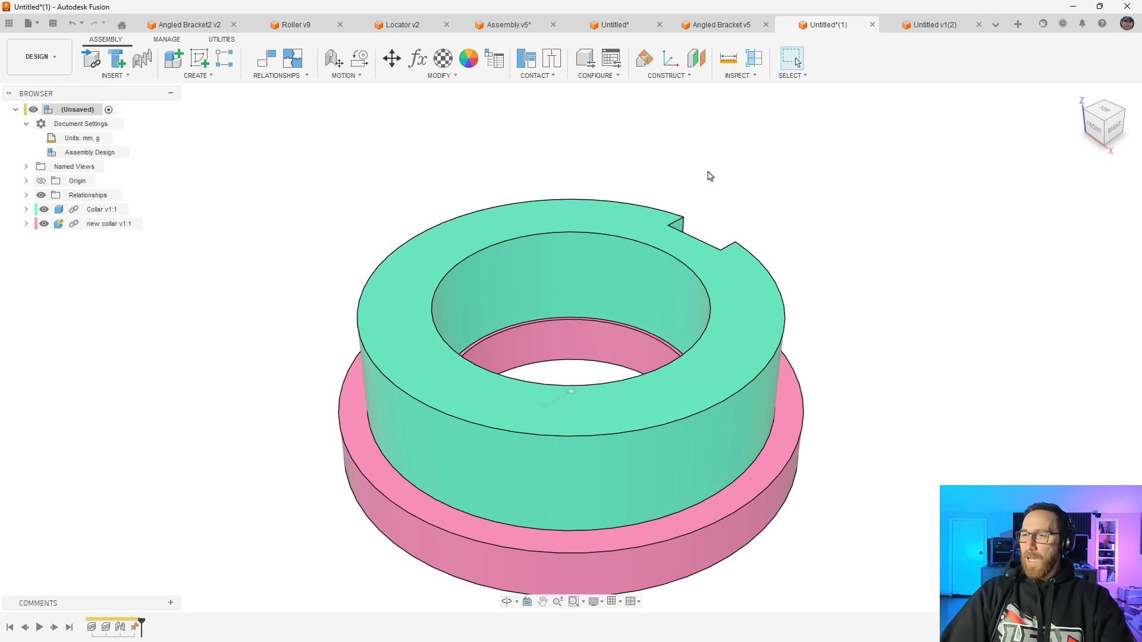
Edit the green collar in place within the assembly and check the associative and non-associative context options
{"action": "left_click", "coordinate": [90, 211]}
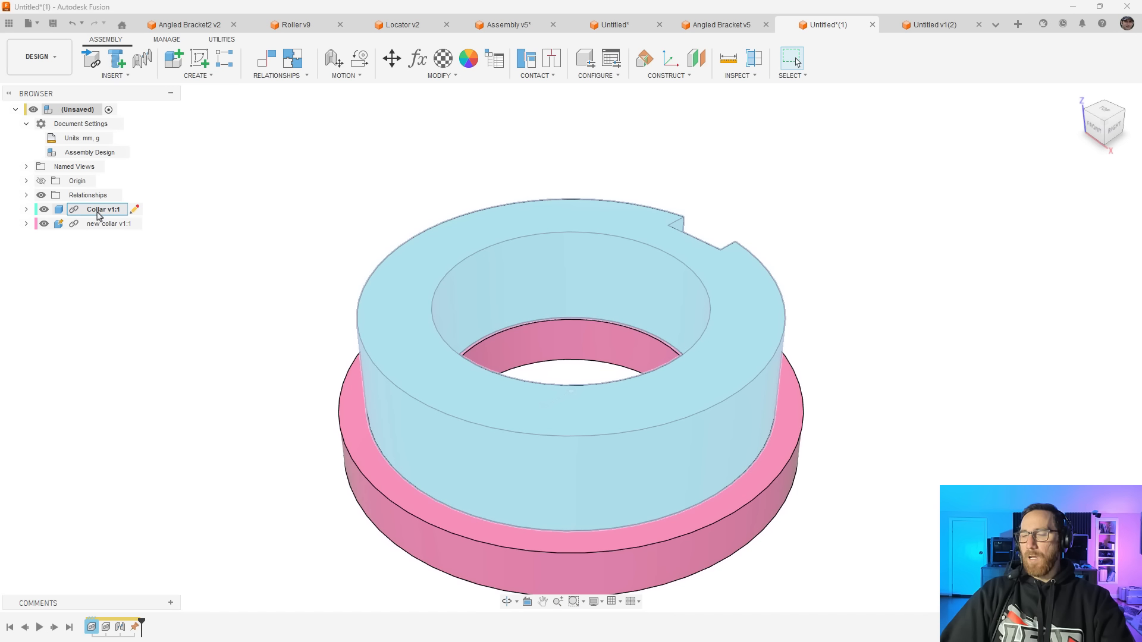
{"action": "left_click", "coordinate": [135, 209]}
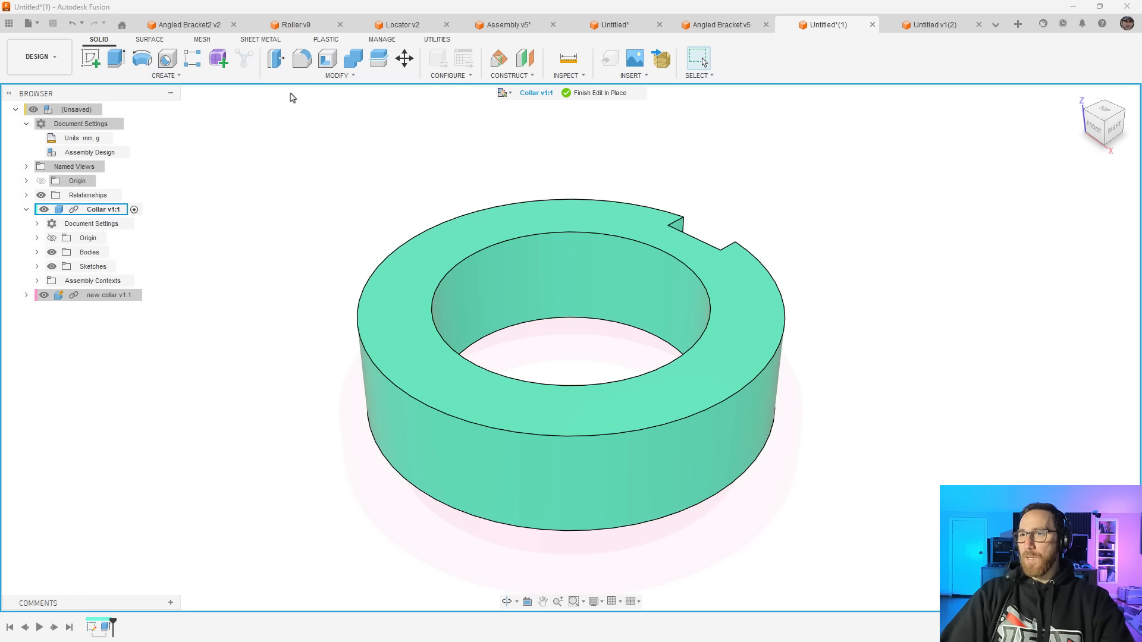
{"action": "left_click", "coordinate": [507, 94]}
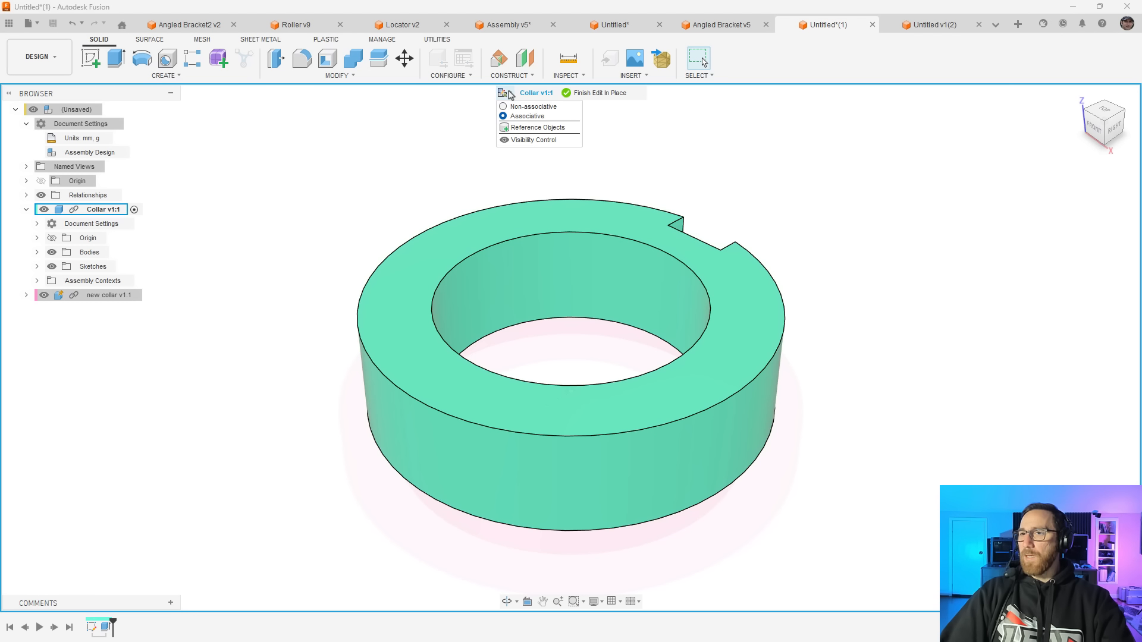
{"action": "left_click", "coordinate": [403, 148]}
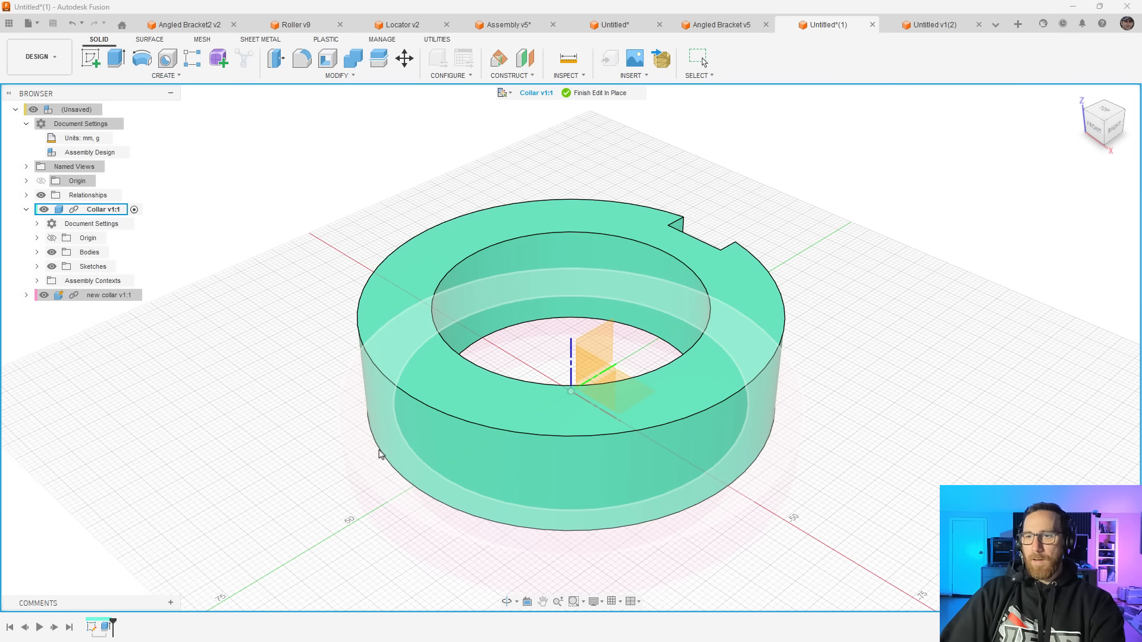
Sketch on the pink new collar's bottom face, project its outer circular edge with the projection link enabled, and finish the sketch
{"action": "left_click", "coordinate": [355, 467]}
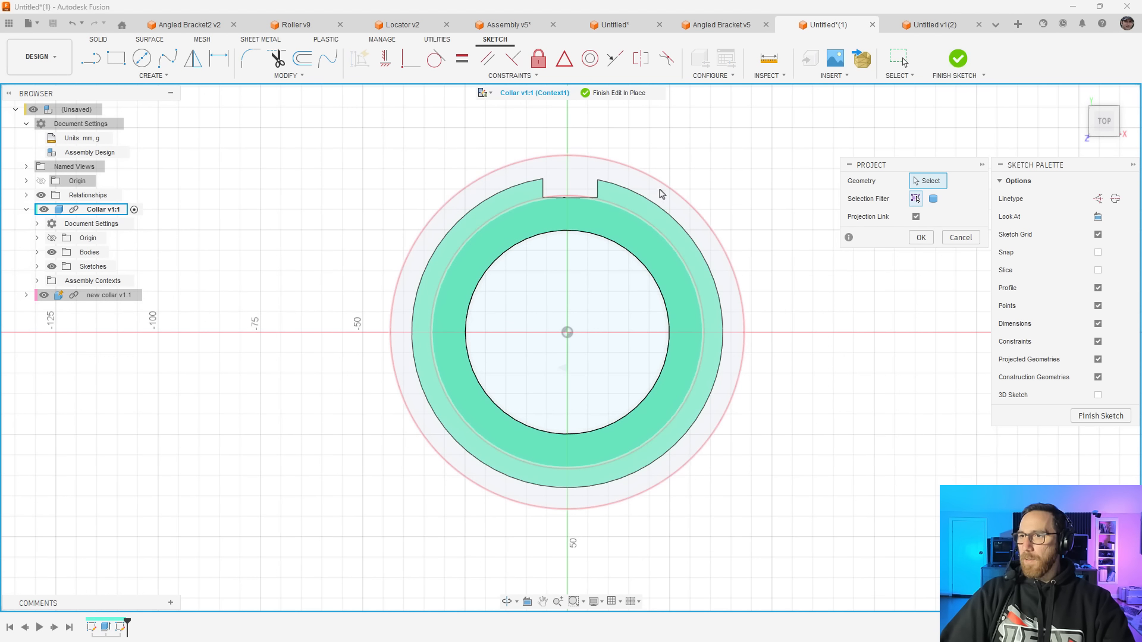
{"action": "left_click", "coordinate": [660, 188]}
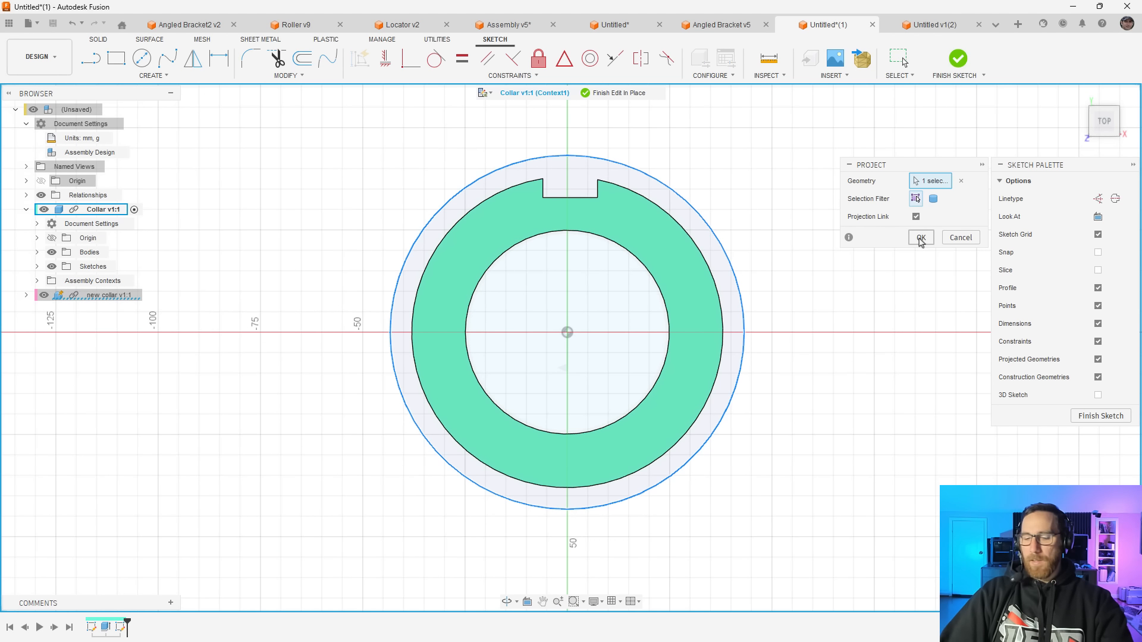
{"action": "left_click", "coordinate": [921, 238]}
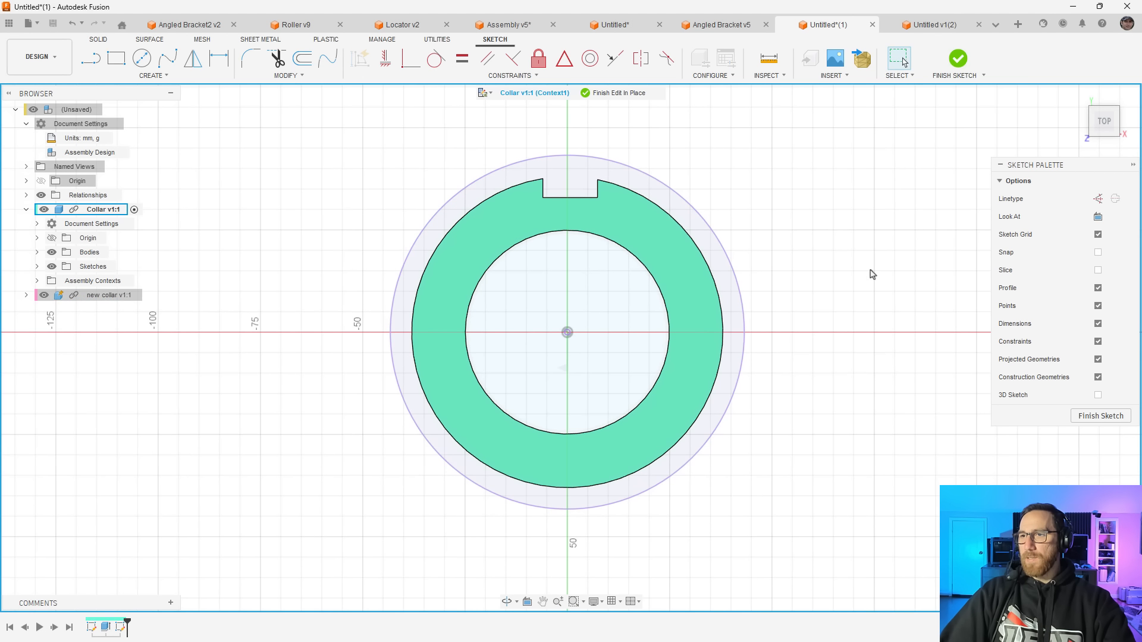
{"action": "left_click", "coordinate": [958, 58]}
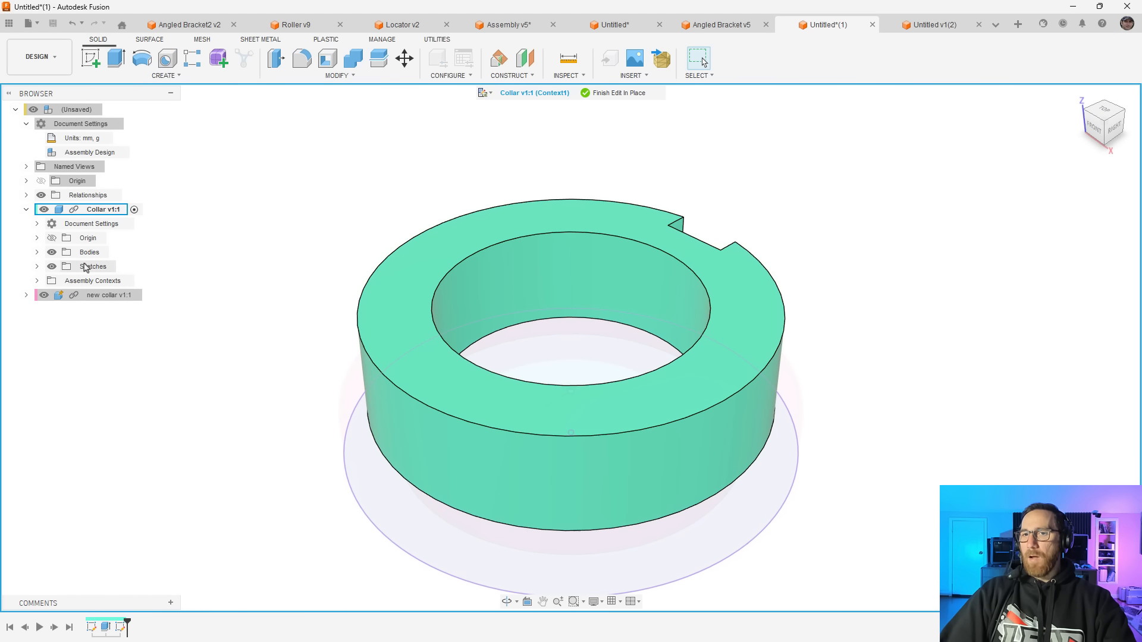
Expand the green collar's assembly context and sketches to review the stored context, and finish editing in place
{"action": "left_click", "coordinate": [37, 282]}
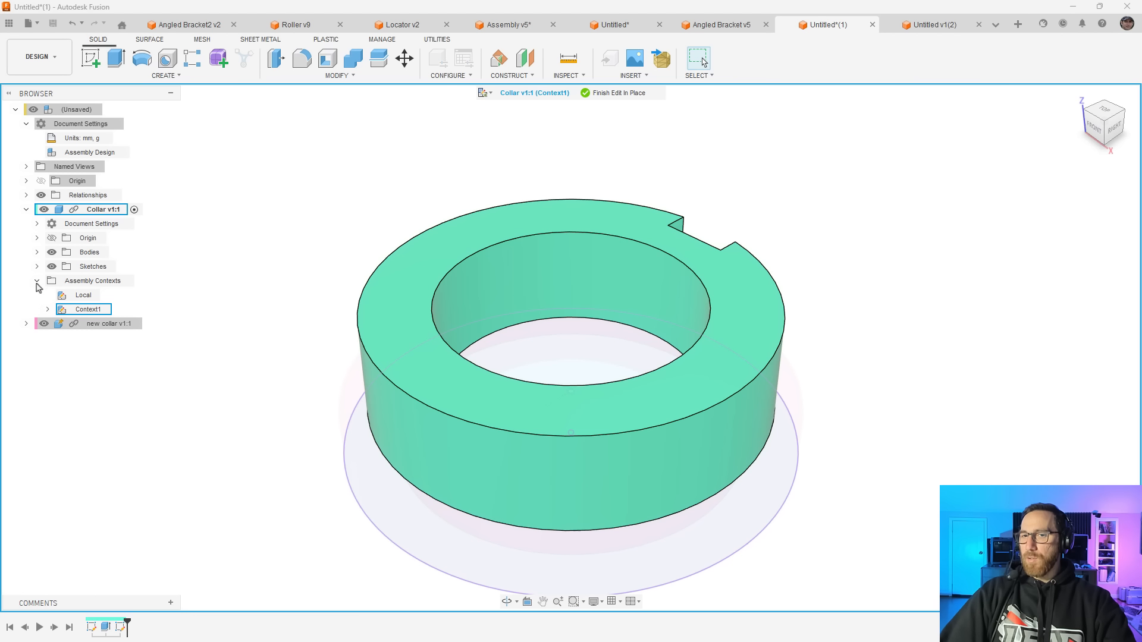
{"action": "left_click", "coordinate": [48, 310]}
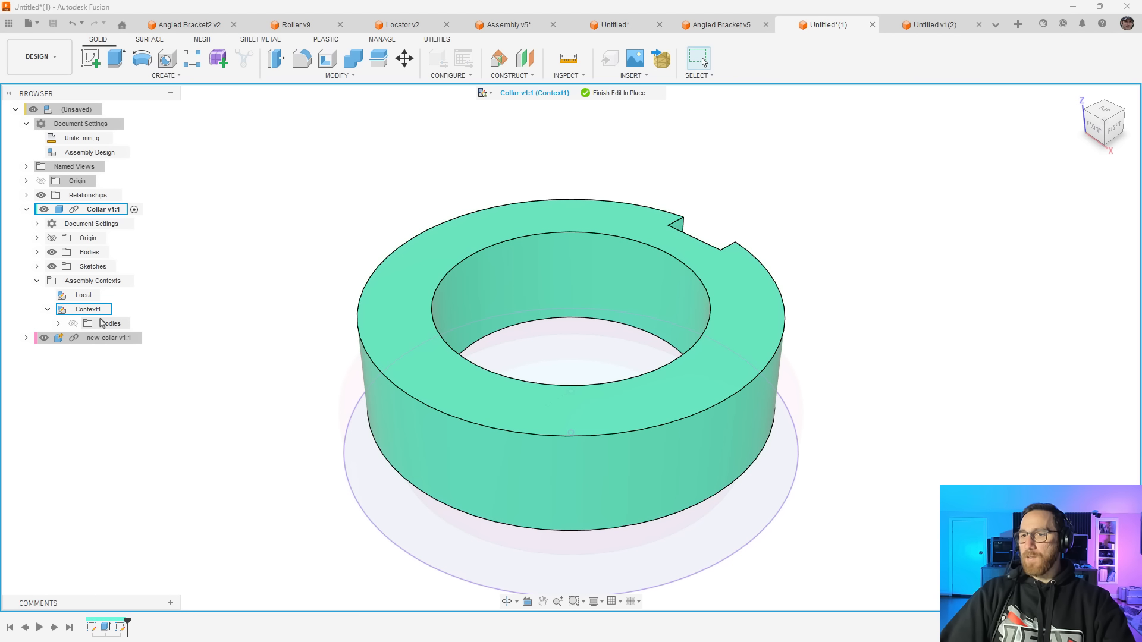
{"action": "left_click", "coordinate": [37, 267]}
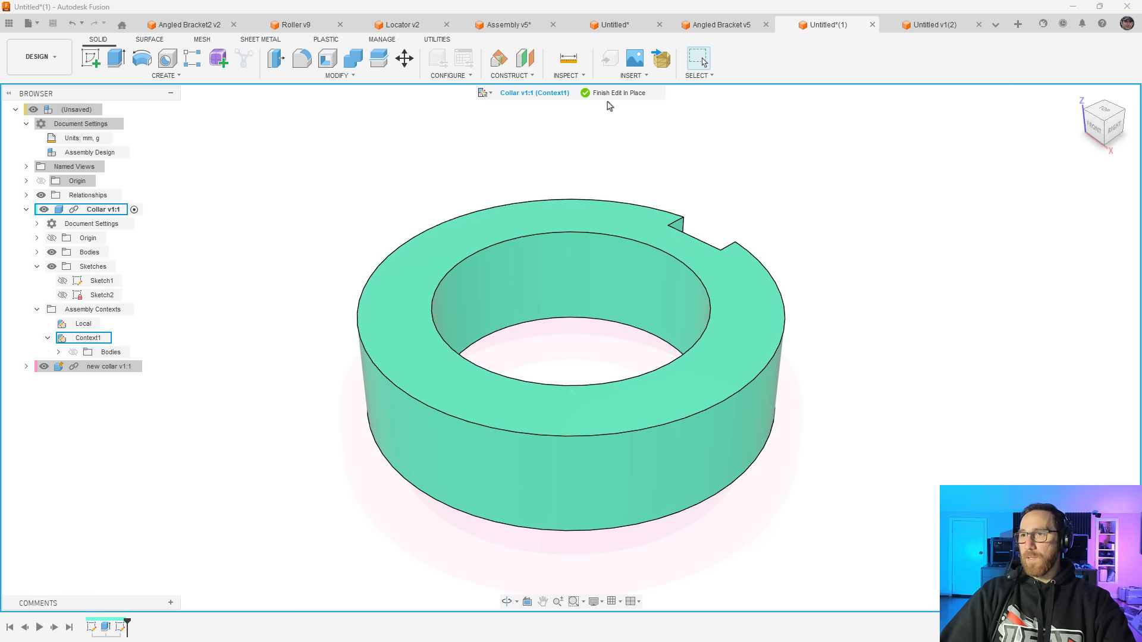
{"action": "left_click", "coordinate": [618, 93]}
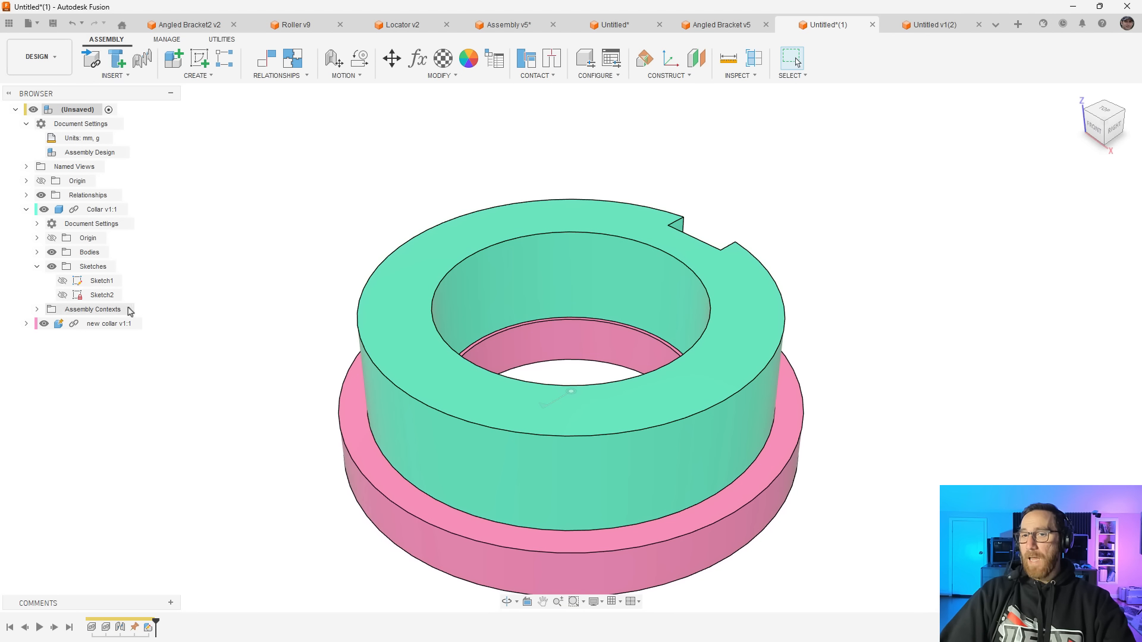
Activate Context1 of the green collar directly from the assembly, inspect it, finish the in-place edit and collapse the collar's sketches and contexts
{"action": "left_click", "coordinate": [37, 309]}
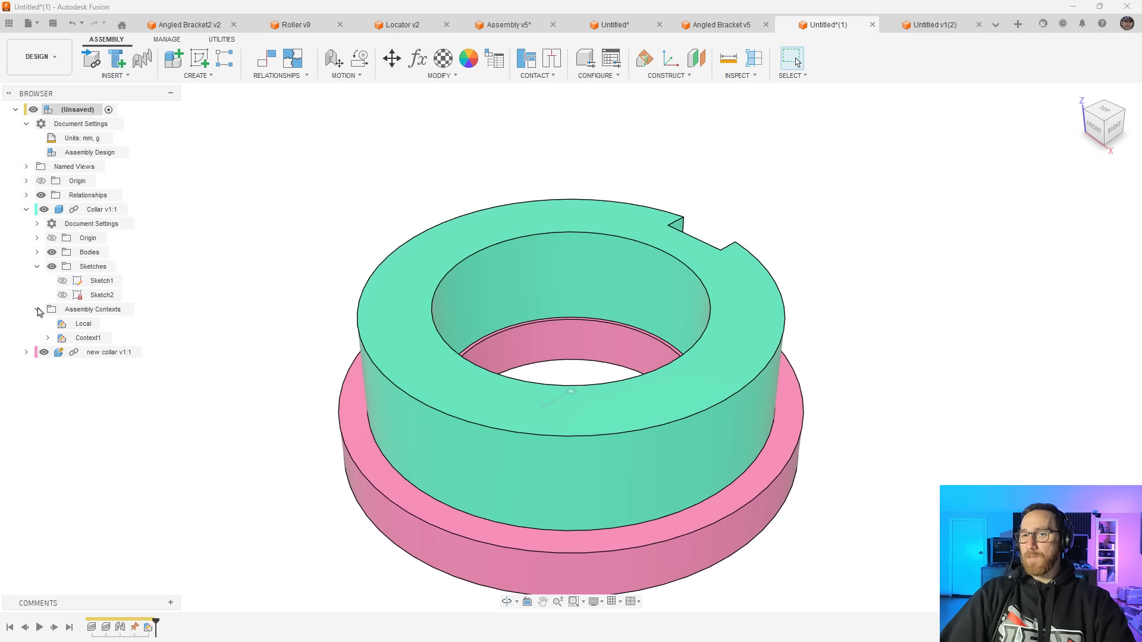
{"action": "left_click", "coordinate": [118, 337]}
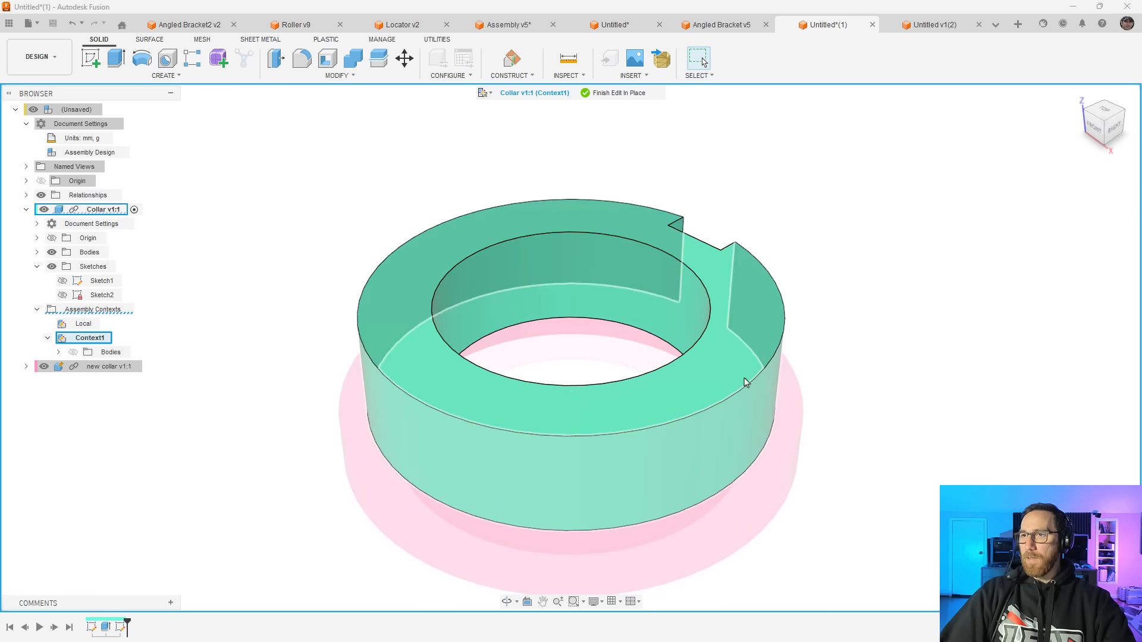
{"action": "left_click", "coordinate": [638, 94]}
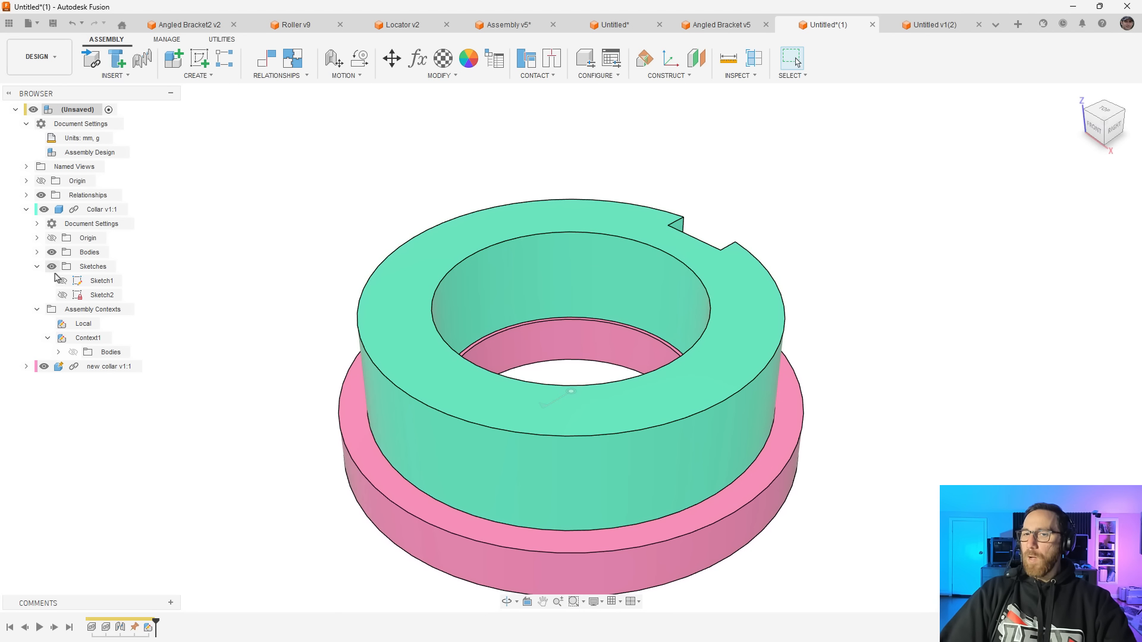
{"action": "left_click", "coordinate": [37, 266]}
{"action": "left_click", "coordinate": [37, 282]}
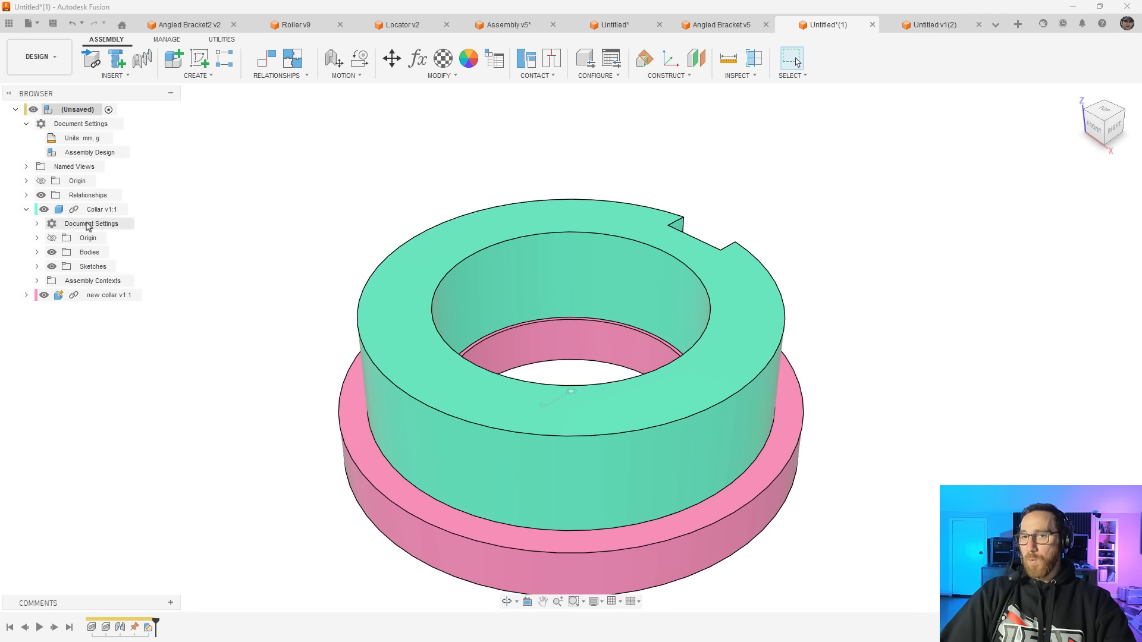
Edit the green collar in place in the existing Context1, fillet the bottom edge of its bore, and finish editing in place
{"action": "left_click", "coordinate": [134, 214]}
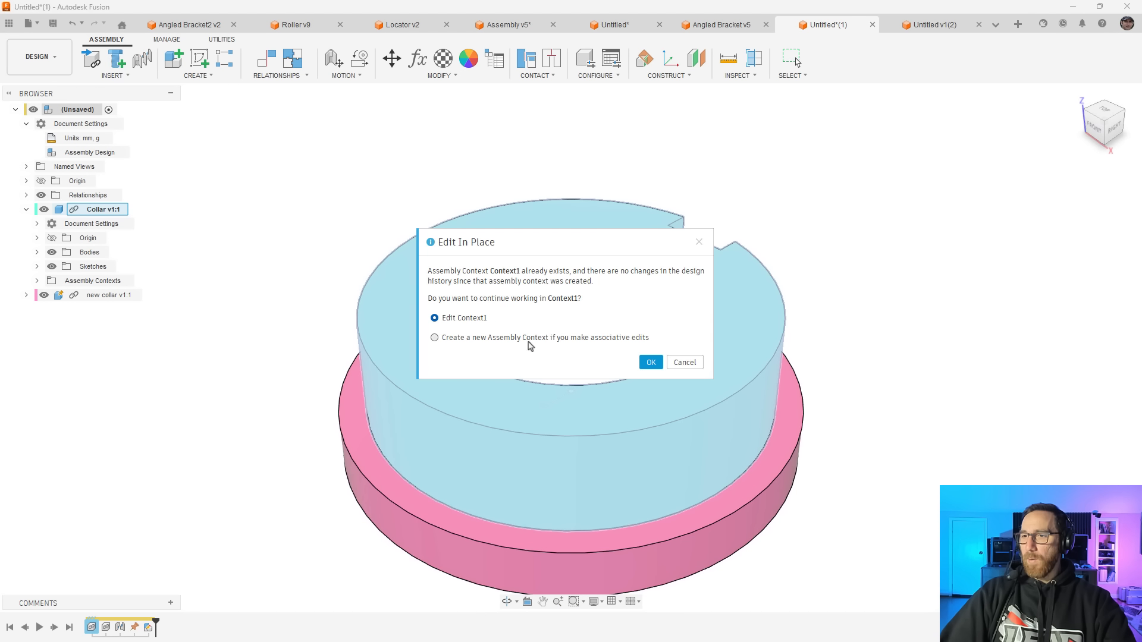
{"action": "left_click", "coordinate": [651, 363]}
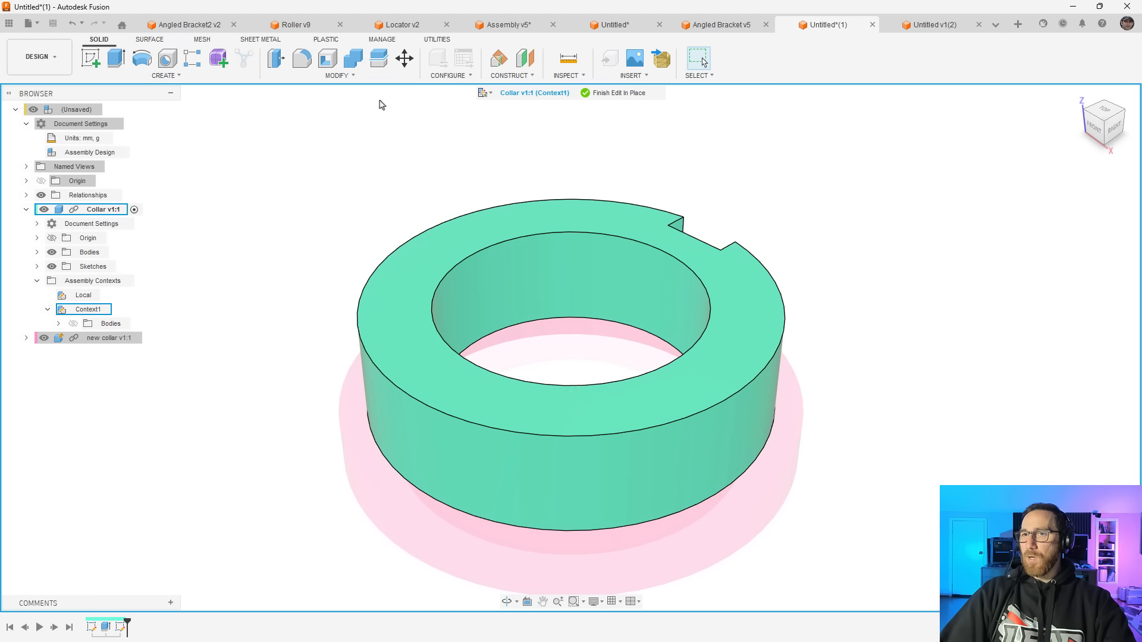
{"action": "left_click", "coordinate": [338, 76]}
{"action": "left_click", "coordinate": [295, 100]}
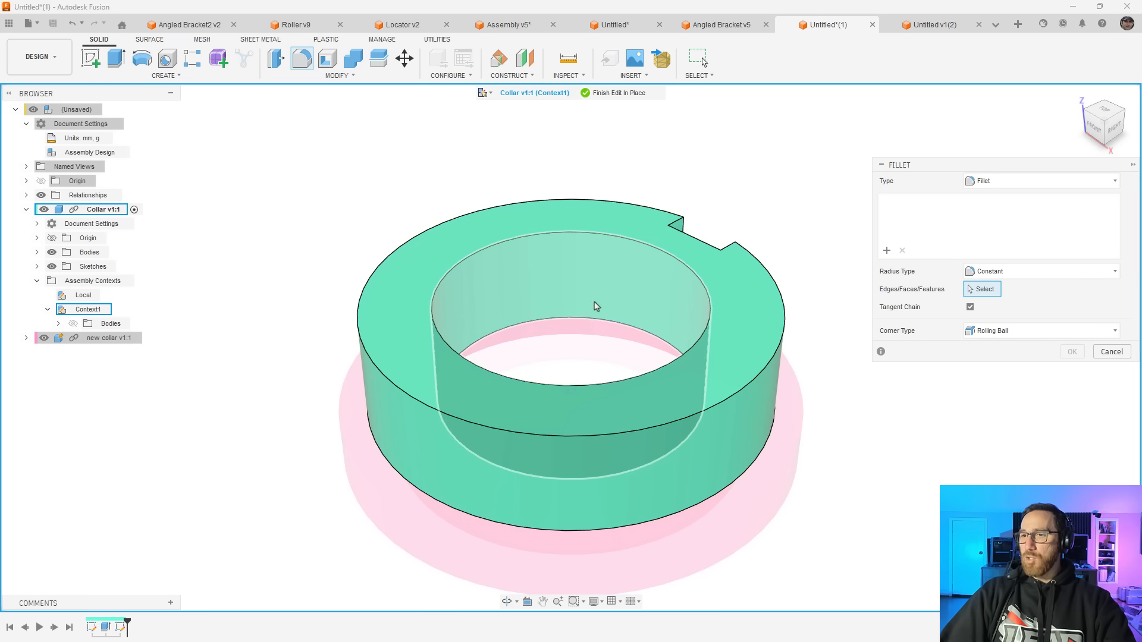
{"action": "left_click", "coordinate": [588, 320]}
{"action": "left_click_drag", "start_coordinate": [584, 326], "coordinate": [586, 307]}
{"action": "left_click", "coordinate": [1072, 370]}
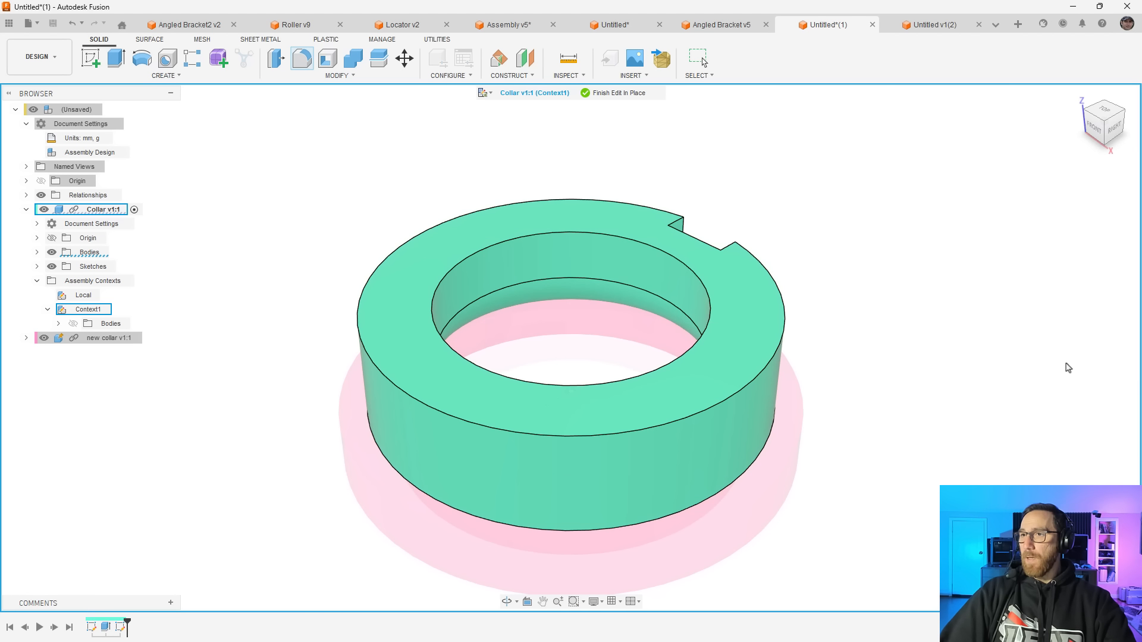
{"action": "left_click", "coordinate": [628, 99]}
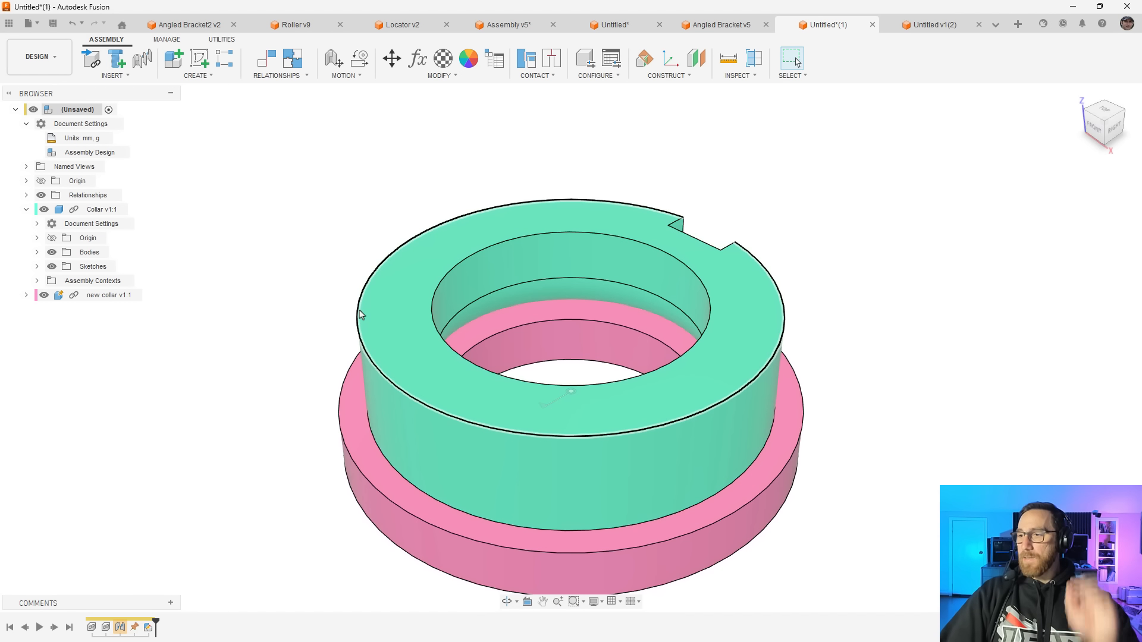
Examine the revolute joint and the green collar's filleted bore, and rotate the collar to test the joint's motion
{"action": "left_click", "coordinate": [121, 628]}
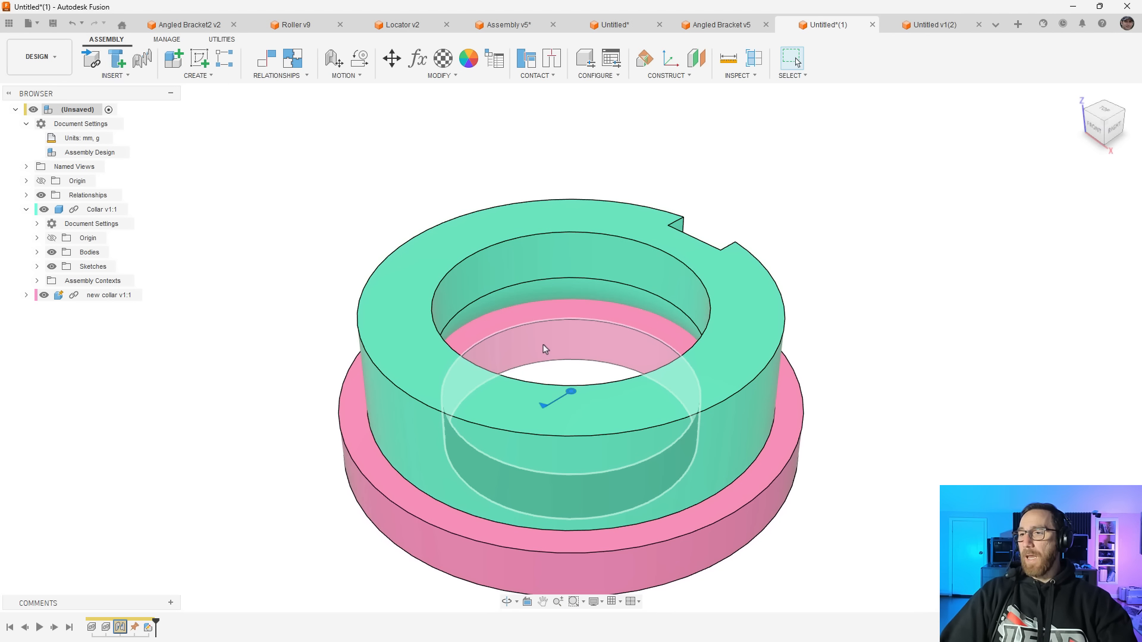
{"action": "left_click", "coordinate": [568, 299]}
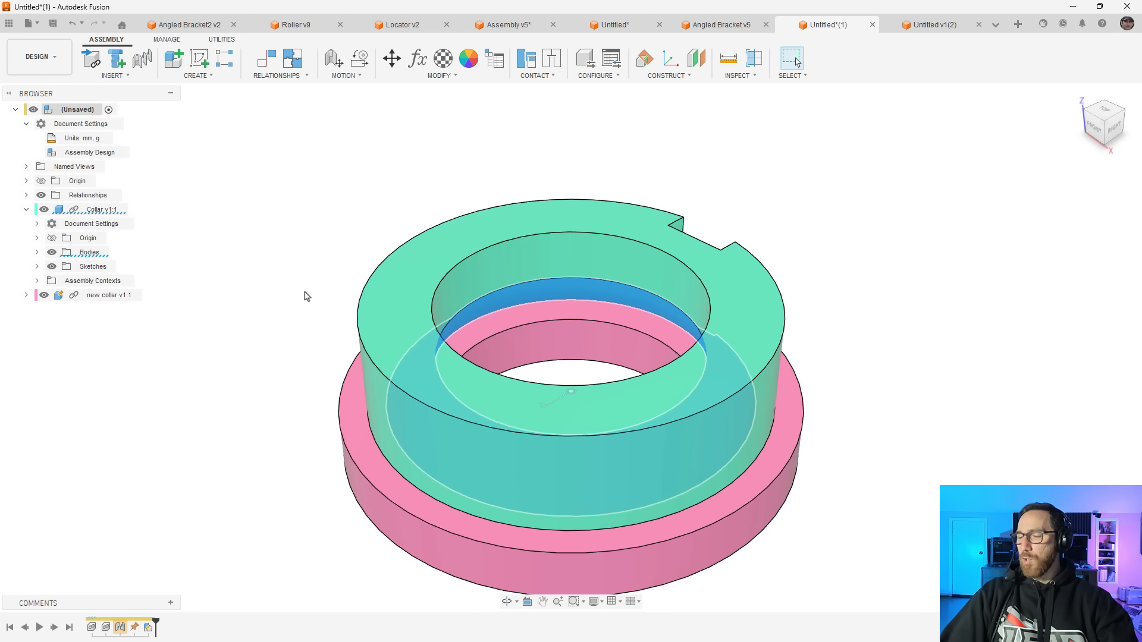
{"action": "left_click", "coordinate": [515, 298]}
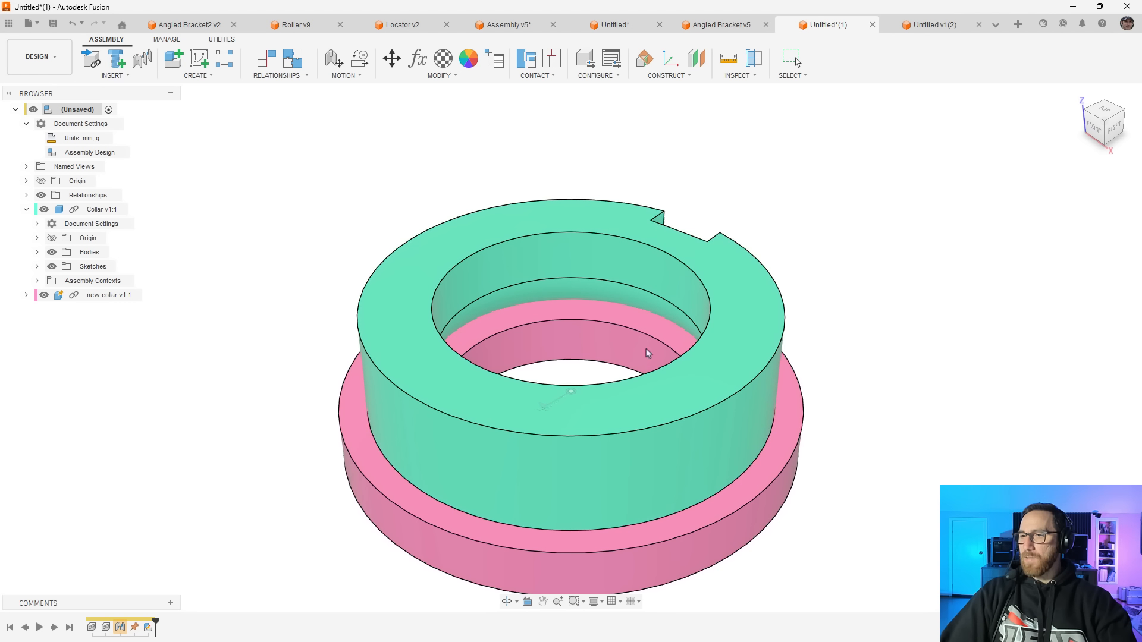
Repair the revolute joint by picking the green collar's bottom bore edge as the missing Component 2 snap, test its rotation and revert the position
{"action": "double_click", "coordinate": [120, 627]}
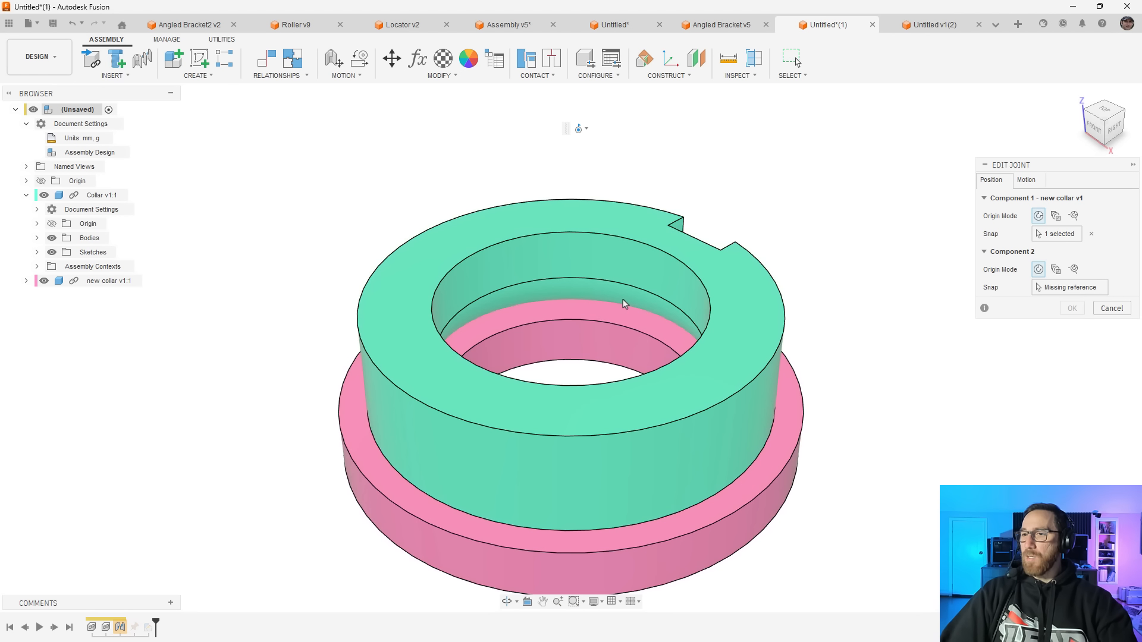
{"action": "left_click", "coordinate": [1070, 287]}
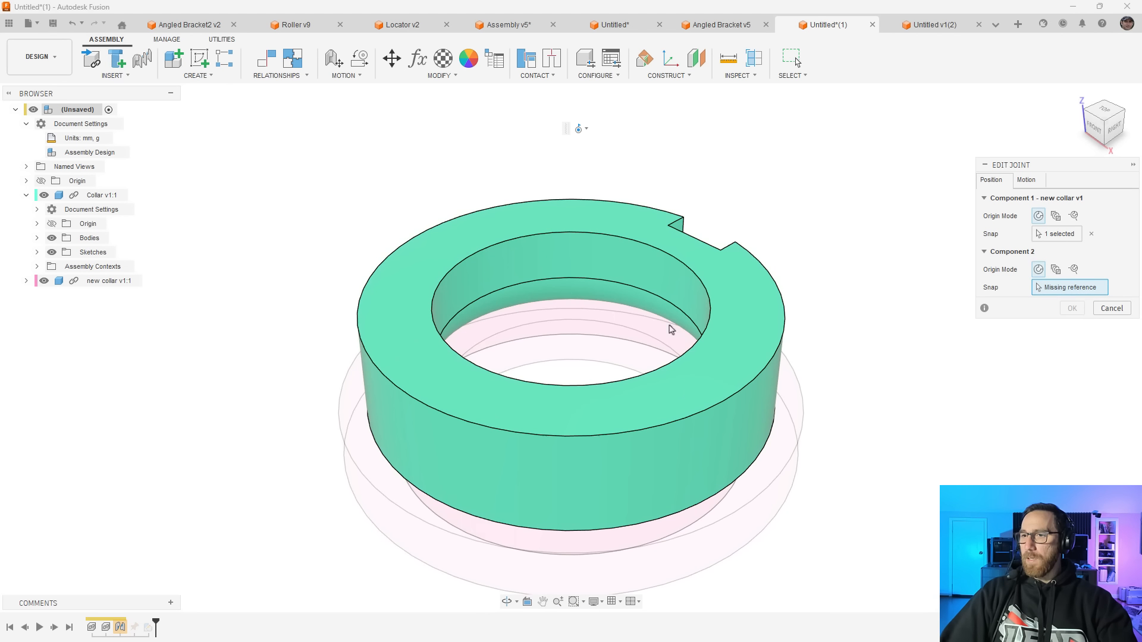
{"action": "middle_click_drag", "start_coordinate": [644, 368], "coordinate": [750, 411], "text": "shift"}
{"action": "left_click", "coordinate": [672, 340]}
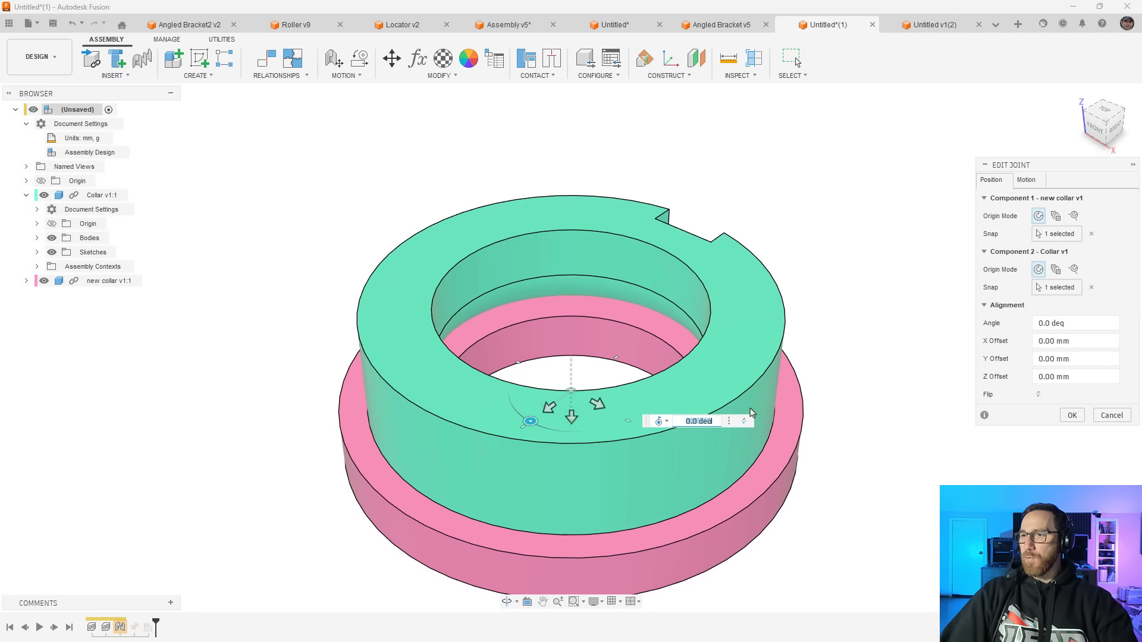
{"action": "left_click", "coordinate": [1072, 415]}
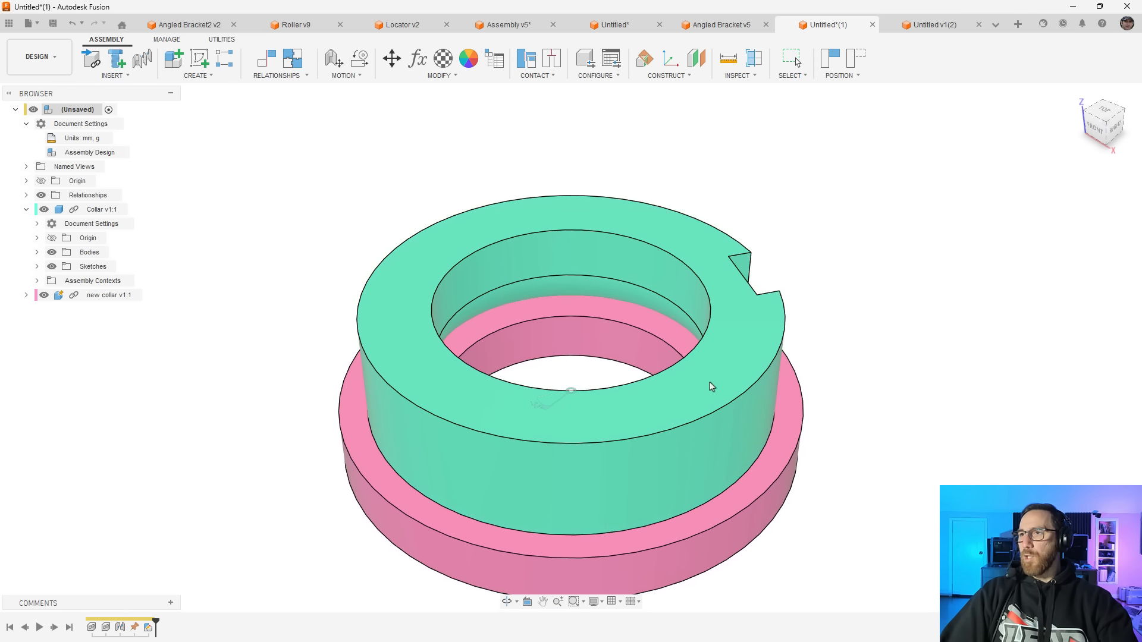
{"action": "left_click", "coordinate": [856, 58]}
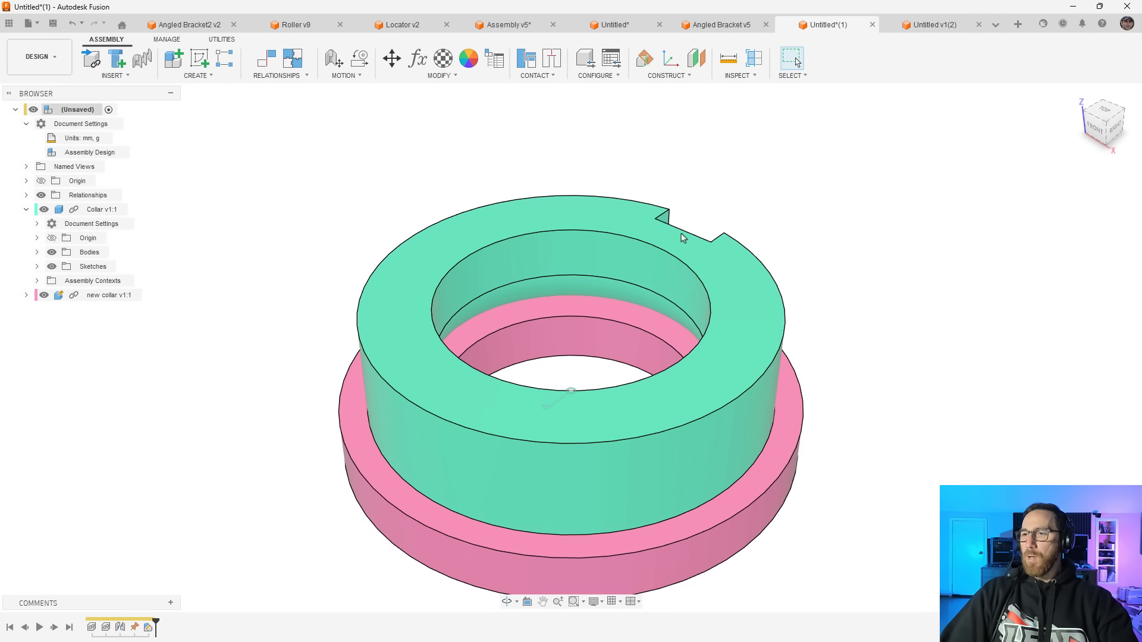
Create a new Hybrid Design document with millimetre and gram units
{"action": "scroll", "coordinate": [531, 290], "scroll_direction": "down", "scroll_amount": 4}
{"action": "middle_click_drag", "start_coordinate": [758, 525], "coordinate": [758, 497]}
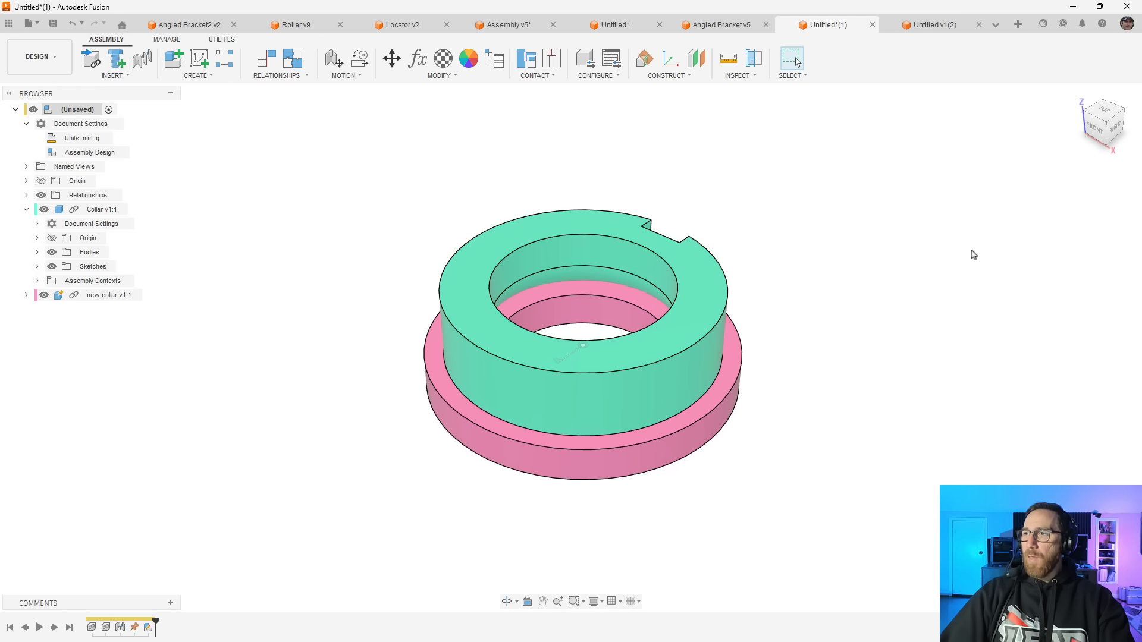
{"action": "left_click", "coordinate": [1018, 26]}
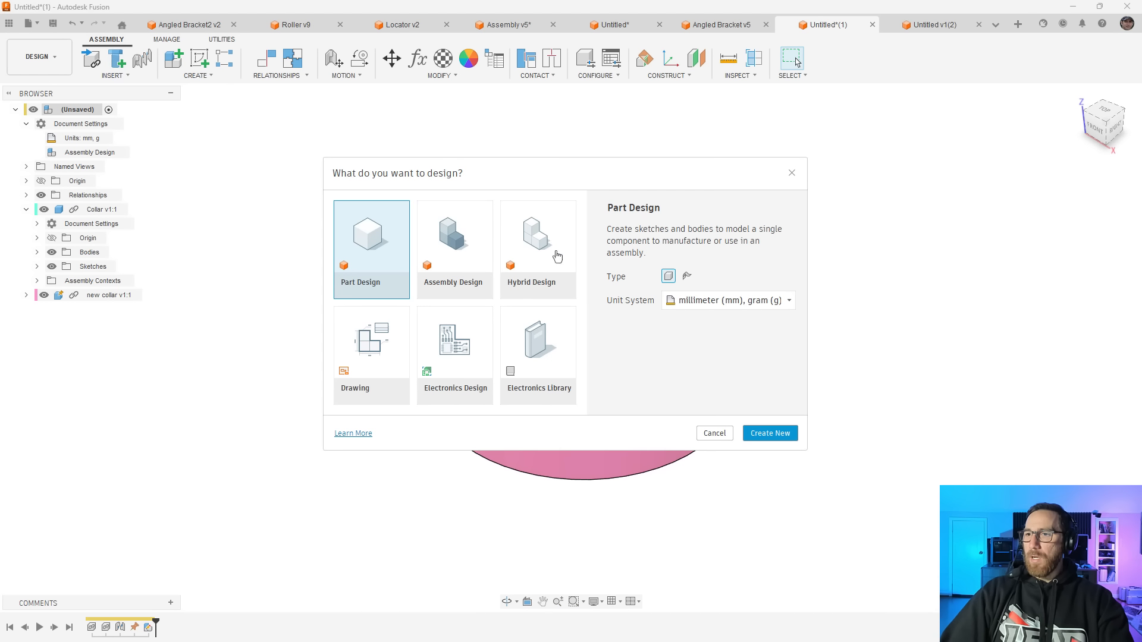
{"action": "left_click", "coordinate": [556, 256]}
{"action": "left_click", "coordinate": [777, 437]}
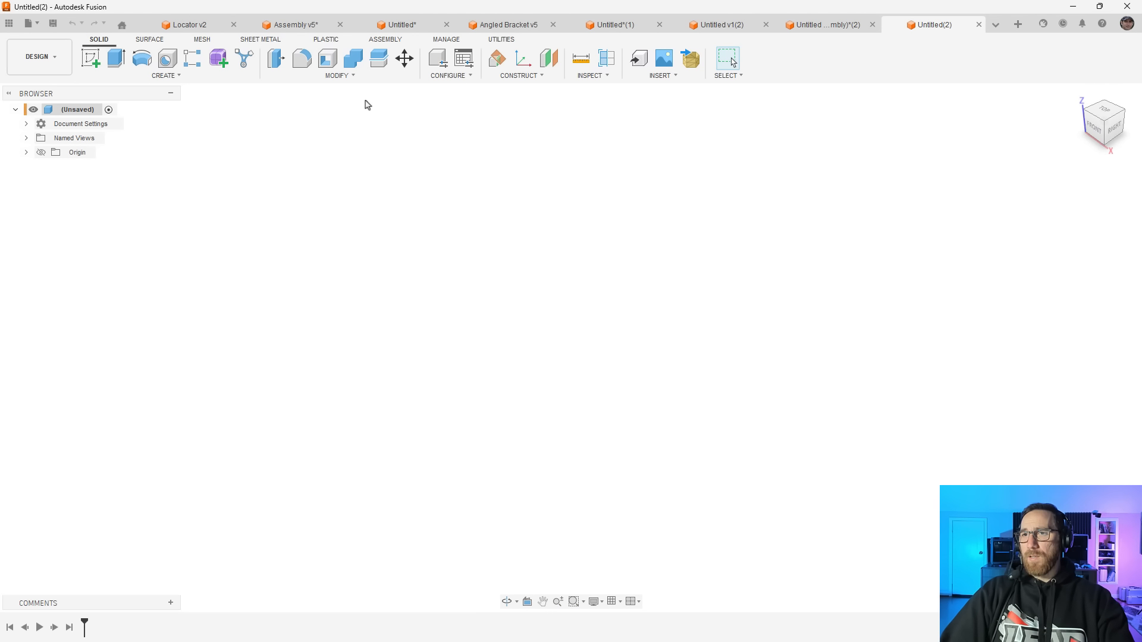
Compare the solid modelling and assembly toolsets available in the hybrid design
{"action": "left_click", "coordinate": [390, 40]}
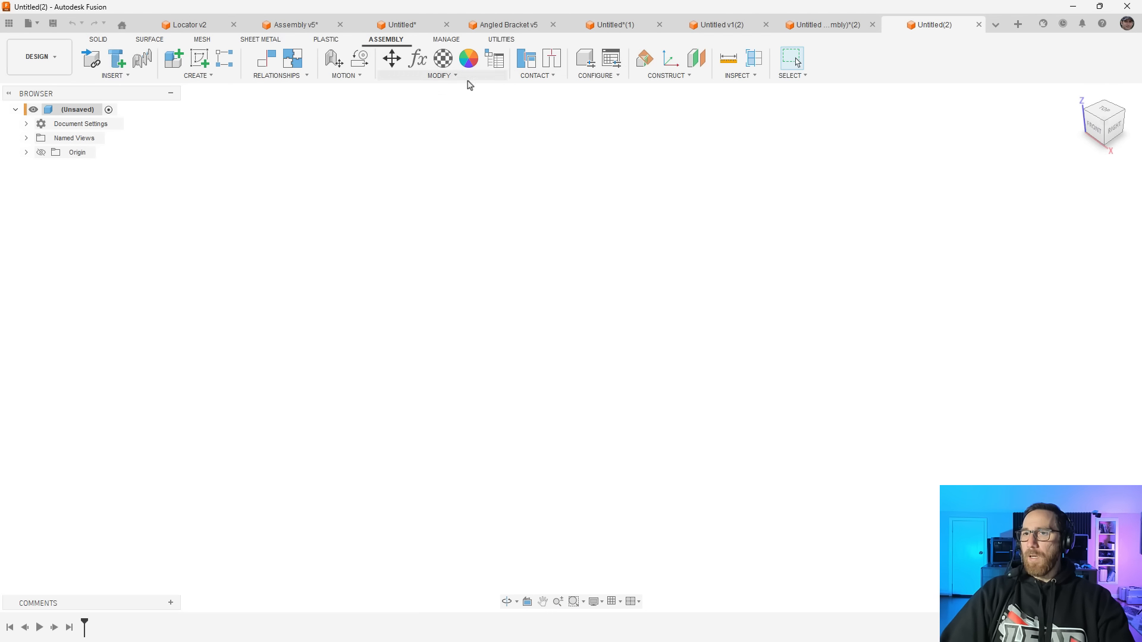
{"action": "left_click", "coordinate": [99, 40]}
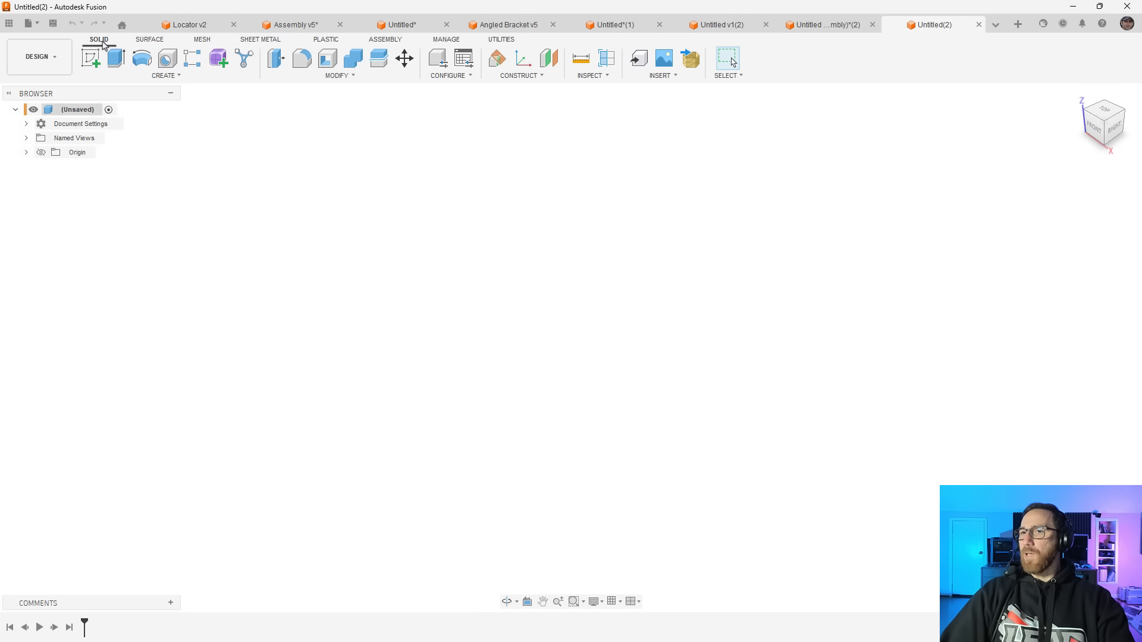
{"action": "left_click", "coordinate": [387, 39]}
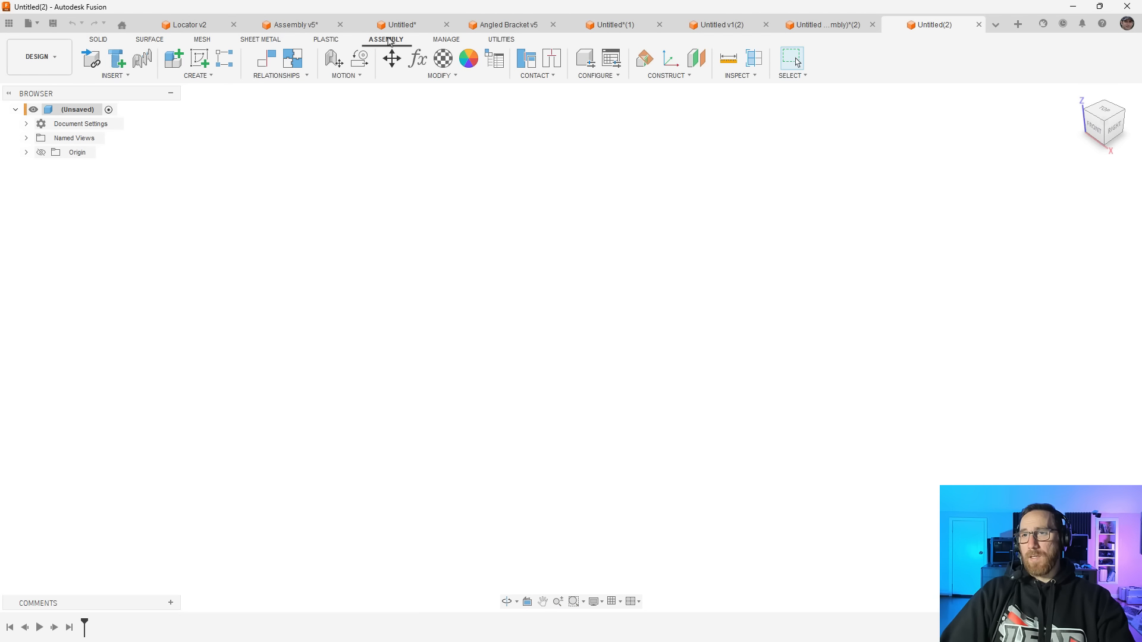
{"action": "left_click", "coordinate": [100, 41]}
Switch to the blue two-body part's assembly, check its document settings and select the top face of Body1
{"action": "left_click", "coordinate": [796, 26]}
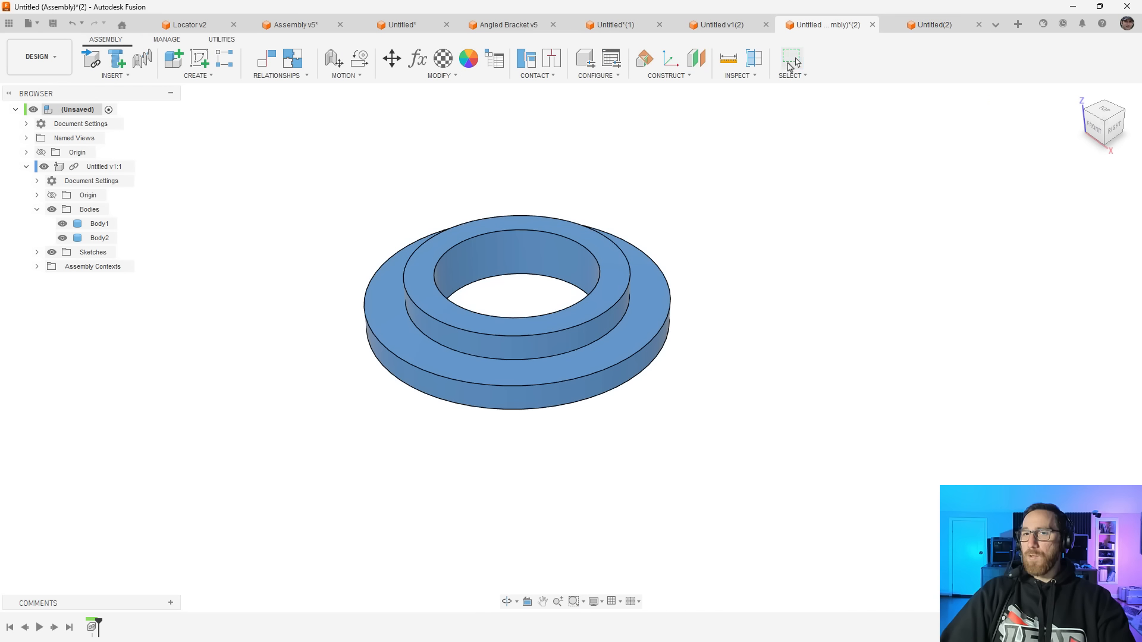
{"action": "left_click", "coordinate": [791, 64]}
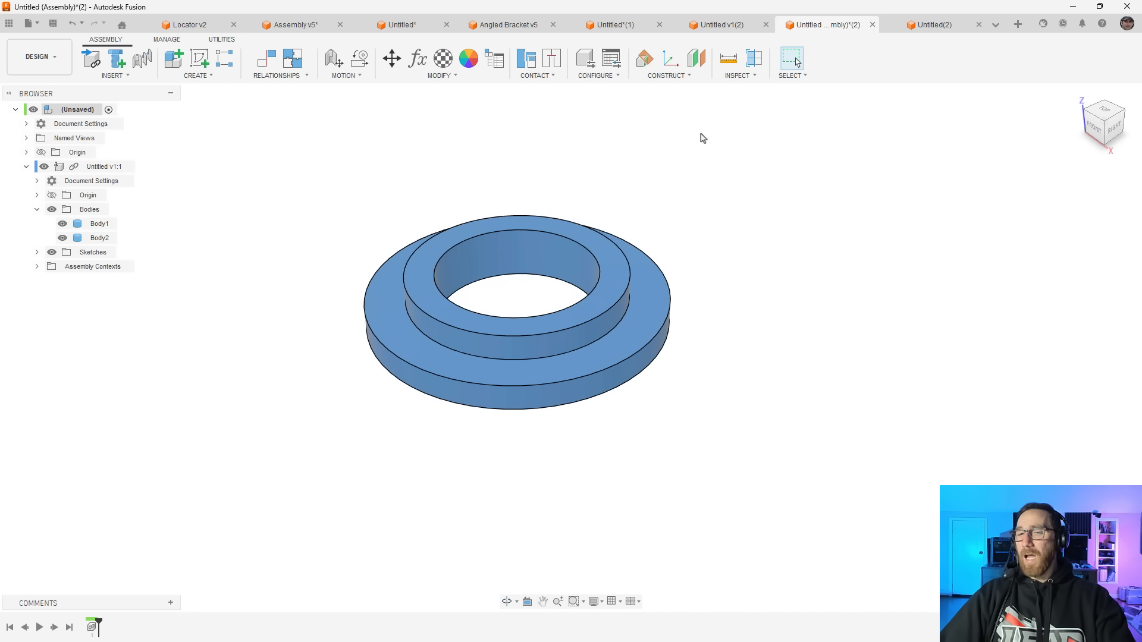
{"action": "left_click", "coordinate": [26, 124]}
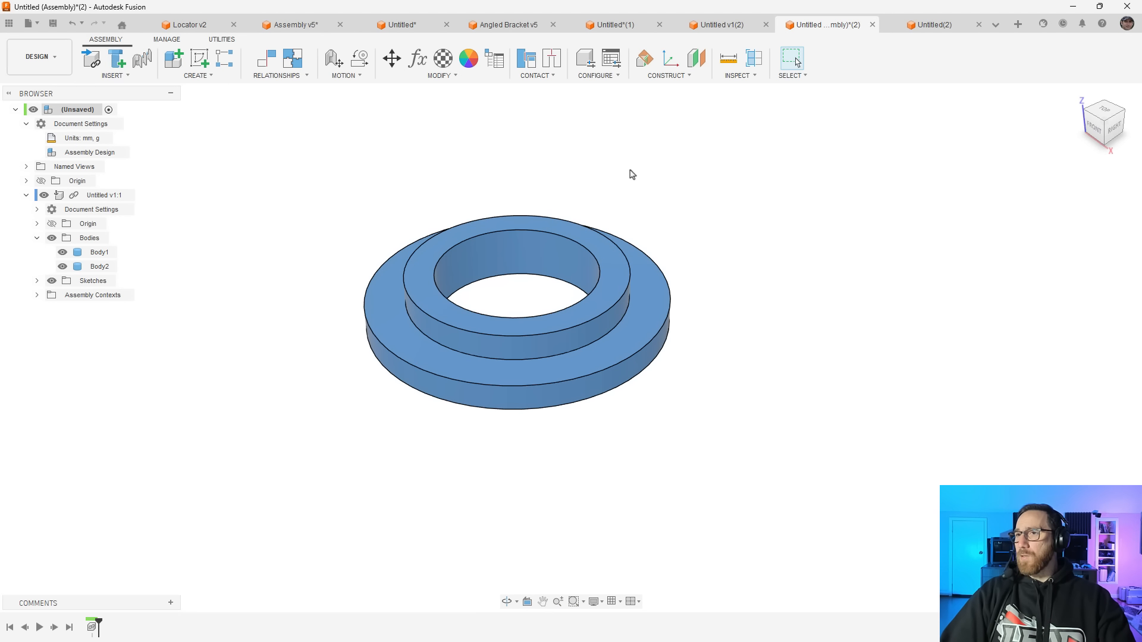
{"action": "left_click", "coordinate": [608, 248]}
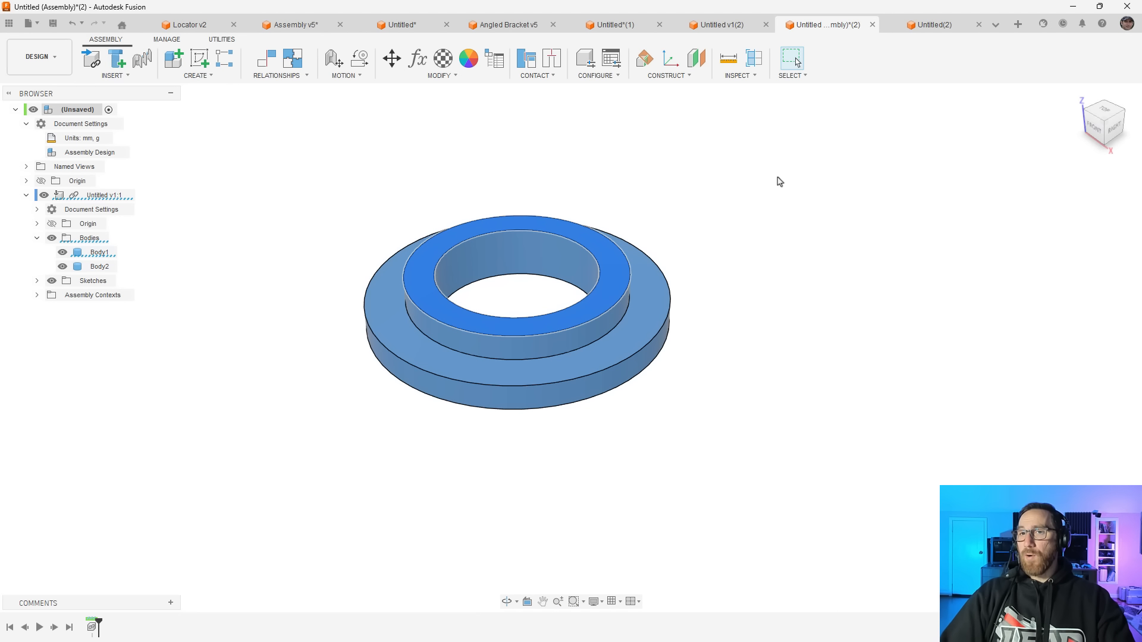
Create a new Assembly Design document with millimetre and gram units
{"action": "left_click", "coordinate": [1016, 25]}
{"action": "left_click", "coordinate": [459, 251]}
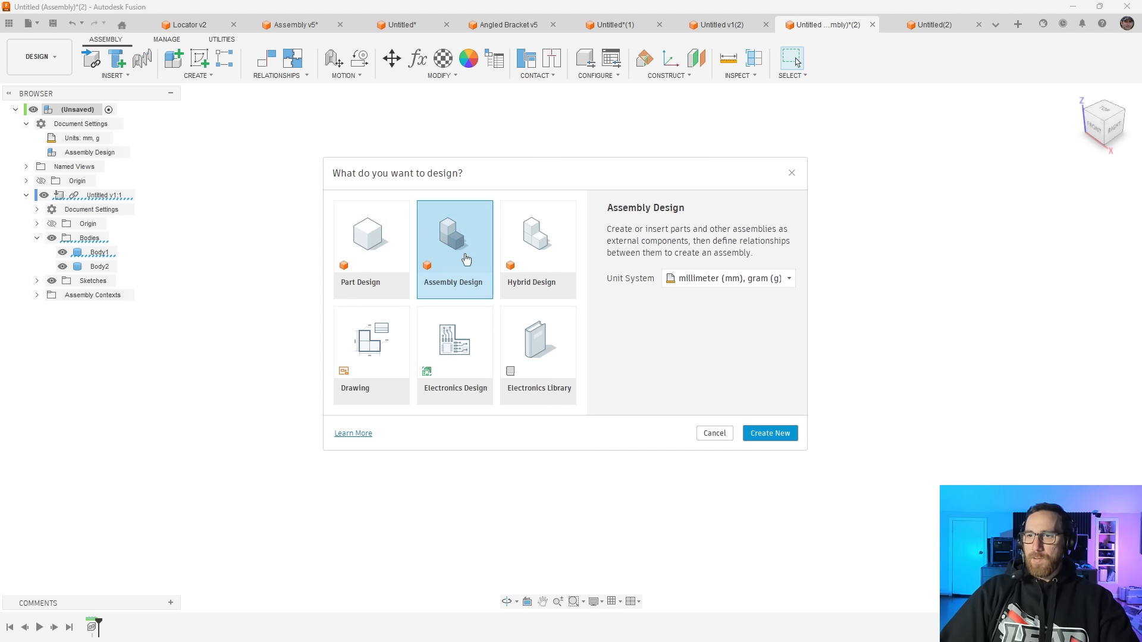
{"action": "left_click", "coordinate": [771, 434]}
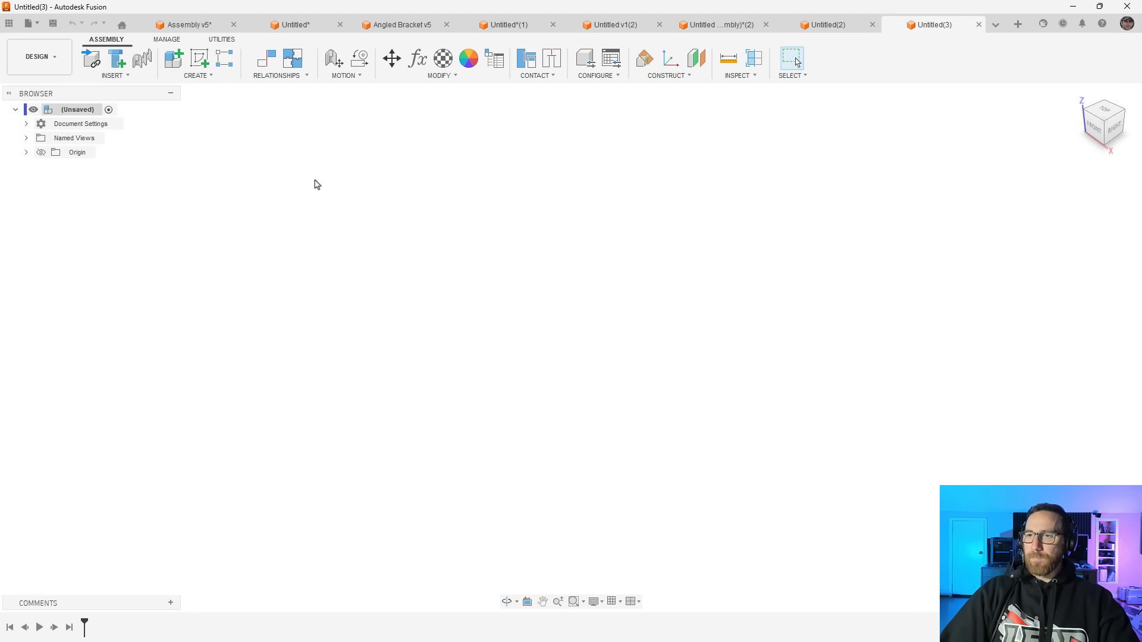
Insert the Locator from the Intent-Driven Design folder at its default position, grounded to the parent
{"action": "left_click", "coordinate": [91, 61]}
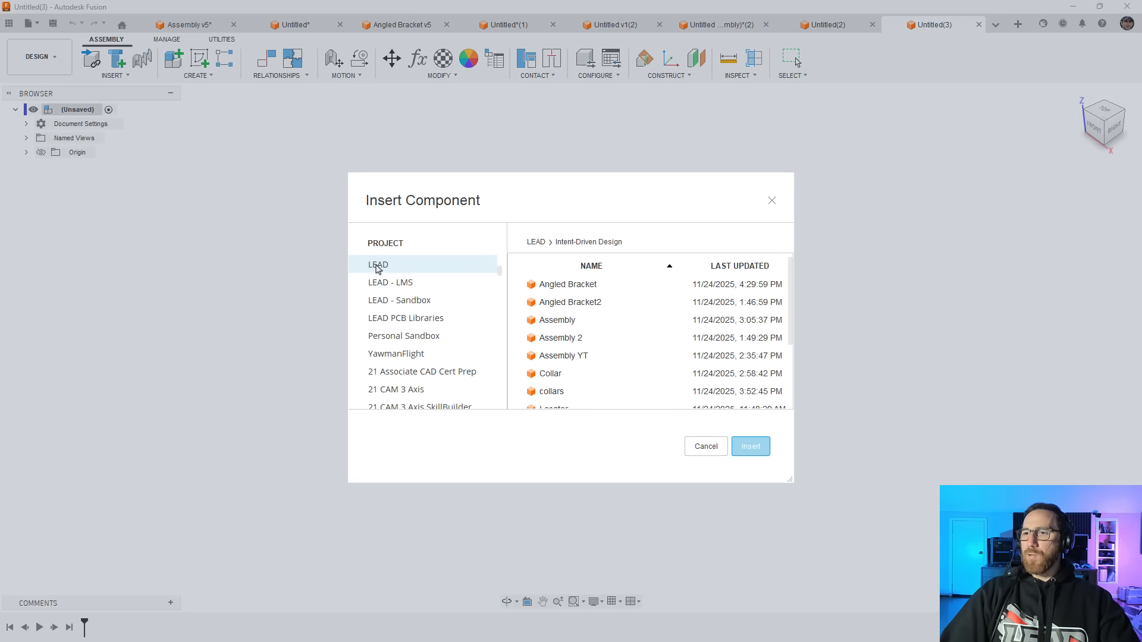
{"action": "scroll", "coordinate": [559, 369], "scroll_direction": "down", "scroll_amount": 2}
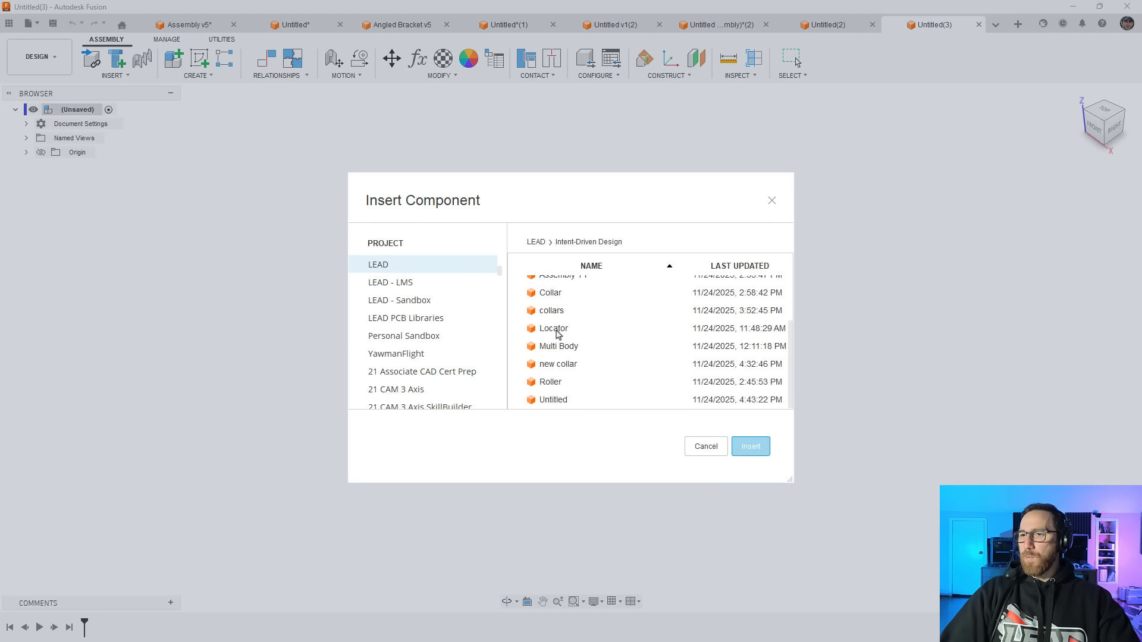
{"action": "left_click", "coordinate": [558, 332]}
{"action": "left_click", "coordinate": [751, 448]}
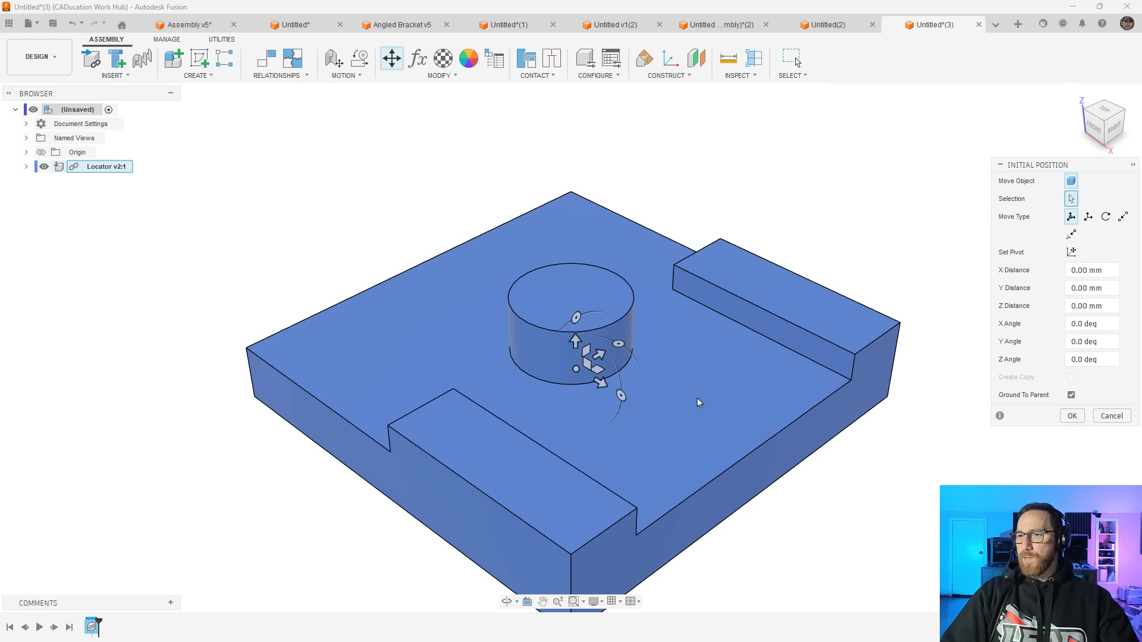
{"action": "left_click", "coordinate": [1072, 416]}
{"action": "scroll", "coordinate": [613, 291], "scroll_direction": "down", "scroll_amount": 5}
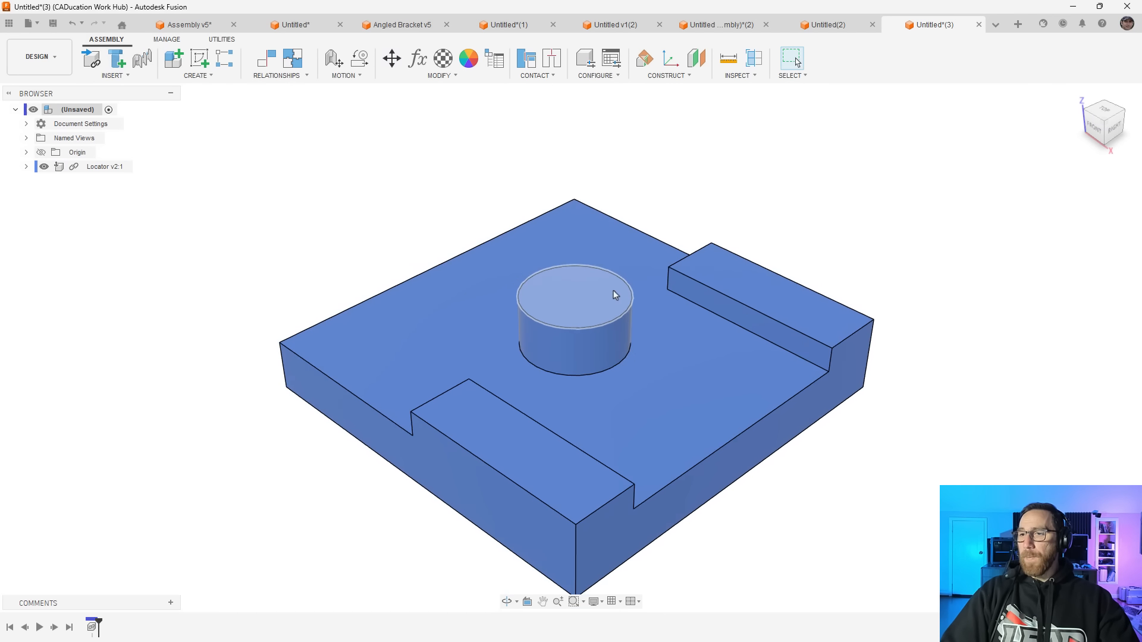
Insert the Angled Bracket component and offset it 90 mm in Y from the locator
{"action": "left_click", "coordinate": [91, 58]}
{"action": "left_click", "coordinate": [577, 289]}
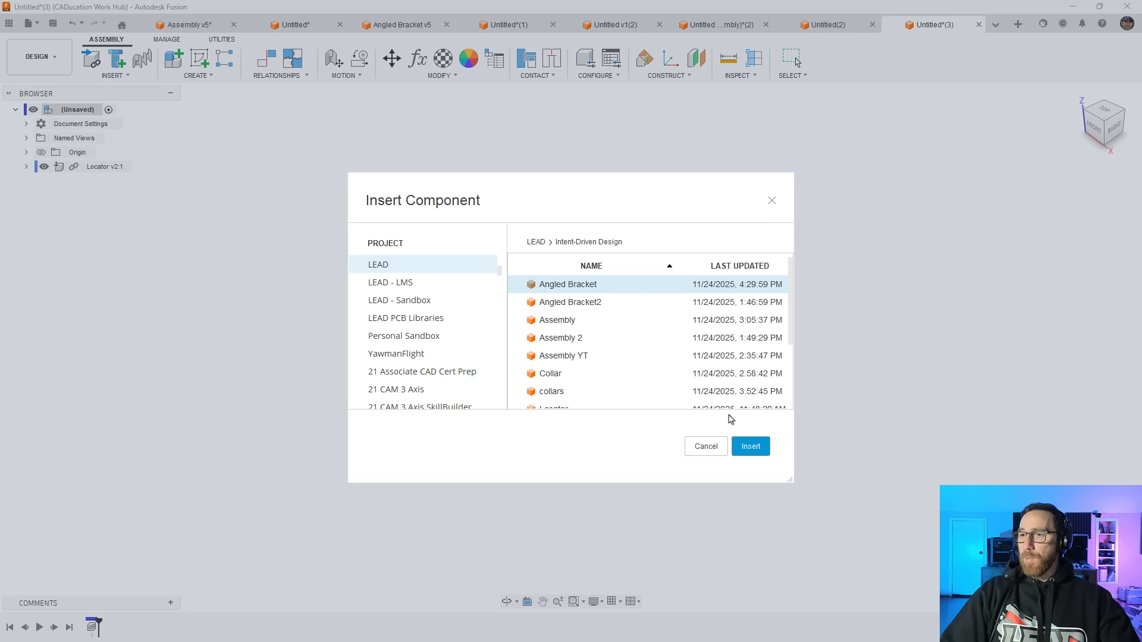
{"action": "left_click", "coordinate": [751, 447]}
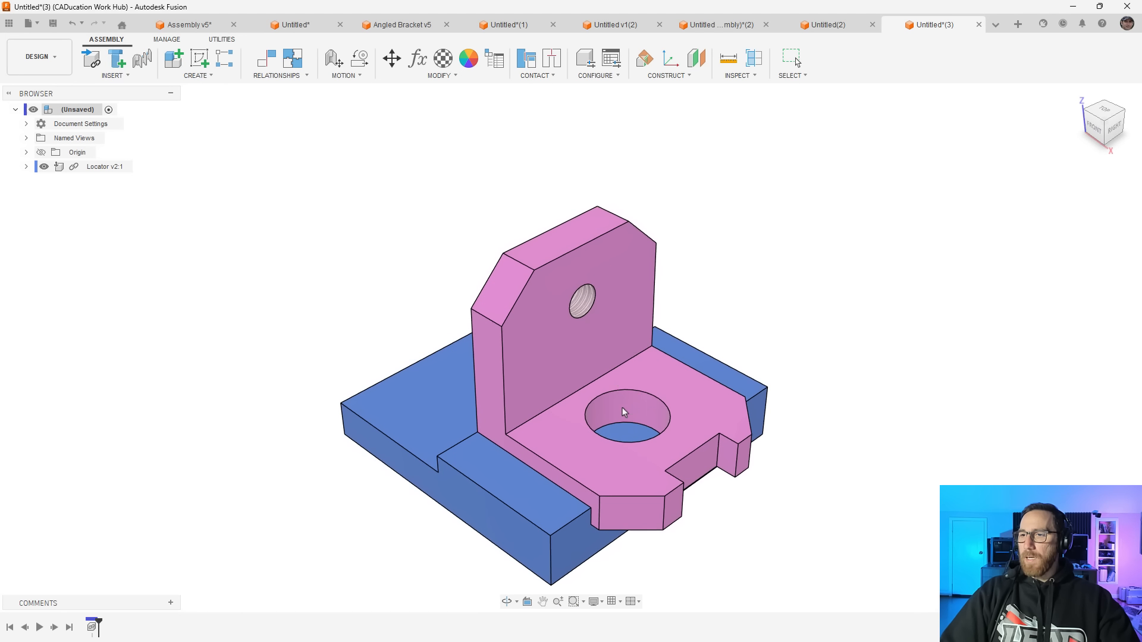
{"action": "left_click_drag", "start_coordinate": [619, 368], "coordinate": [845, 223]}
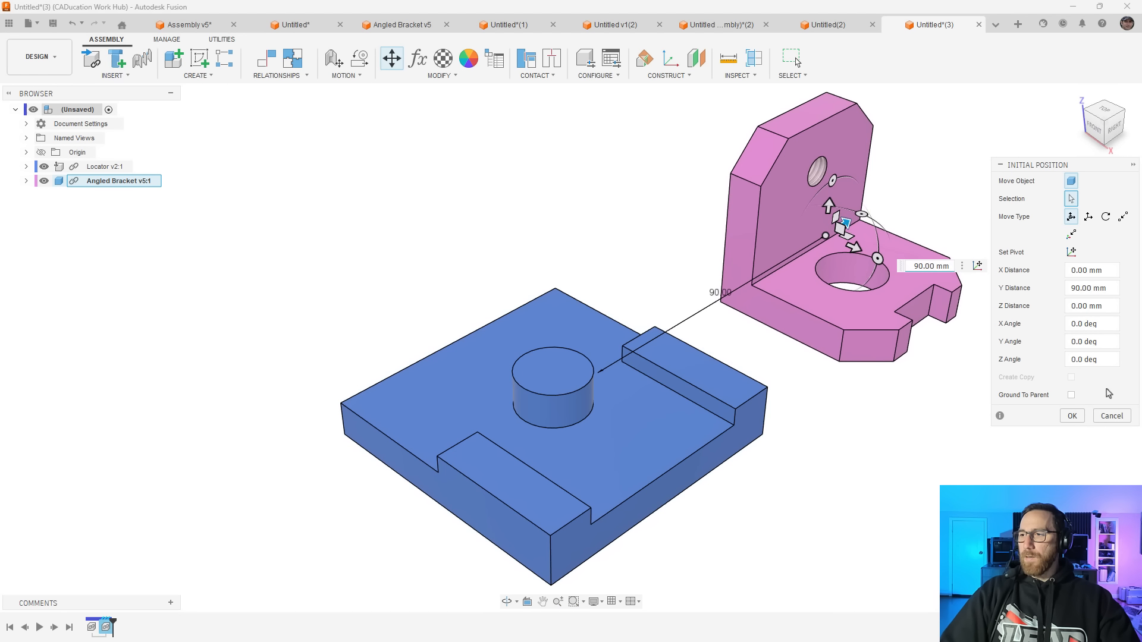
{"action": "left_click", "coordinate": [1072, 416]}
Insert the Roller component and offset it -180 mm in Y, clear of the other parts
{"action": "left_click", "coordinate": [91, 58]}
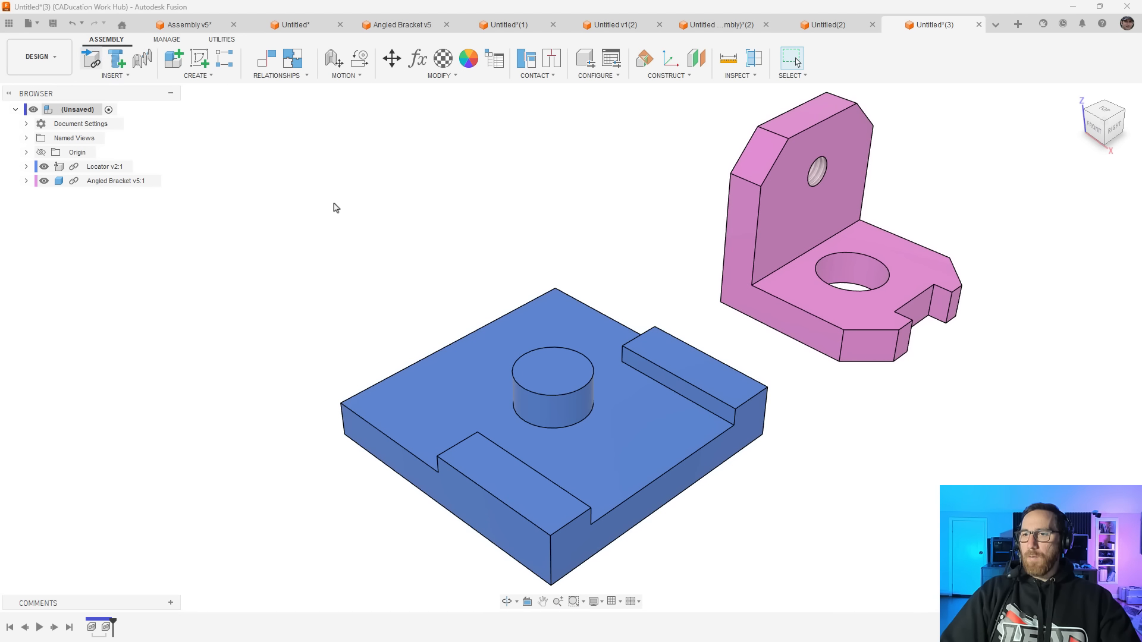
{"action": "scroll", "coordinate": [580, 345], "scroll_direction": "down", "scroll_amount": 3}
{"action": "left_click", "coordinate": [573, 383]}
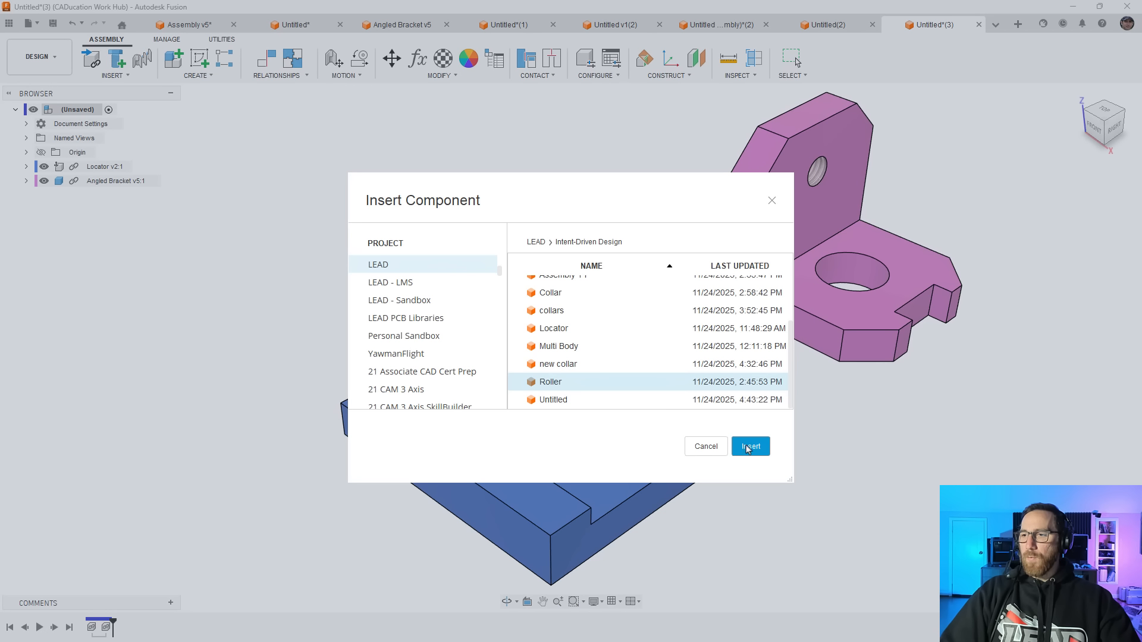
{"action": "left_click", "coordinate": [747, 446]}
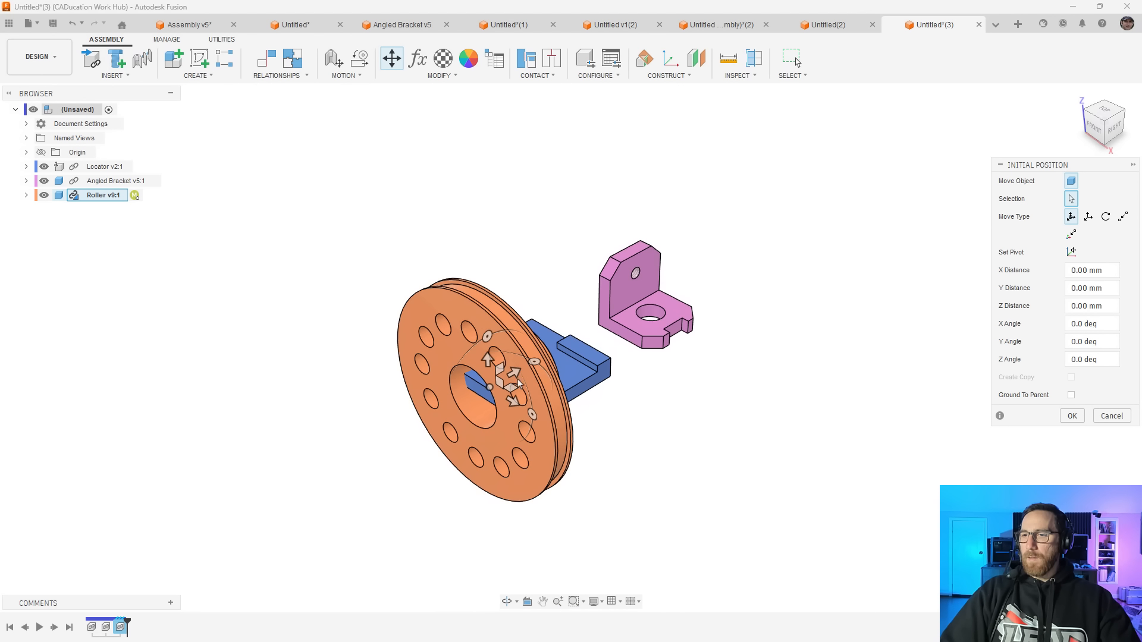
{"action": "left_click_drag", "start_coordinate": [532, 361], "coordinate": [387, 265]}
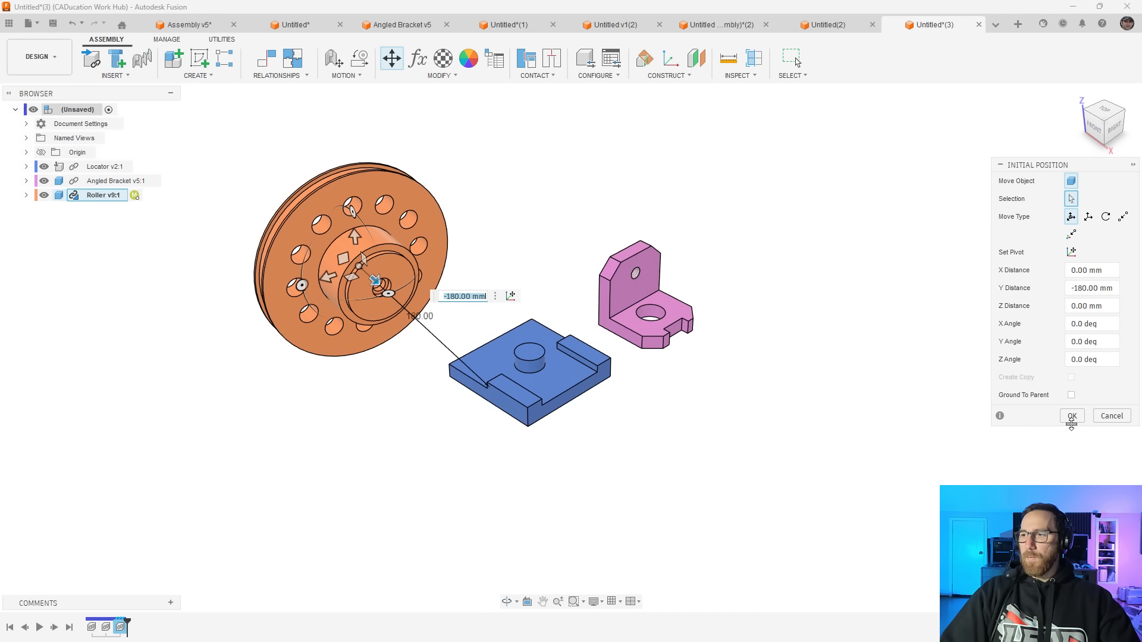
{"action": "left_click", "coordinate": [1073, 416]}
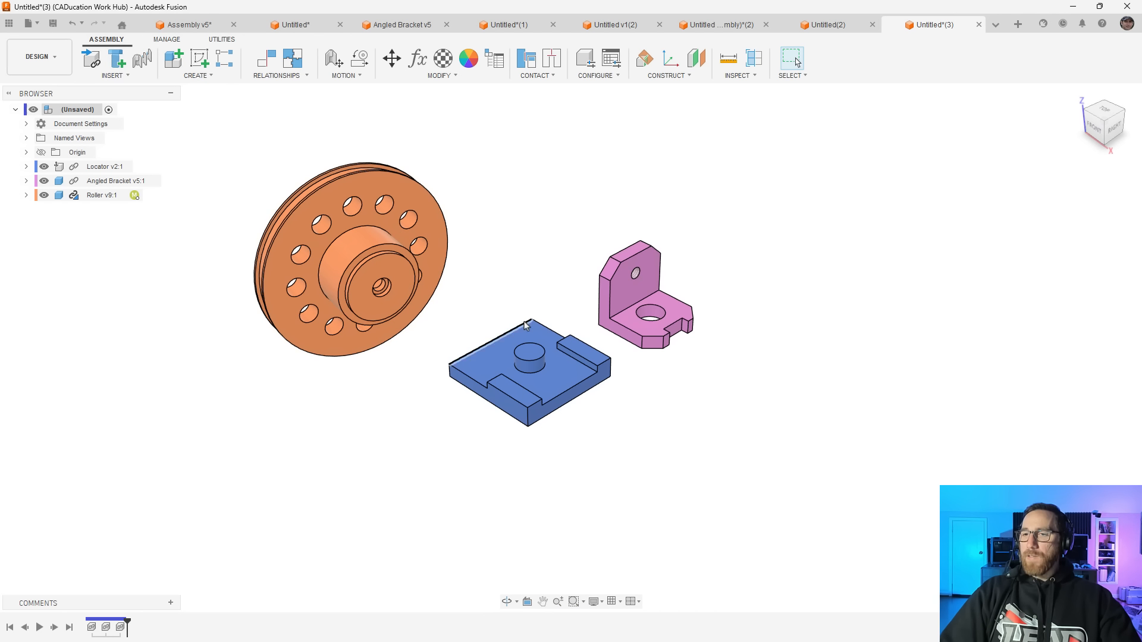
{"action": "scroll", "coordinate": [547, 360], "scroll_direction": "up", "scroll_amount": 1}
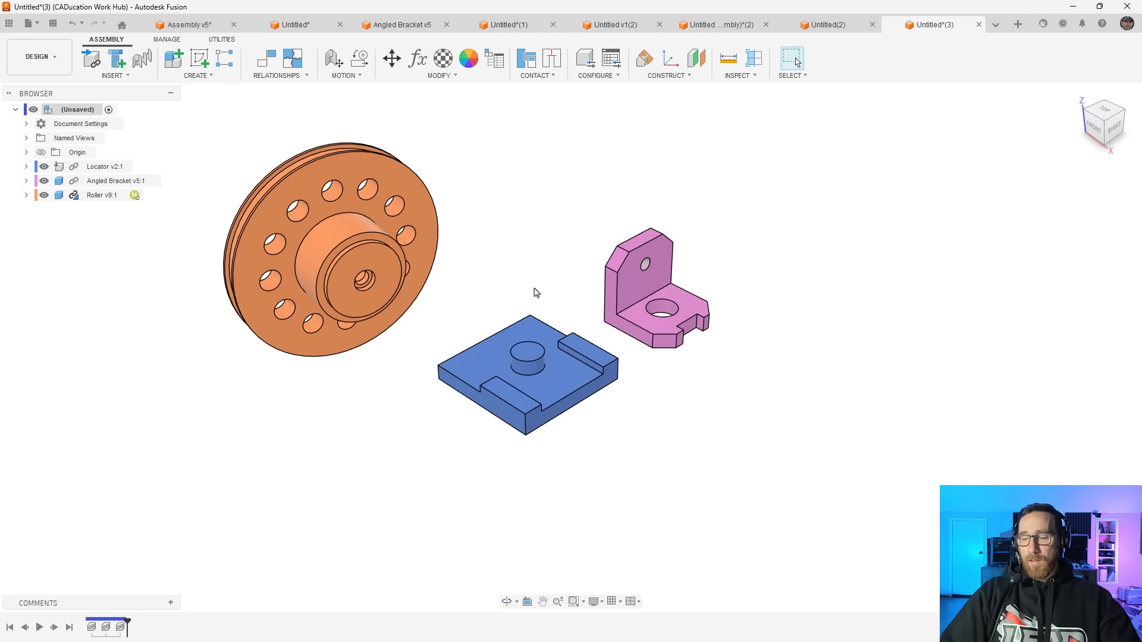
Review the relationship commands and examine which faces of the angled bracket and locator would mate
{"action": "left_click", "coordinate": [279, 76]}
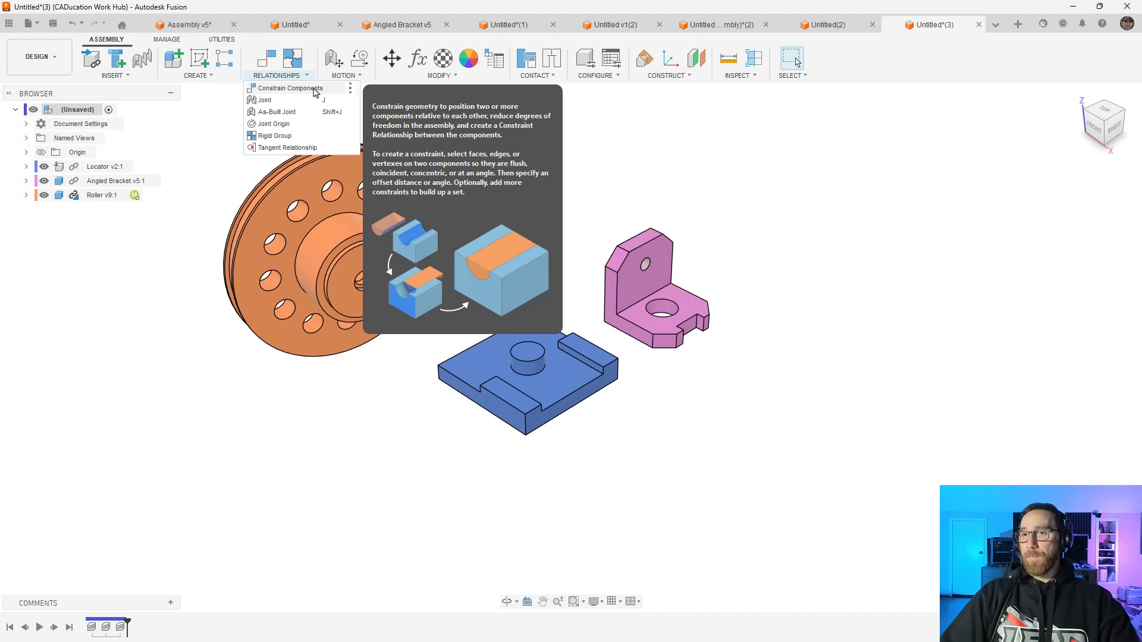
{"action": "left_click", "coordinate": [314, 89]}
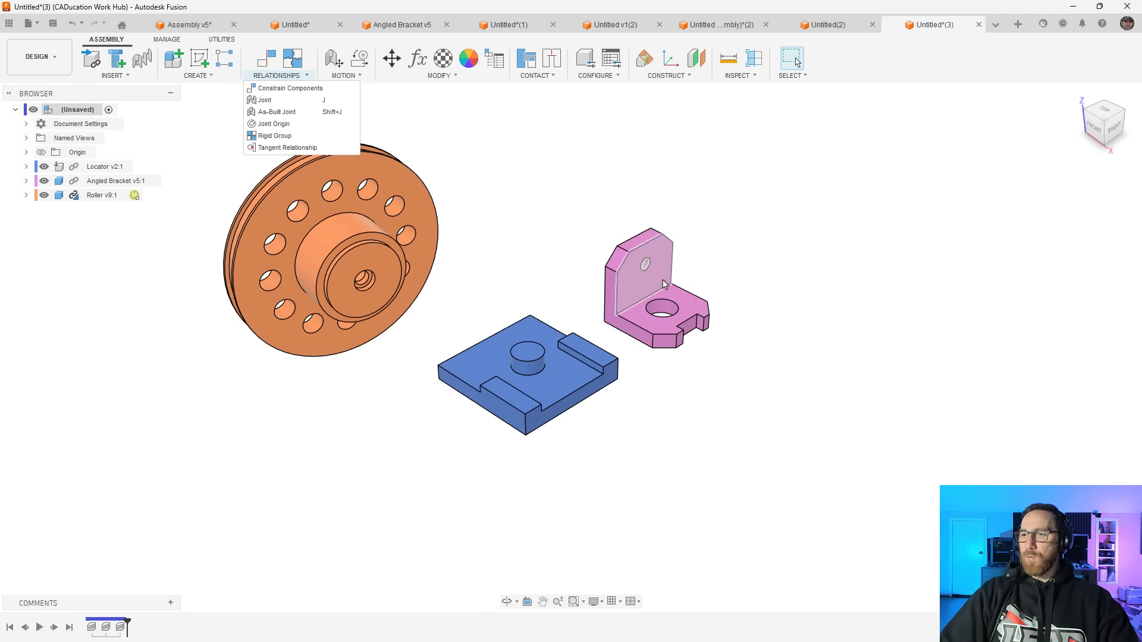
{"action": "left_click", "coordinate": [644, 280]}
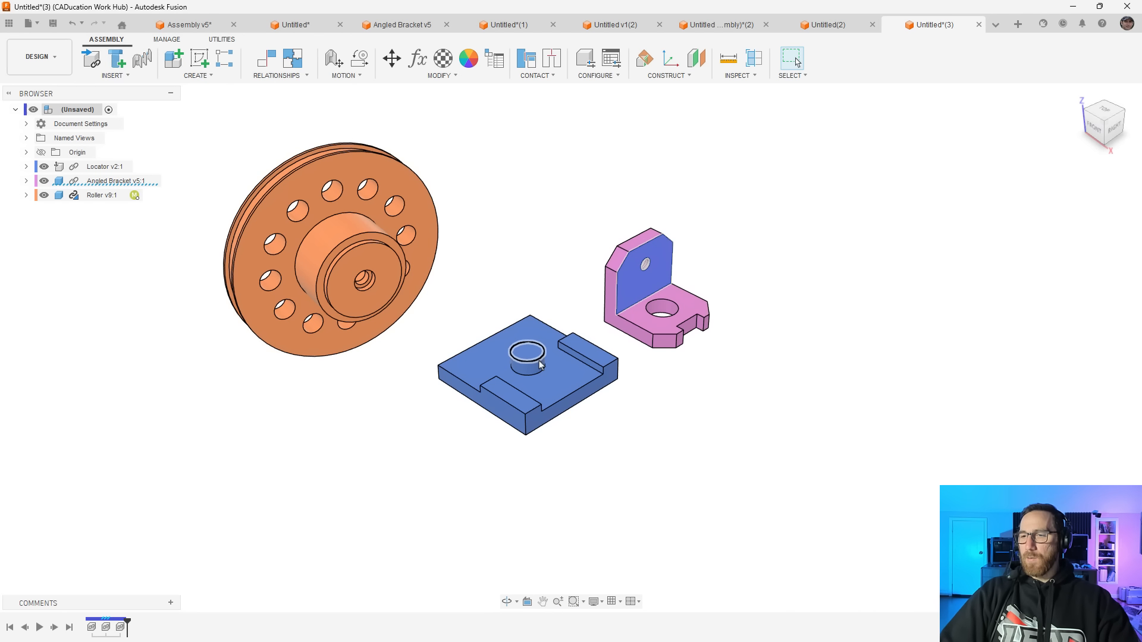
{"action": "left_click", "coordinate": [671, 308]}
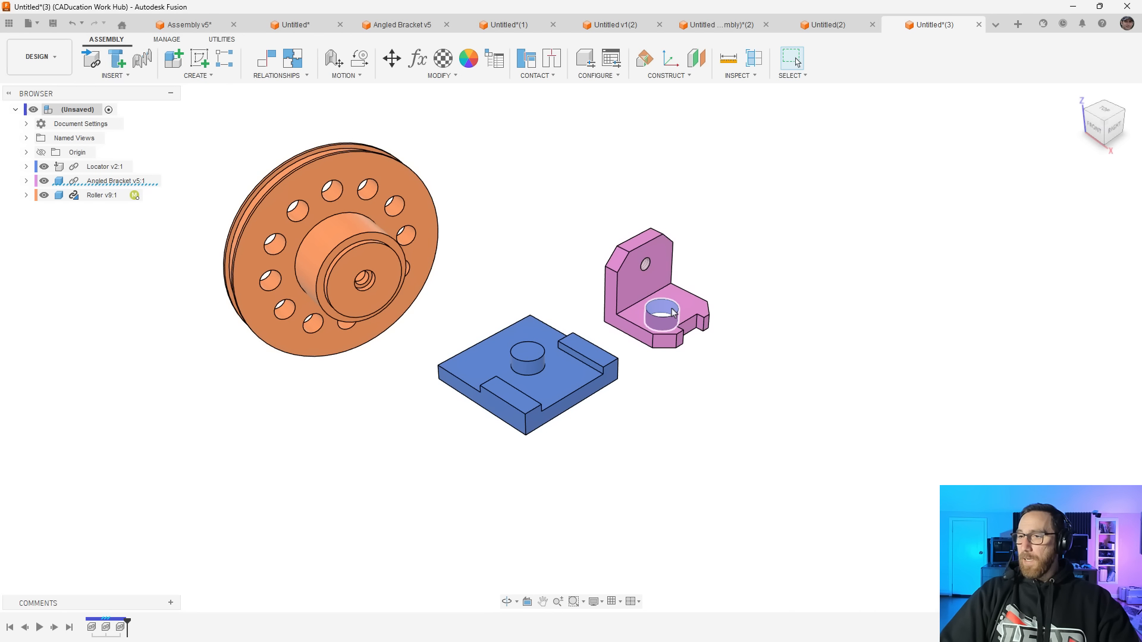
{"action": "left_click", "coordinate": [535, 368]}
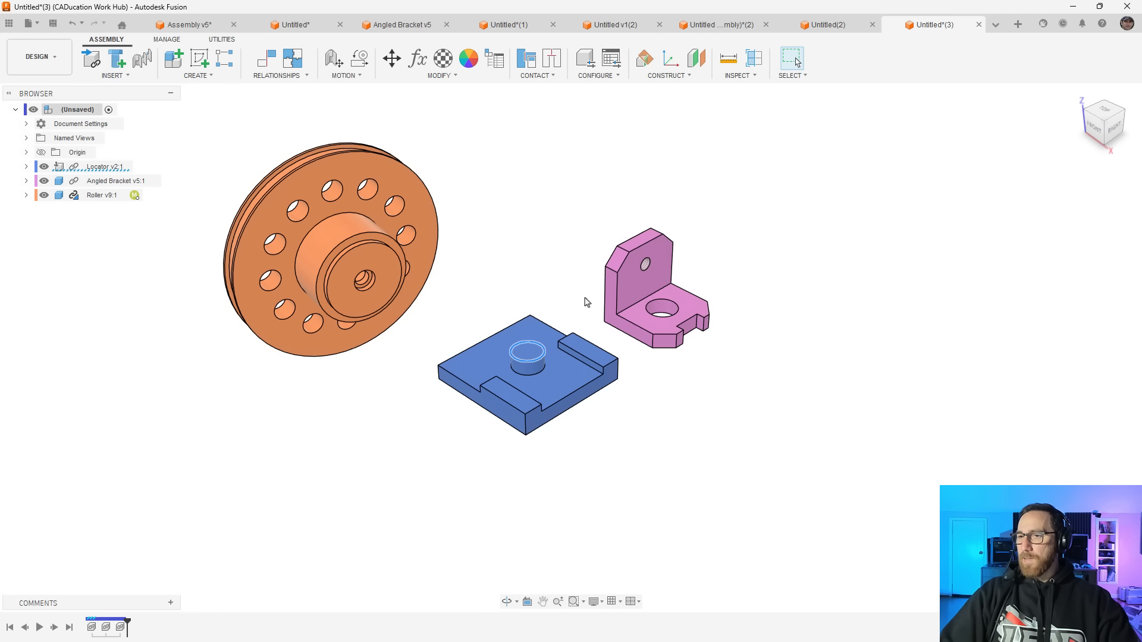
{"action": "left_click", "coordinate": [563, 376]}
{"action": "key", "text": "Escape"}
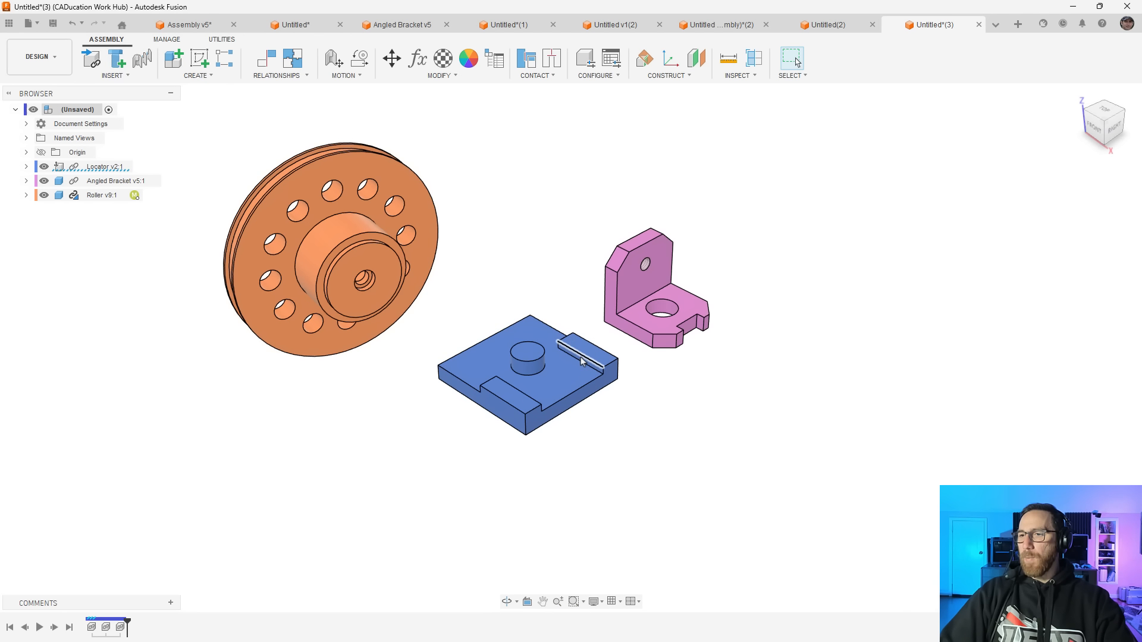
Start a component constraint mating the bracket's large hole with the locator's cylindrical boss at 0 mm offset
{"action": "left_click", "coordinate": [279, 76]}
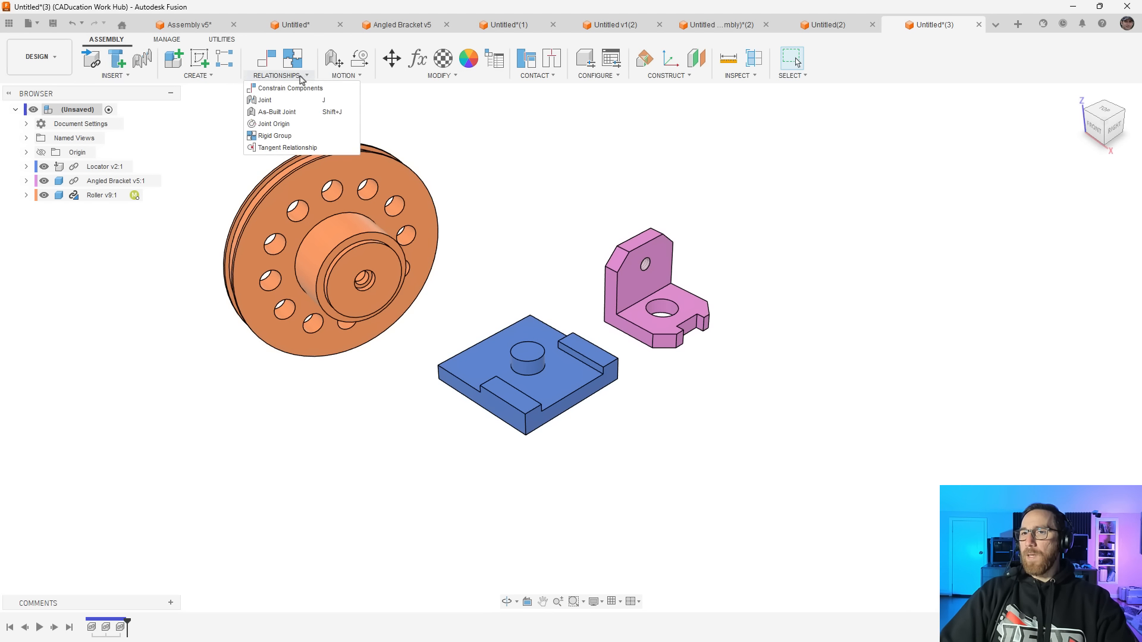
{"action": "left_click", "coordinate": [298, 89]}
{"action": "scroll", "coordinate": [662, 309], "scroll_direction": "up", "scroll_amount": 3}
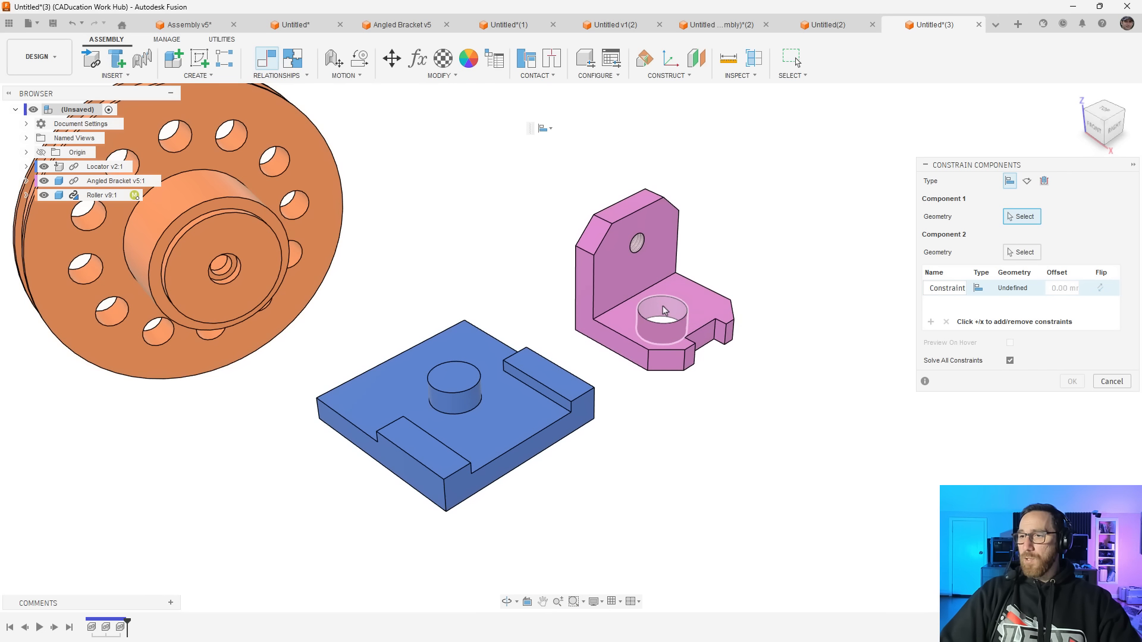
{"action": "left_click", "coordinate": [656, 319]}
{"action": "left_click", "coordinate": [455, 406]}
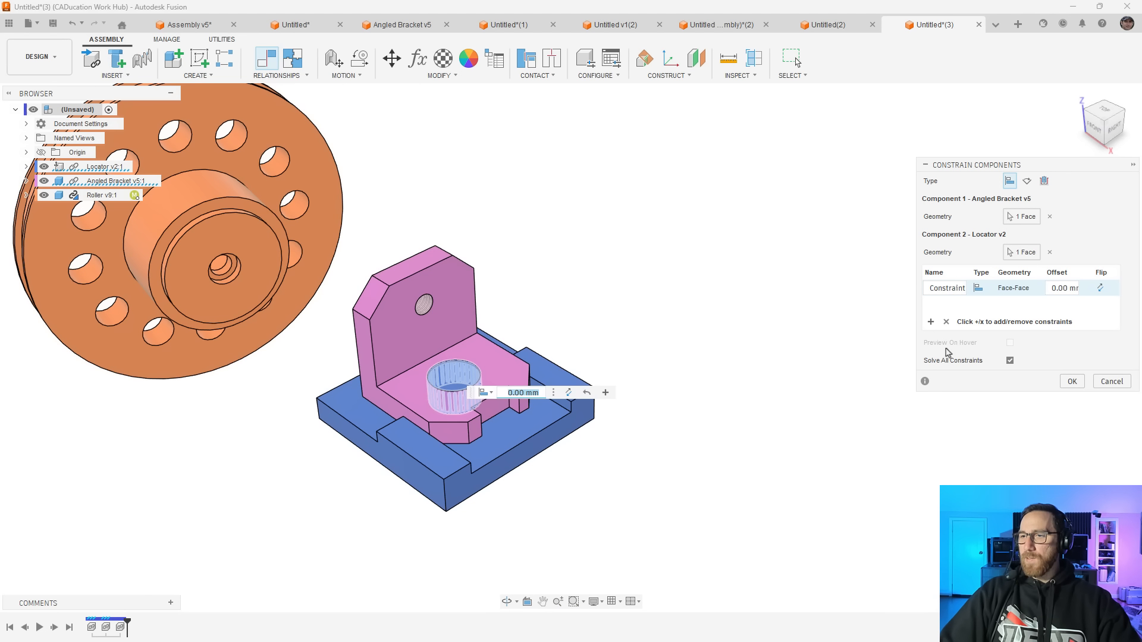
Add a second constraint mating the bracket's underside to the locator's recessed top face at 0 mm offset
{"action": "left_click", "coordinate": [932, 323]}
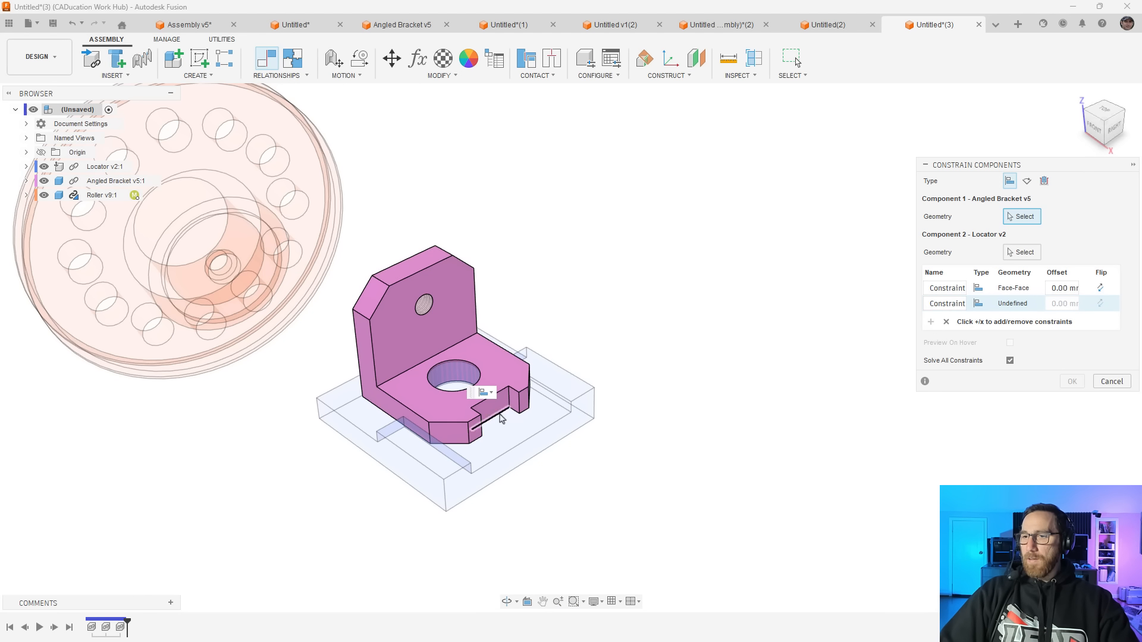
{"action": "left_click_drag", "start_coordinate": [492, 447], "coordinate": [490, 386], "text": "shift"}
{"action": "left_click", "coordinate": [473, 275]}
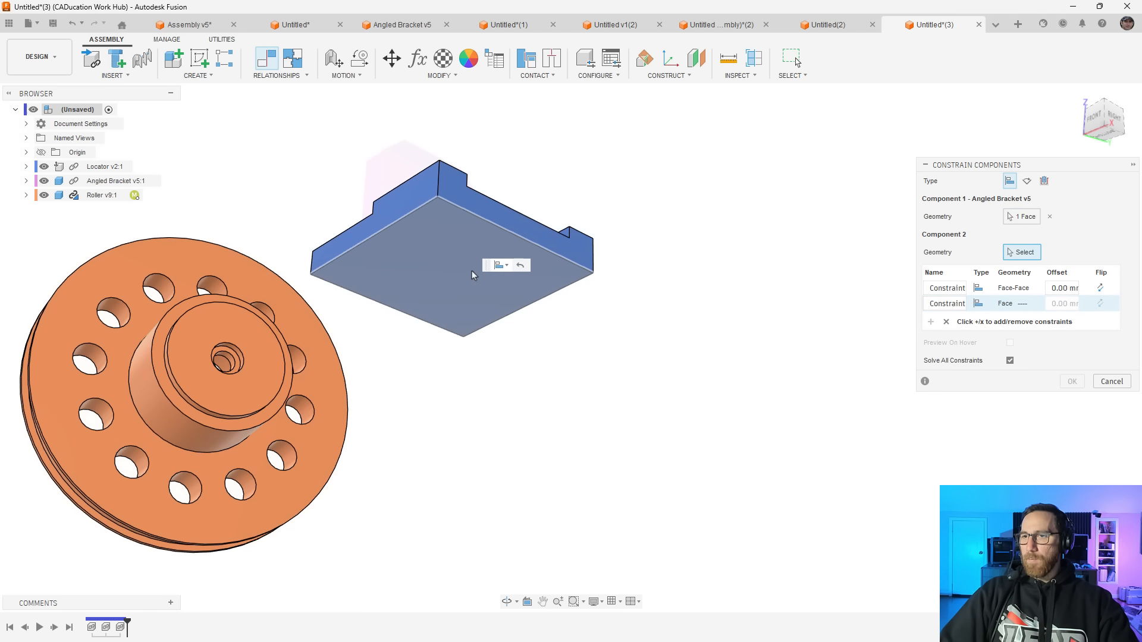
{"action": "middle_click_drag", "start_coordinate": [476, 263], "coordinate": [512, 262], "text": "shift"}
{"action": "left_click", "coordinate": [540, 260]}
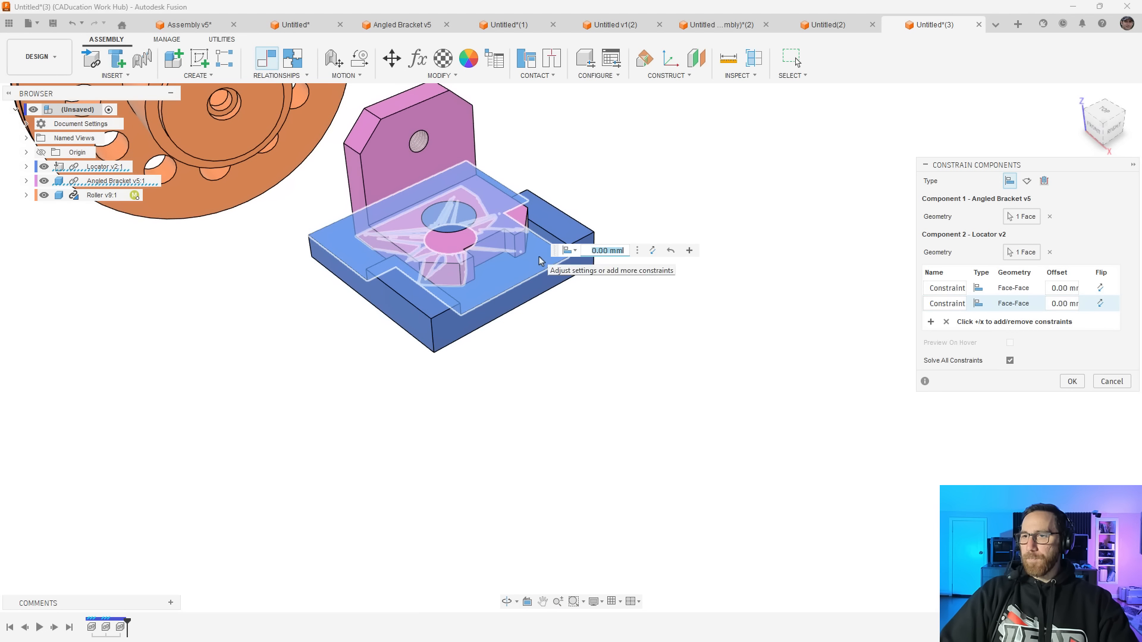
Add a third constraint between the bracket's side face and the inner face of the locator's raised rail at 0 mm offset, completing the set
{"action": "left_click", "coordinate": [931, 322]}
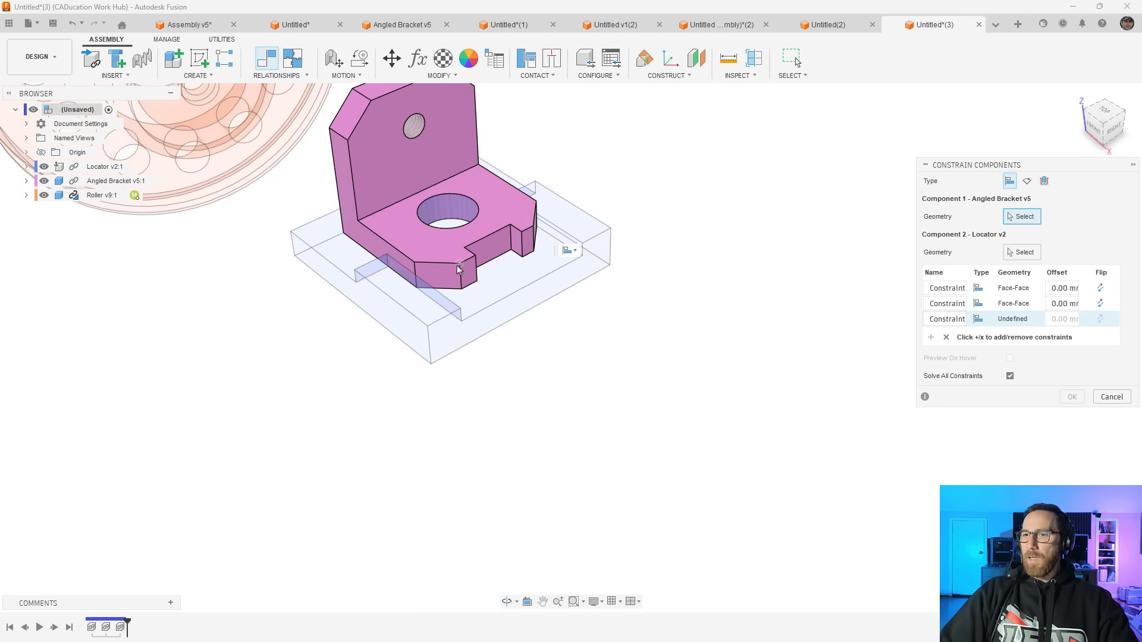
{"action": "scroll", "coordinate": [377, 250], "scroll_direction": "up", "scroll_amount": 4}
{"action": "left_click", "coordinate": [372, 253]}
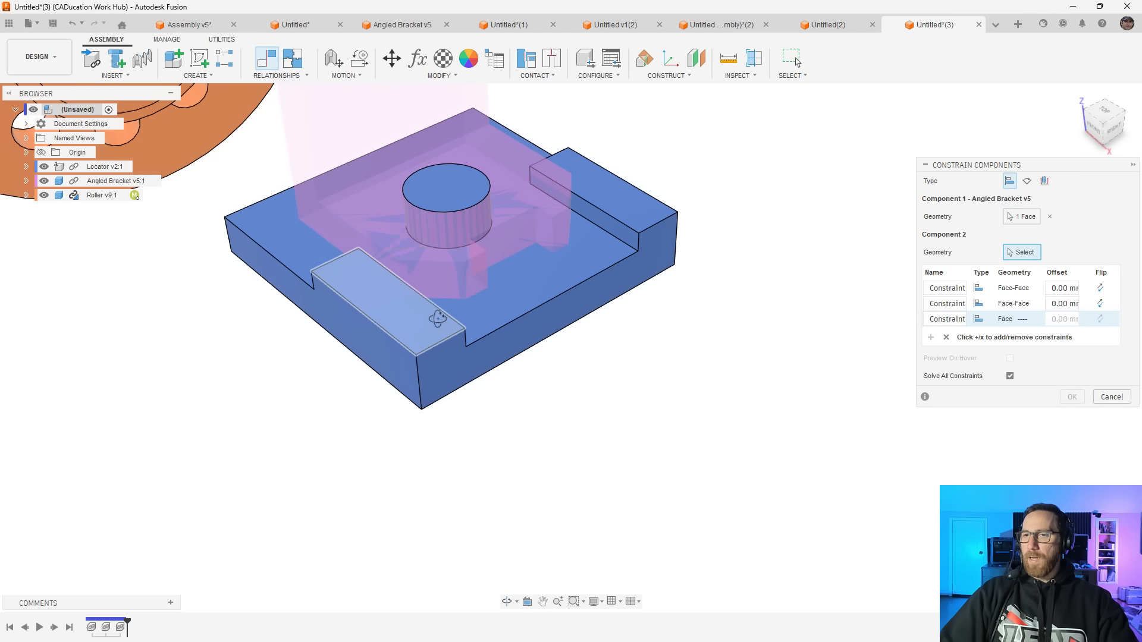
{"action": "middle_click_drag", "start_coordinate": [436, 319], "coordinate": [364, 313], "text": "shift"}
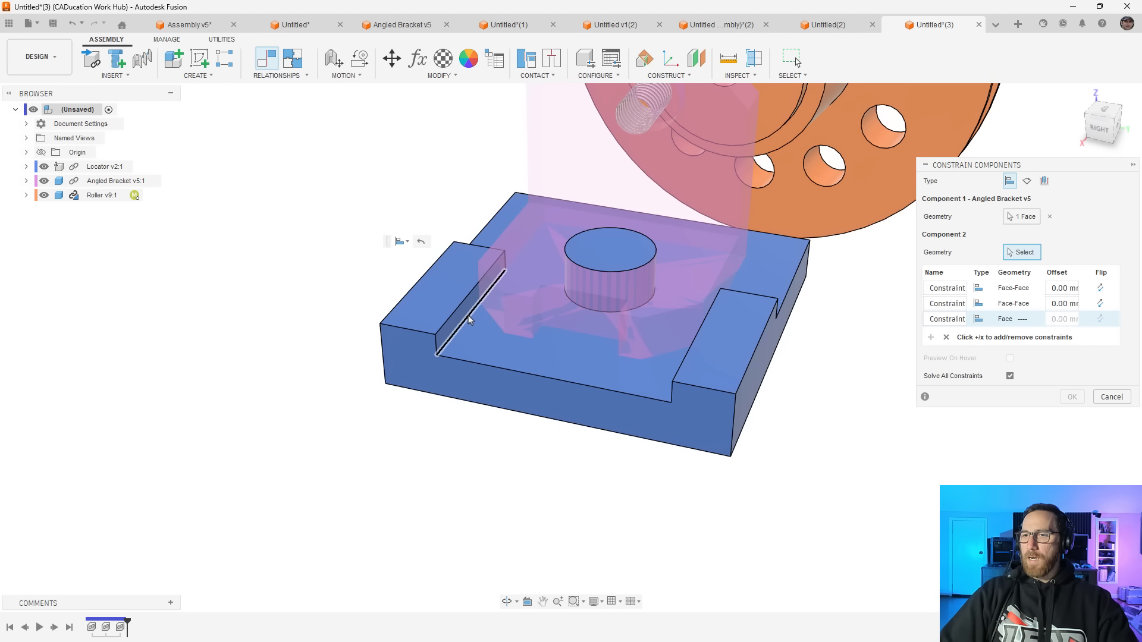
{"action": "left_click", "coordinate": [470, 316]}
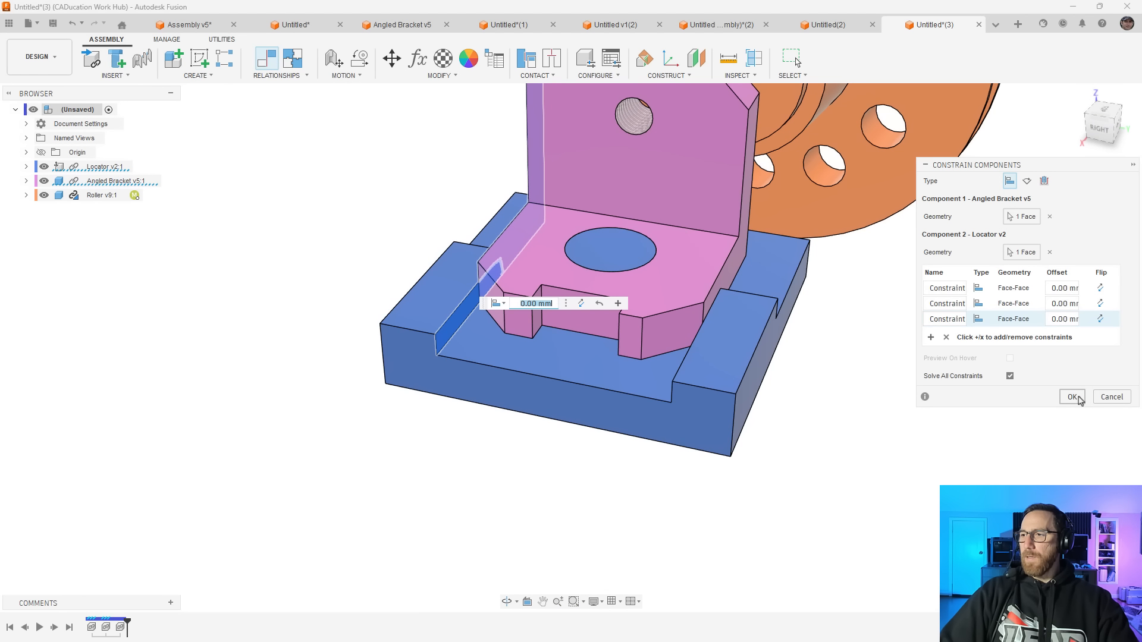
{"action": "left_click", "coordinate": [1071, 397]}
Edit the locator's initial position, rotating it 35 degrees about the Y axis
{"action": "scroll", "coordinate": [576, 429], "scroll_direction": "down", "scroll_amount": 3}
{"action": "middle_click_drag", "start_coordinate": [576, 429], "coordinate": [752, 408], "text": "shift"}
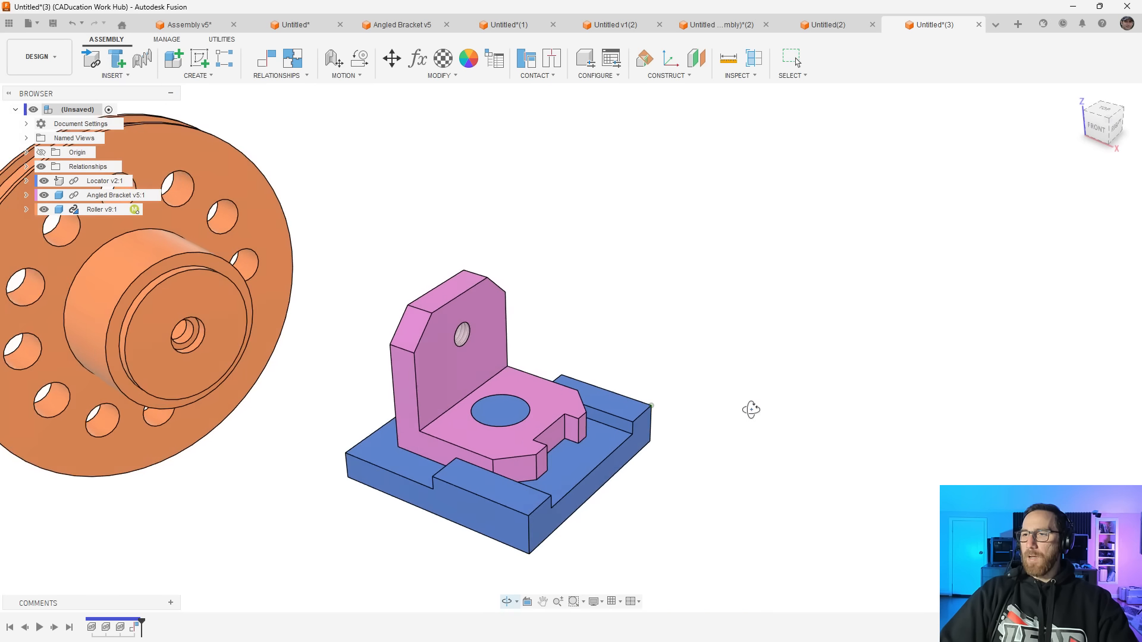
{"action": "middle_click_drag", "start_coordinate": [619, 437], "coordinate": [593, 276], "text": "shift"}
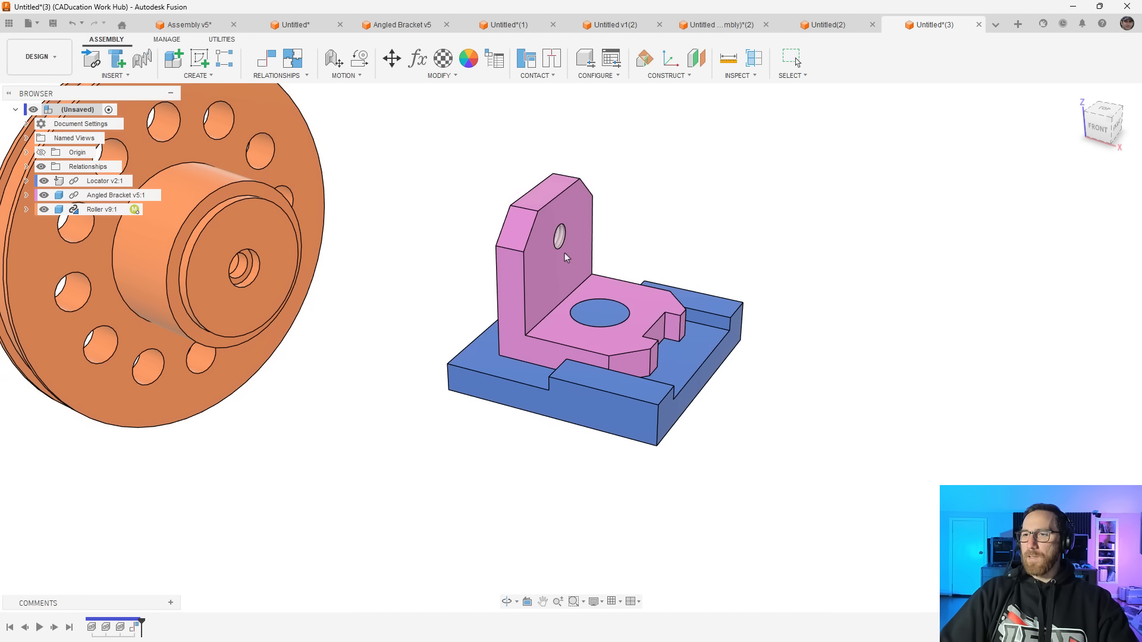
{"action": "right_click", "coordinate": [96, 181]}
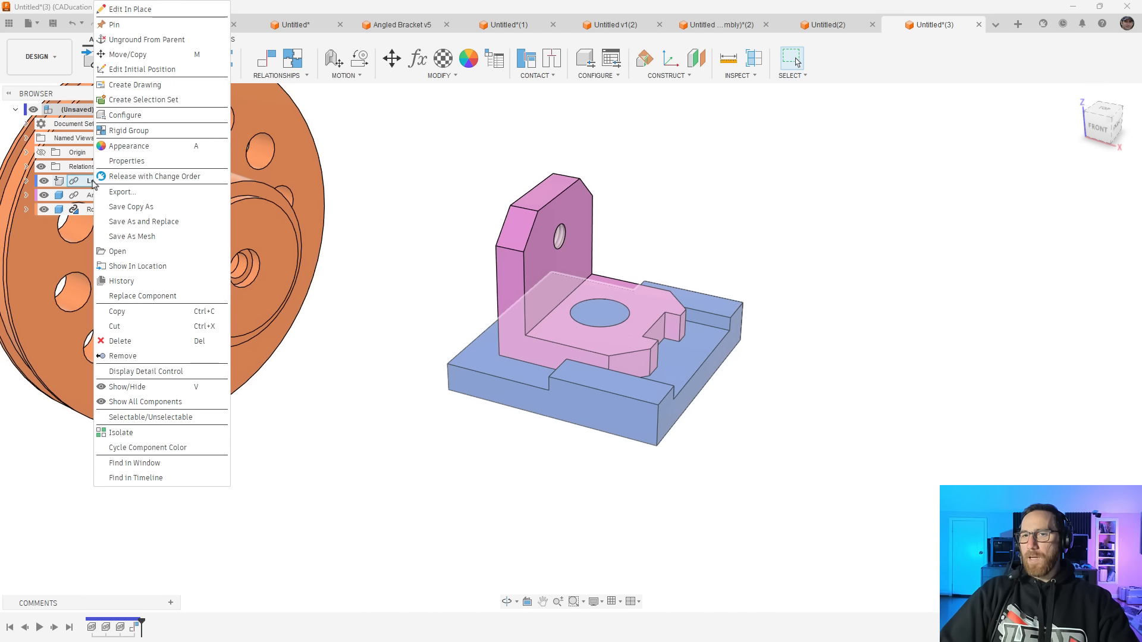
{"action": "left_click", "coordinate": [141, 70]}
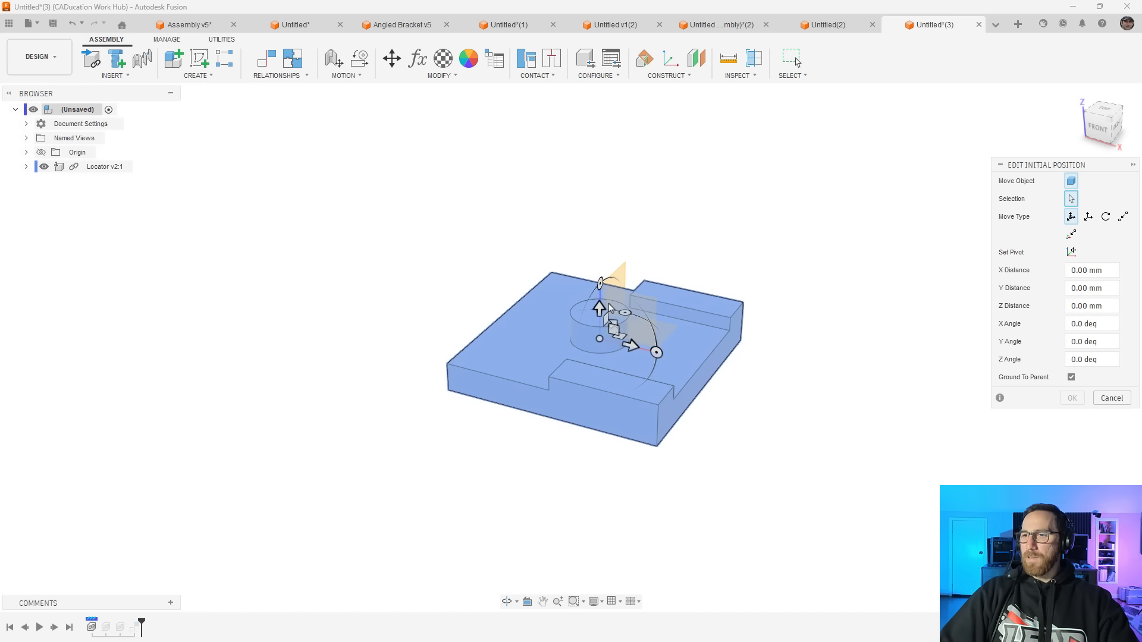
{"action": "left_click", "coordinate": [657, 354]}
{"action": "left_click_drag", "start_coordinate": [658, 354], "coordinate": [645, 380]}
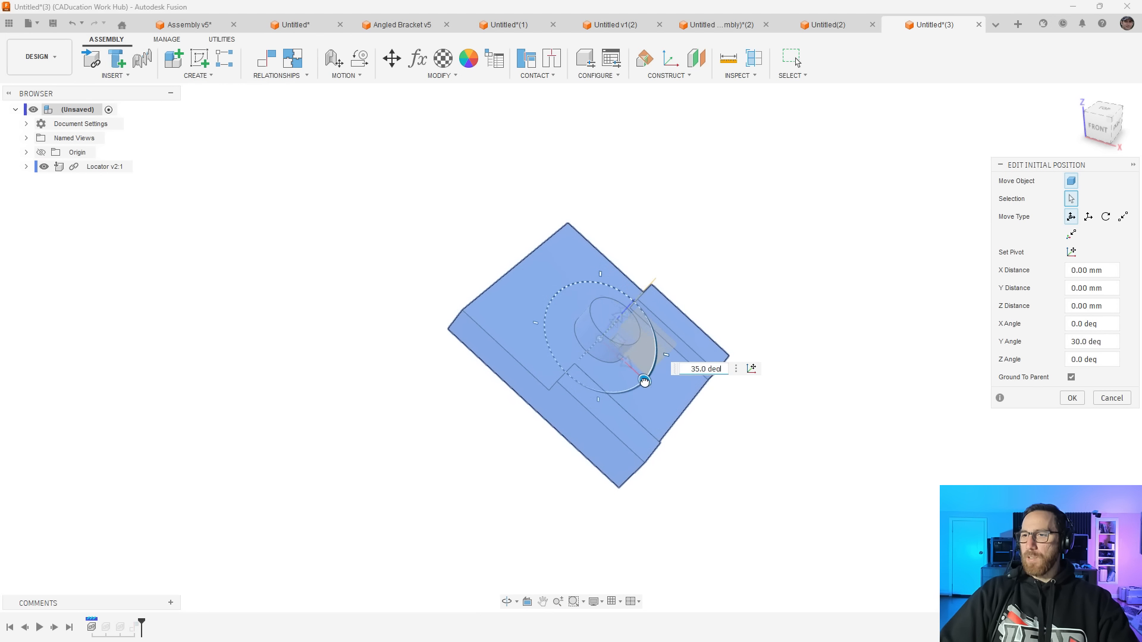
{"action": "left_click", "coordinate": [1073, 401]}
Start a joint snapping the small central hole in the roller's hub recess to the threaded hole on the angled bracket's boss
{"action": "middle_click_drag", "start_coordinate": [631, 441], "coordinate": [645, 471], "text": "shift"}
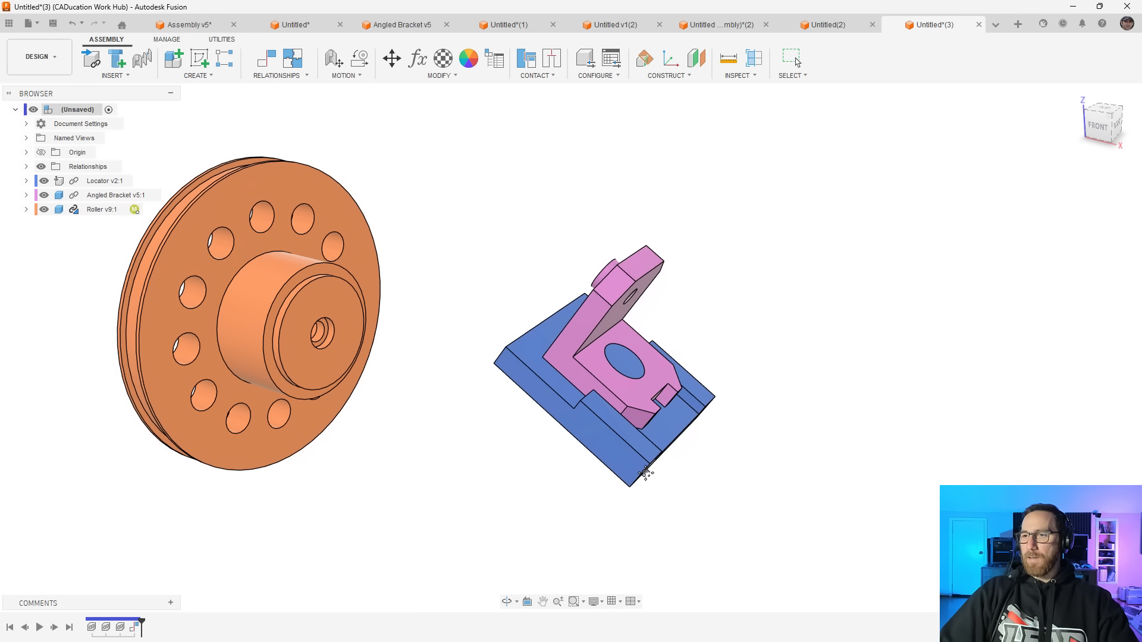
{"action": "left_click", "coordinate": [277, 75]}
{"action": "left_click", "coordinate": [265, 100]}
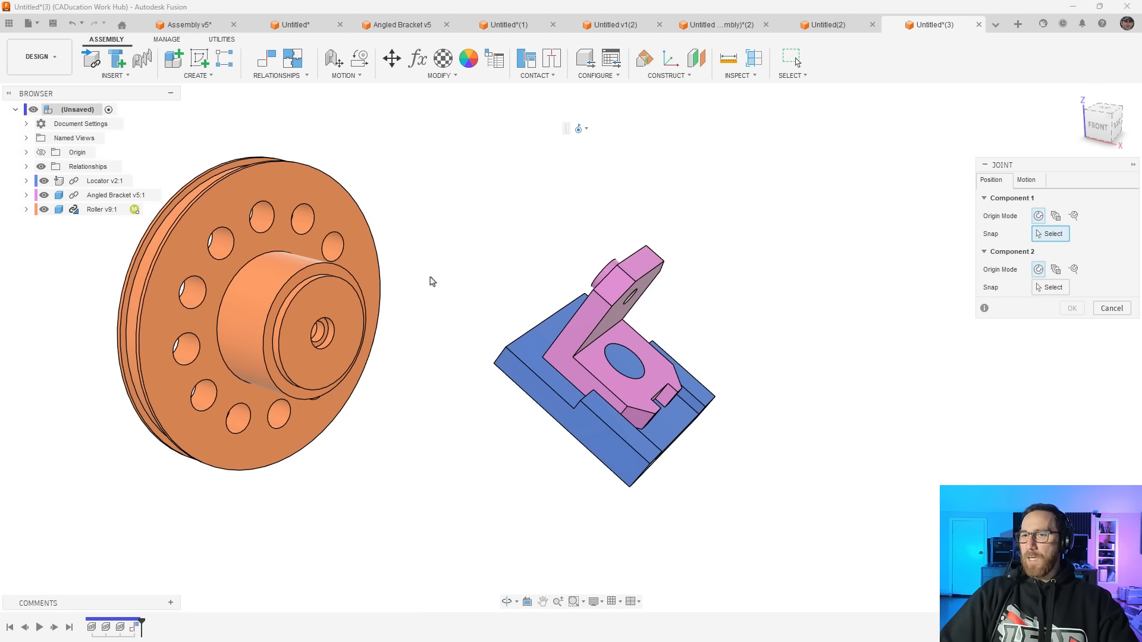
{"action": "scroll", "coordinate": [333, 344], "scroll_direction": "up", "scroll_amount": 5}
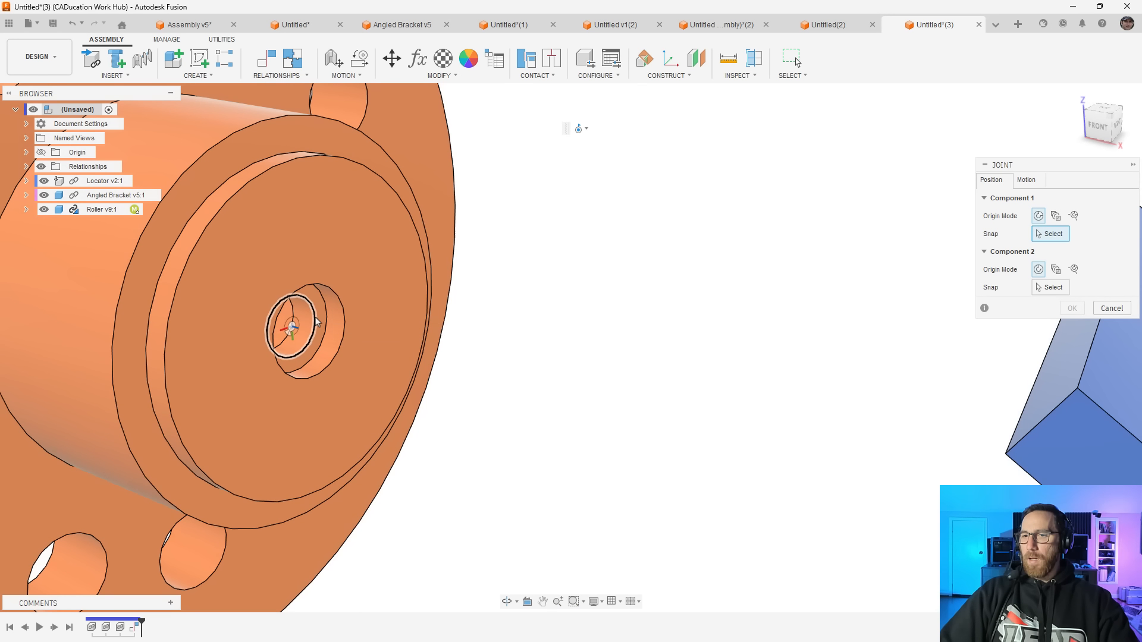
{"action": "left_click", "coordinate": [284, 343]}
{"action": "scroll", "coordinate": [284, 344], "scroll_direction": "down", "scroll_amount": 6}
{"action": "middle_click_drag", "start_coordinate": [285, 342], "coordinate": [570, 265], "text": "shift"}
{"action": "scroll", "coordinate": [551, 225], "scroll_direction": "up", "scroll_amount": 5}
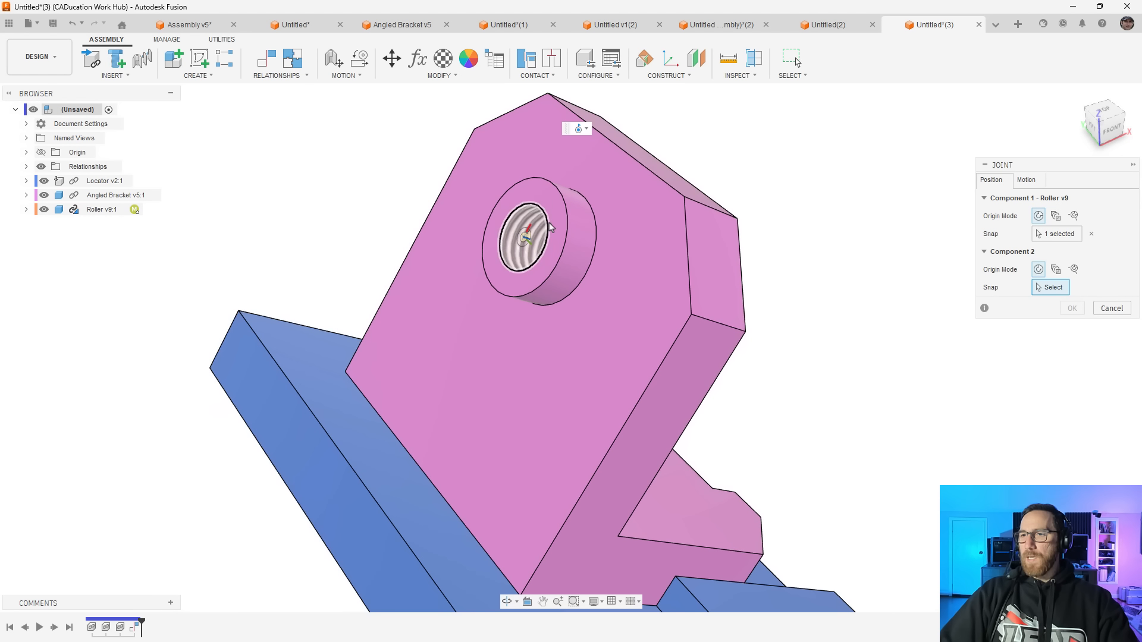
{"action": "left_click", "coordinate": [547, 230]}
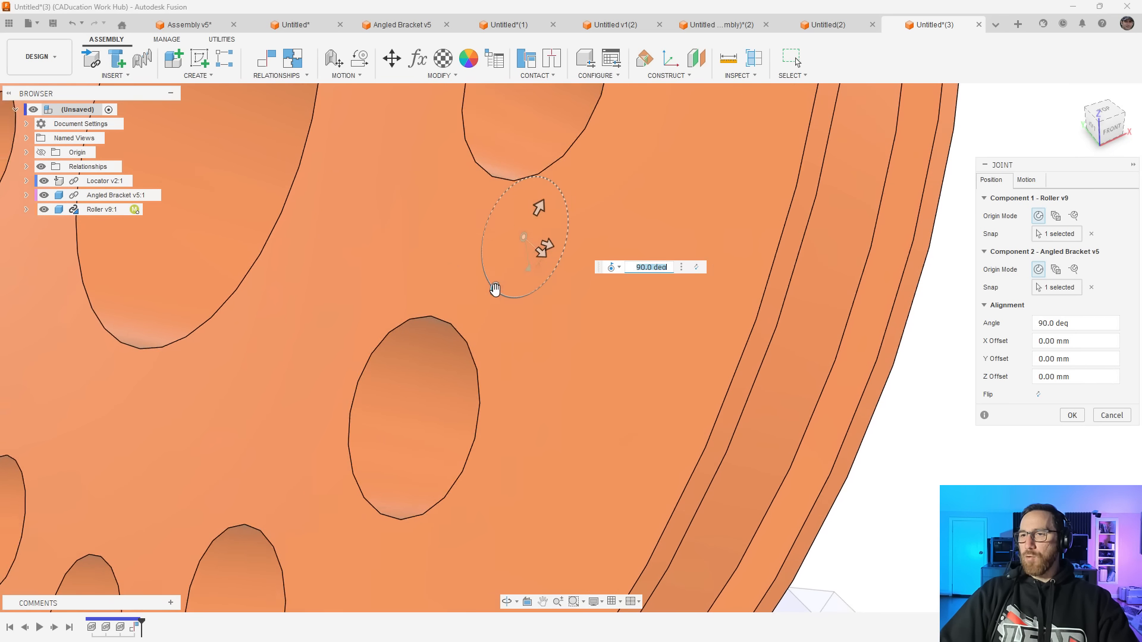
Try Cylindrical as the joint's motion type, return it to Revolute, and accept the joint
{"action": "scroll", "coordinate": [496, 294], "scroll_direction": "down", "scroll_amount": 3}
{"action": "scroll", "coordinate": [470, 331], "scroll_direction": "down", "scroll_amount": 3}
{"action": "middle_click_drag", "start_coordinate": [483, 364], "coordinate": [399, 385], "text": "shift"}
{"action": "left_click", "coordinate": [1026, 180]}
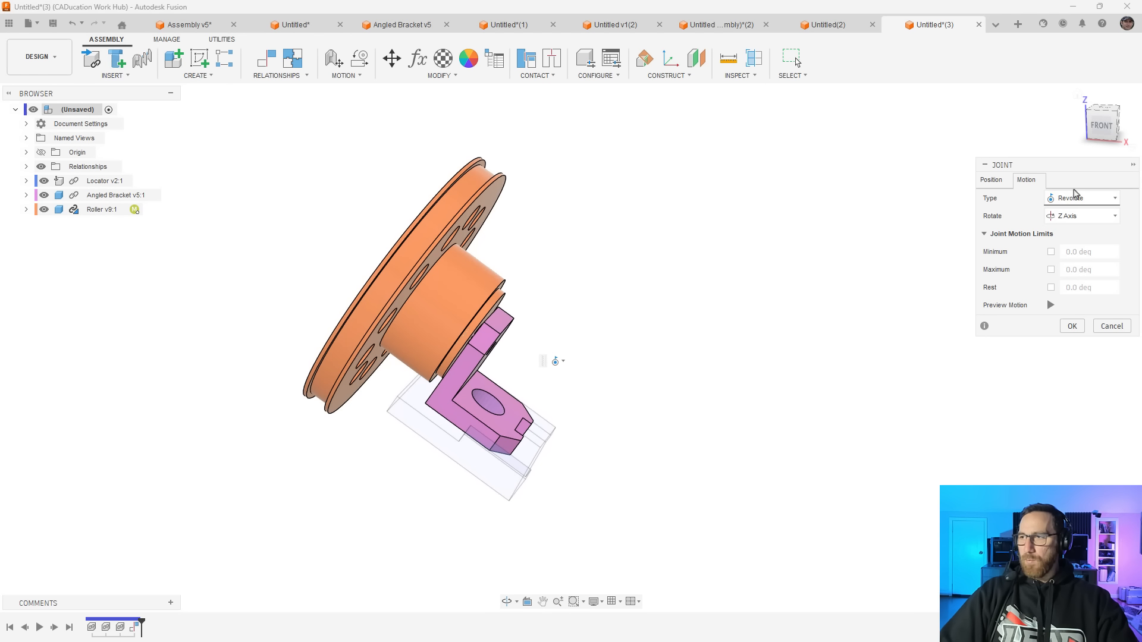
{"action": "left_click", "coordinate": [1095, 202]}
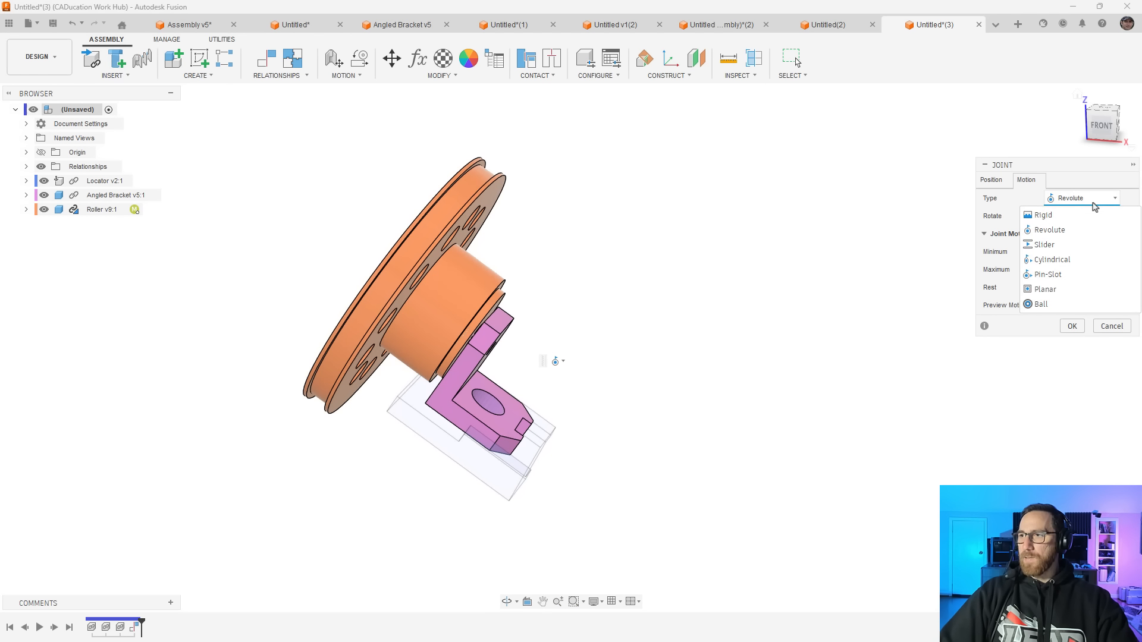
{"action": "left_click", "coordinate": [1057, 263]}
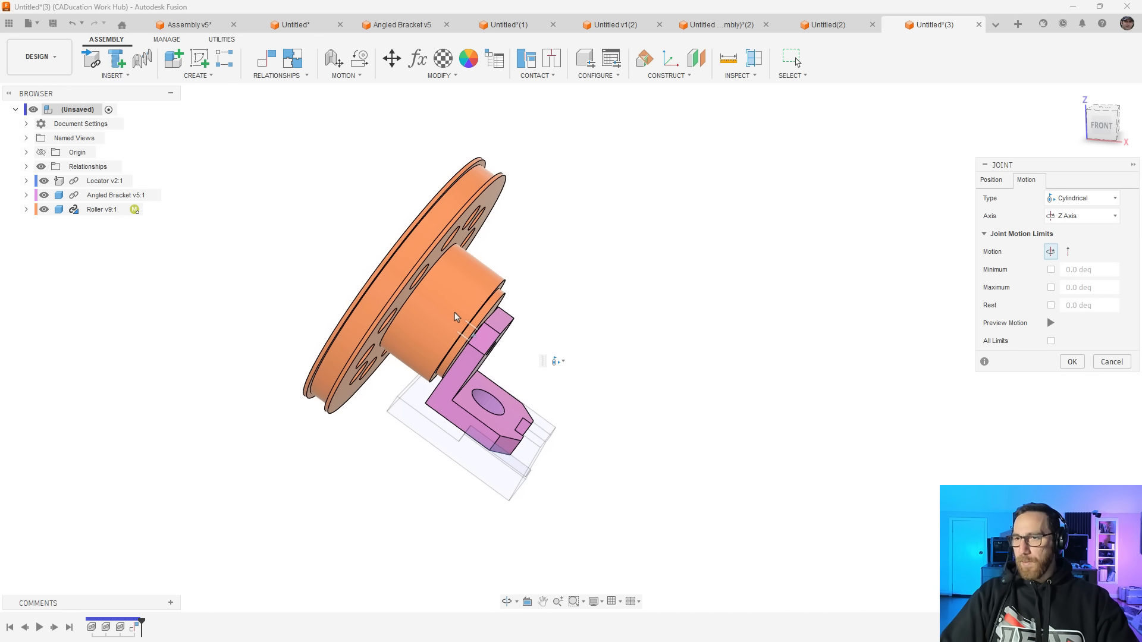
{"action": "left_click", "coordinate": [1089, 199]}
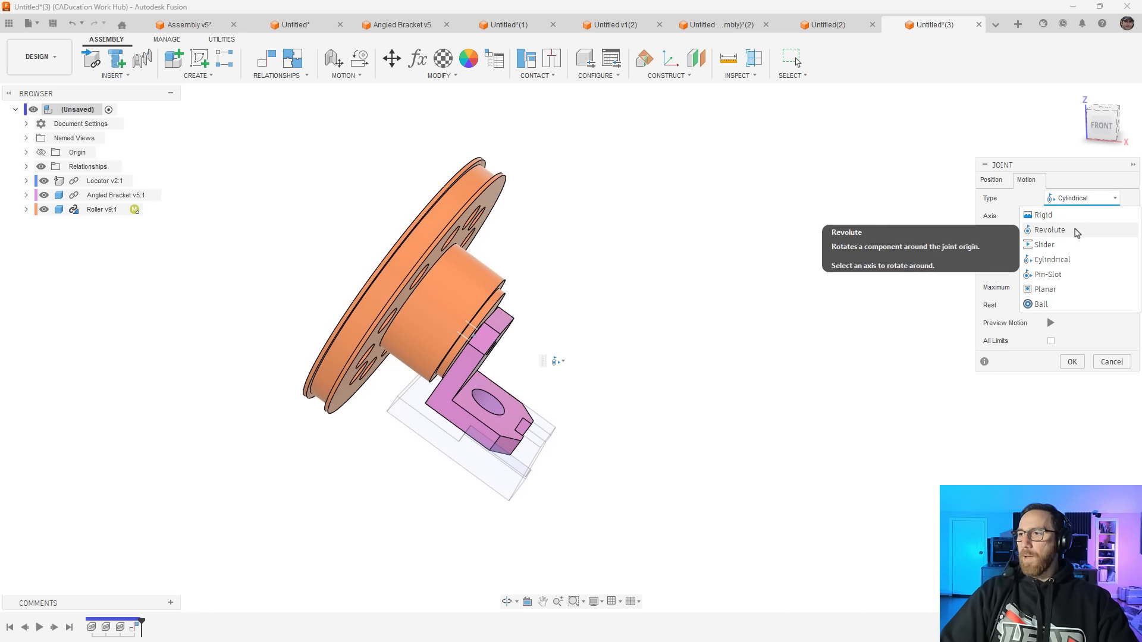
{"action": "left_click", "coordinate": [1074, 232]}
{"action": "left_click", "coordinate": [1072, 326]}
Examine the joined roller, angled bracket and tilted locator from several sides
{"action": "mouse_move", "coordinate": [642, 319]}
{"action": "middle_mouse_down", "text": "shift"}
{"action": "mouse_move", "coordinate": [588, 332]}
{"action": "mouse_move", "coordinate": [632, 338]}
{"action": "middle_mouse_up", "text": "shift"}
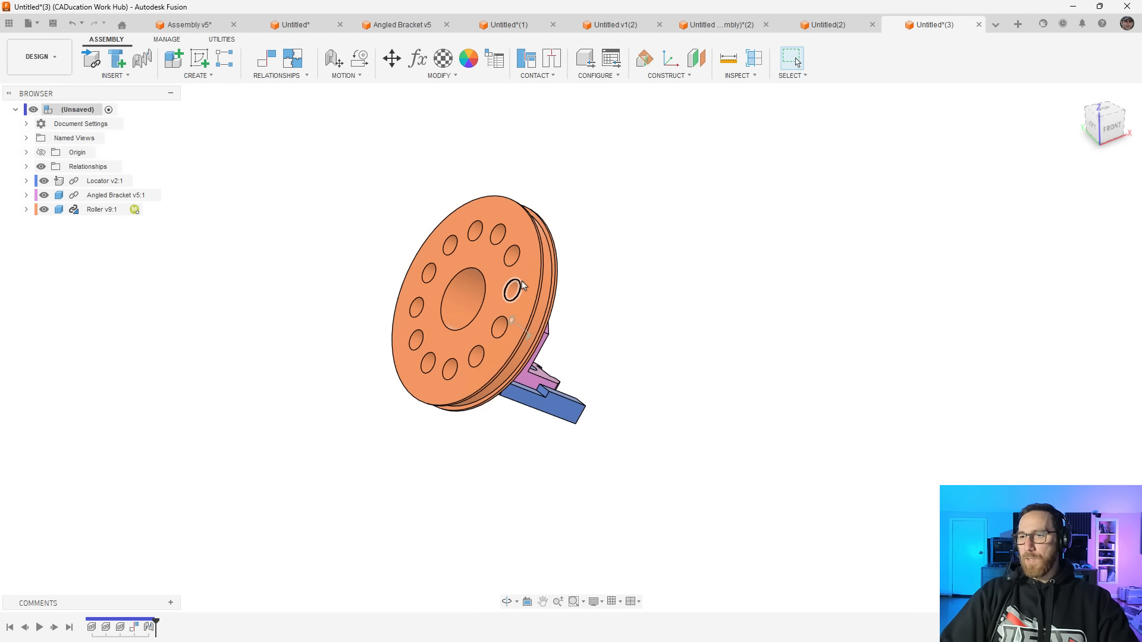
{"action": "middle_click_drag", "start_coordinate": [521, 286], "coordinate": [484, 275], "text": "shift"}
{"action": "scroll", "coordinate": [523, 309], "scroll_direction": "up", "scroll_amount": 5}
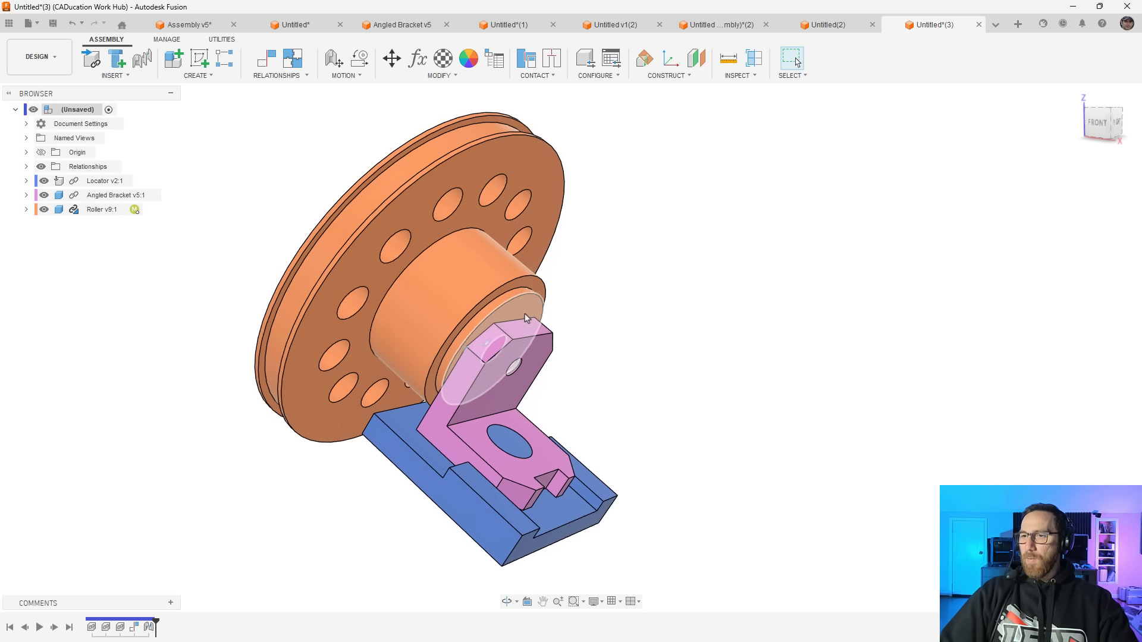
{"action": "middle_click_drag", "start_coordinate": [514, 316], "coordinate": [478, 419], "text": "shift"}
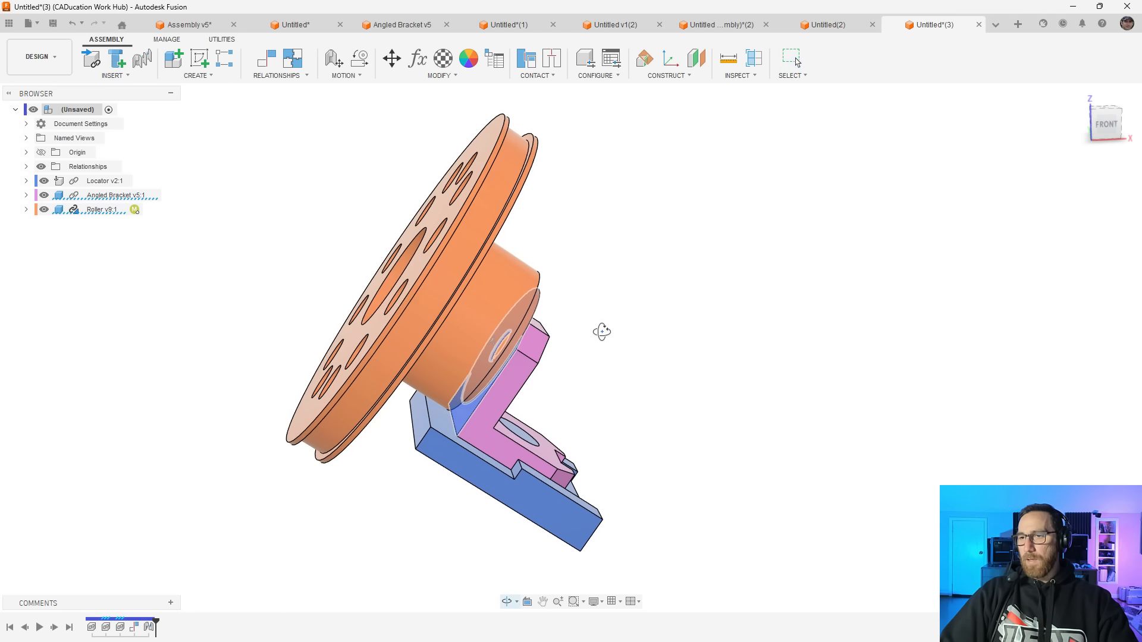
{"action": "middle_click_drag", "start_coordinate": [601, 331], "coordinate": [551, 327], "text": "shift"}
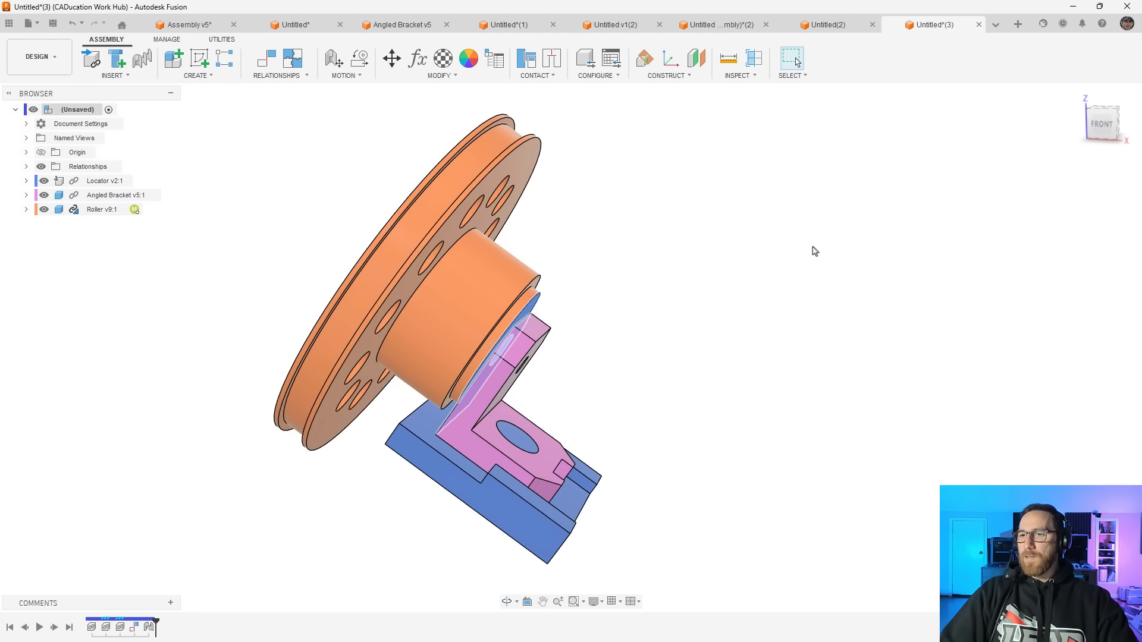
{"action": "scroll", "coordinate": [627, 274], "scroll_direction": "down", "scroll_amount": 3}
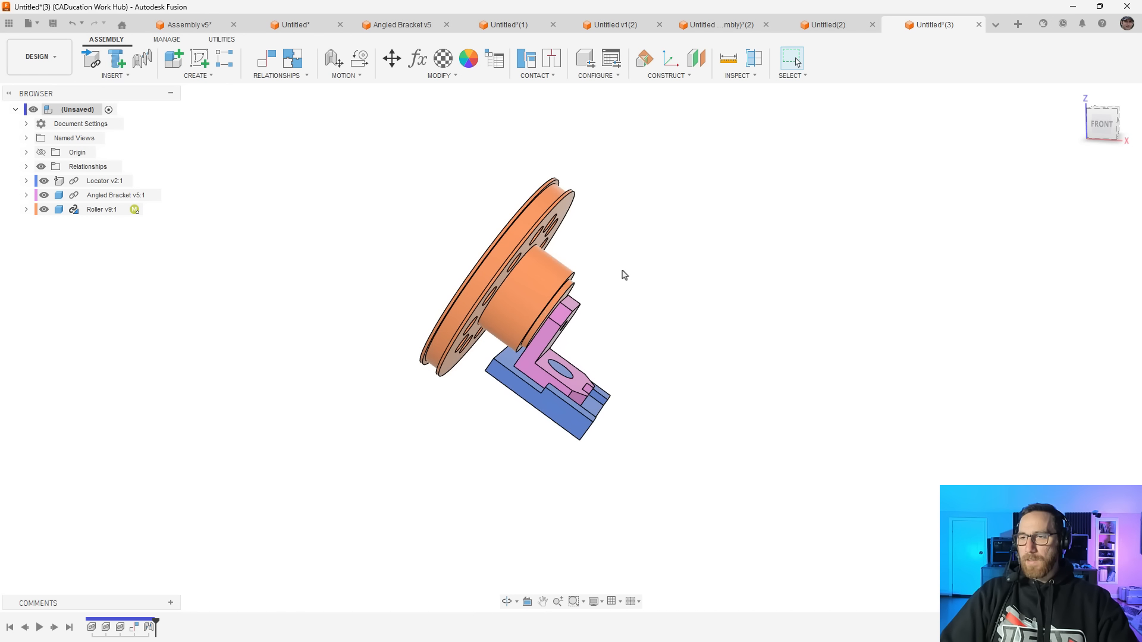
{"action": "middle_click_drag", "start_coordinate": [621, 280], "coordinate": [601, 268], "text": "shift"}
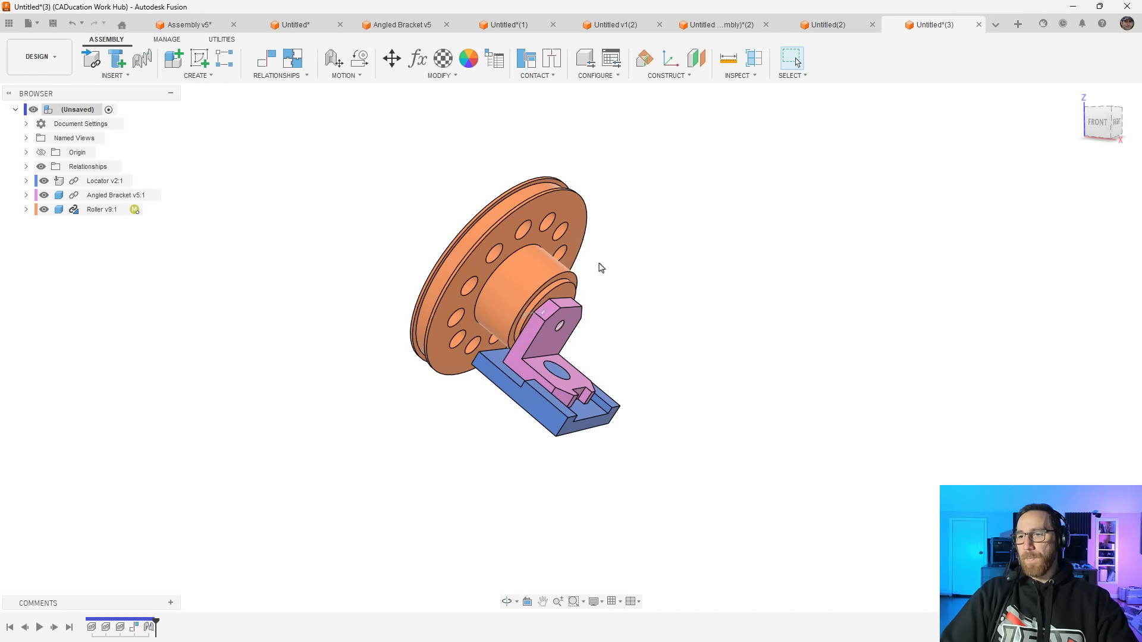
{"action": "middle_click_drag", "start_coordinate": [593, 262], "coordinate": [570, 265], "text": "shift"}
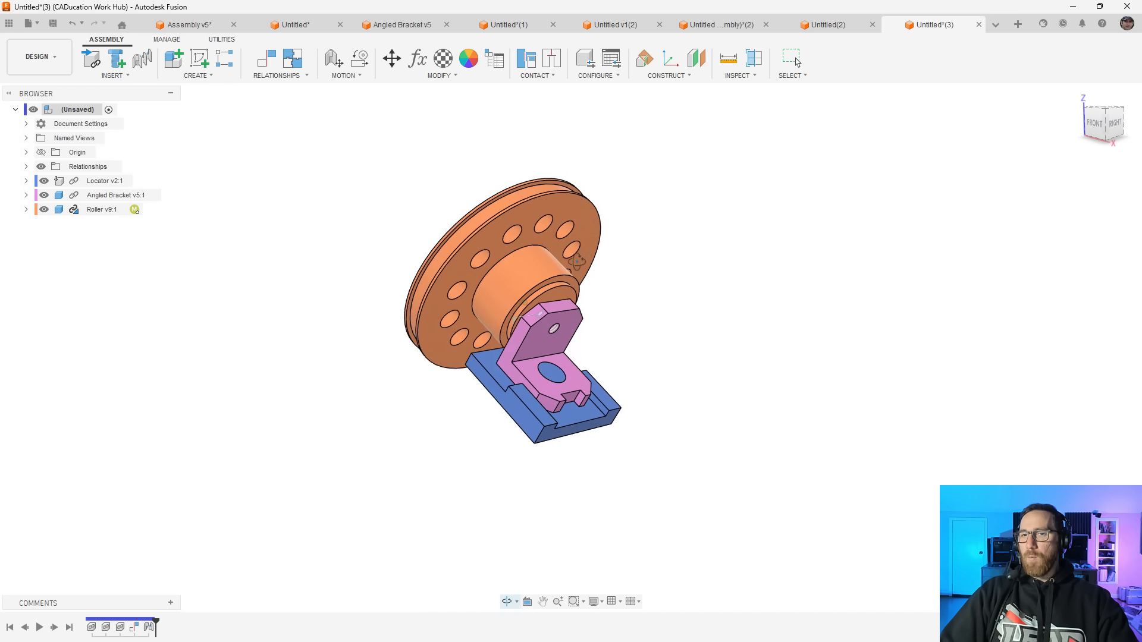
Edit the angled bracket in place and create a sketch on the upper face of its base
{"action": "left_click", "coordinate": [160, 196]}
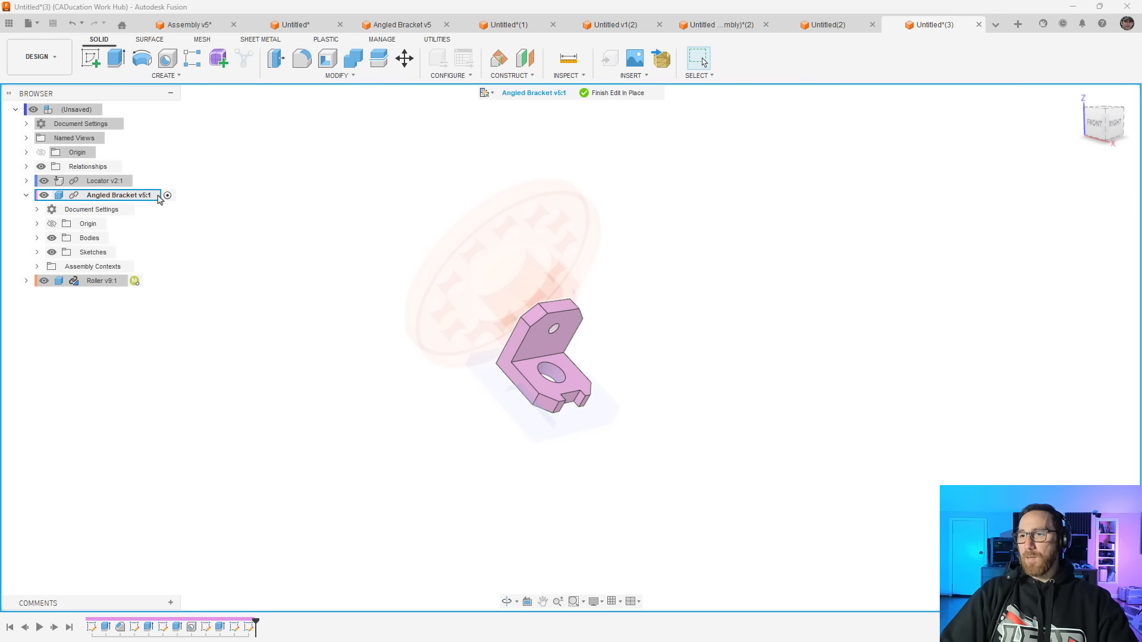
{"action": "scroll", "coordinate": [550, 372], "scroll_direction": "up", "scroll_amount": 3}
{"action": "left_click", "coordinate": [565, 366]}
{"action": "right_click", "coordinate": [566, 366]}
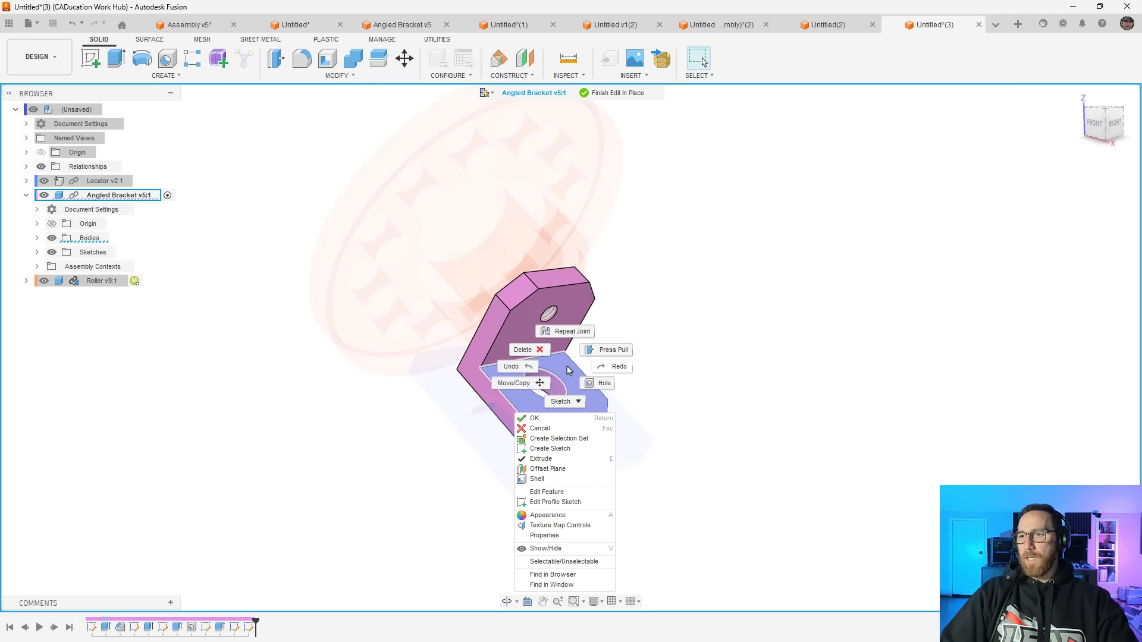
{"action": "left_click", "coordinate": [551, 449]}
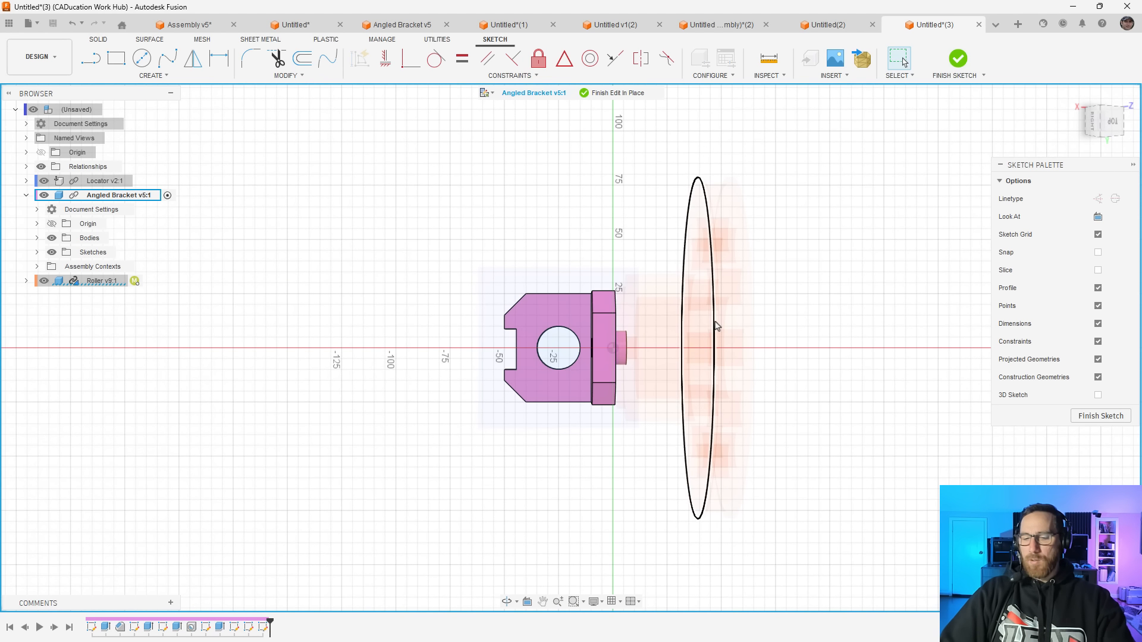
Project a large circular edge of the roller into the bracket sketch with Projection Link enabled, and finish the sketch
{"action": "key", "text": "p"}
{"action": "left_click", "coordinate": [713, 326]}
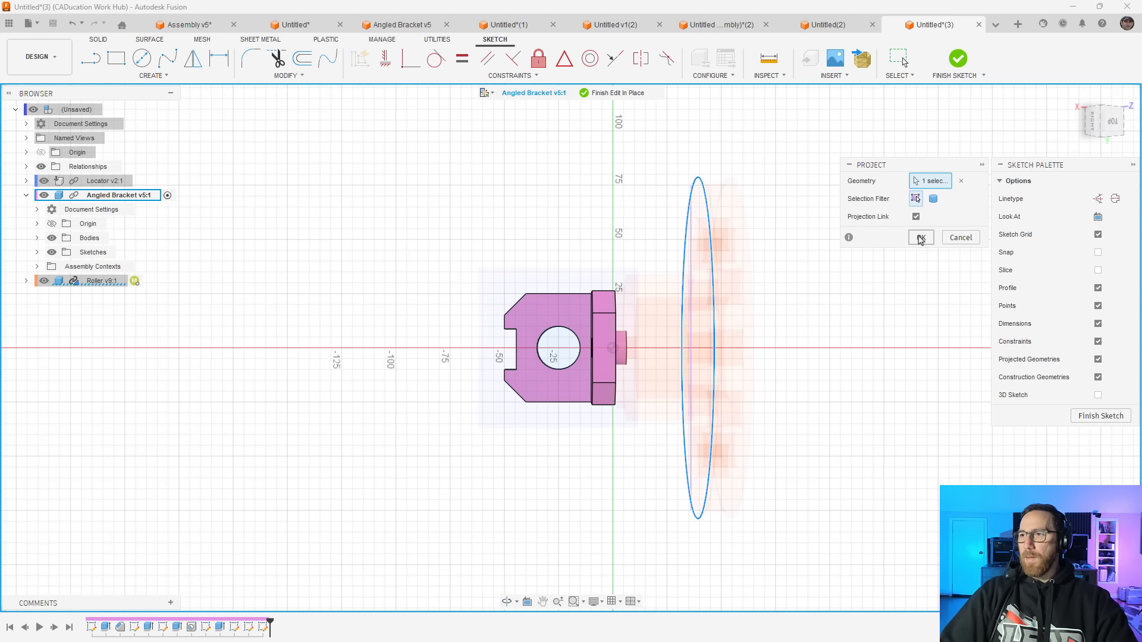
{"action": "left_click", "coordinate": [921, 238]}
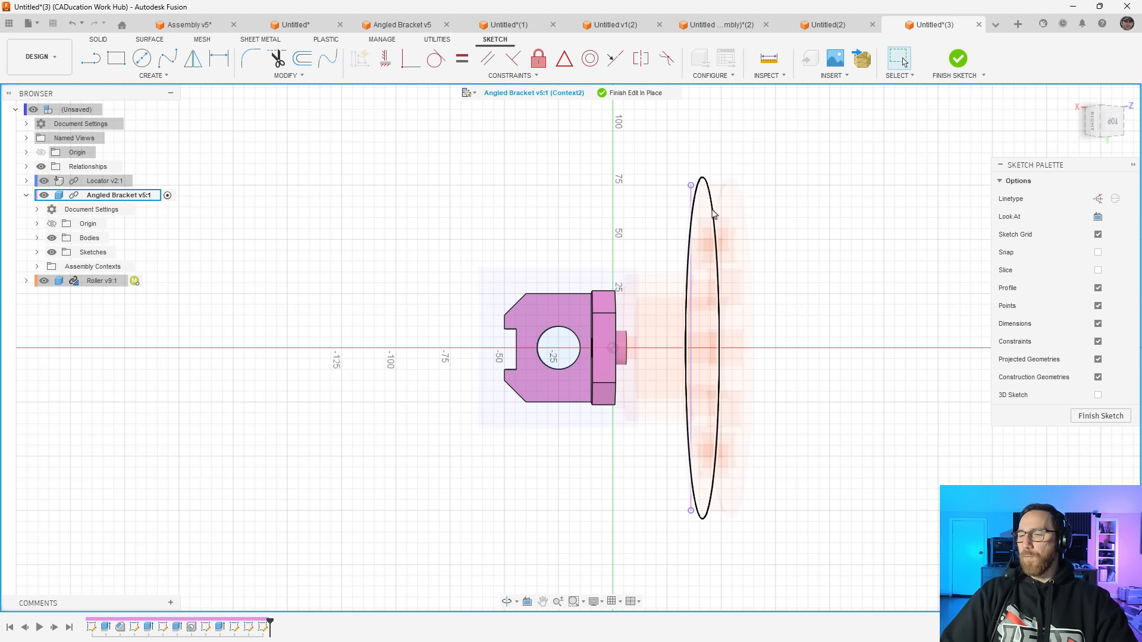
{"action": "left_click", "coordinate": [957, 58]}
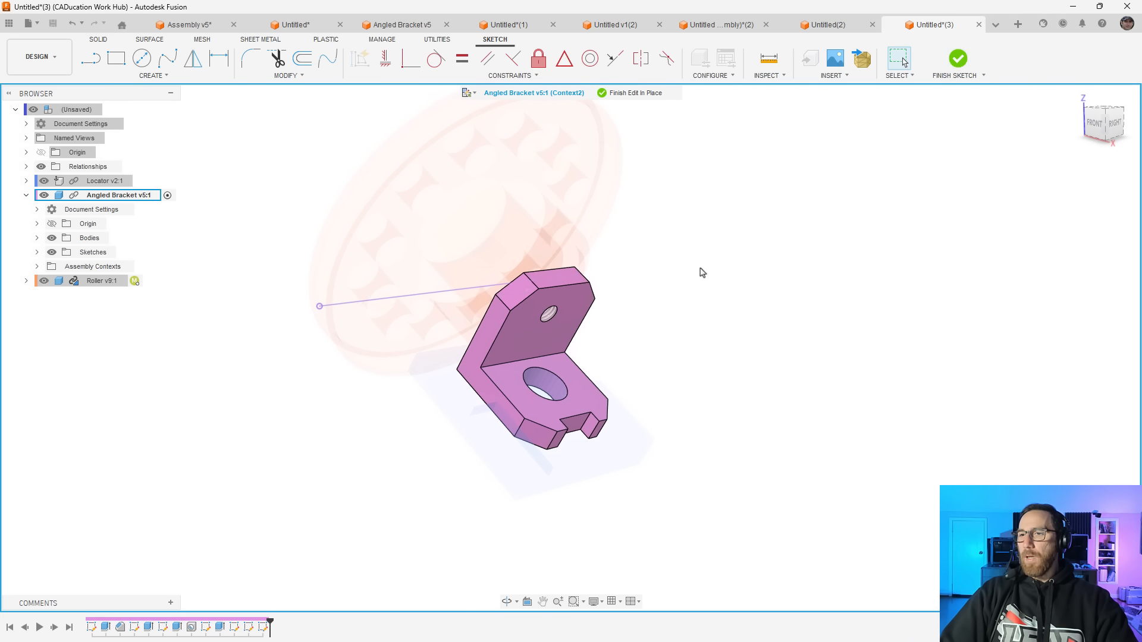
Expand the angled bracket's assembly contexts and finish the in-place edit
{"action": "left_click", "coordinate": [37, 267]}
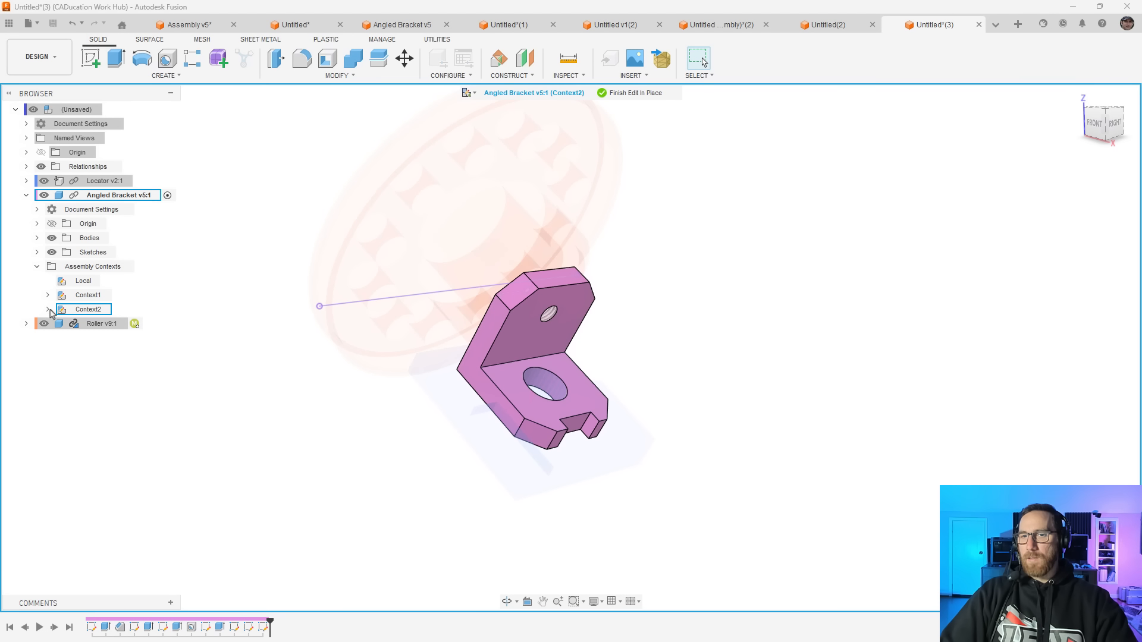
{"action": "left_click", "coordinate": [649, 94]}
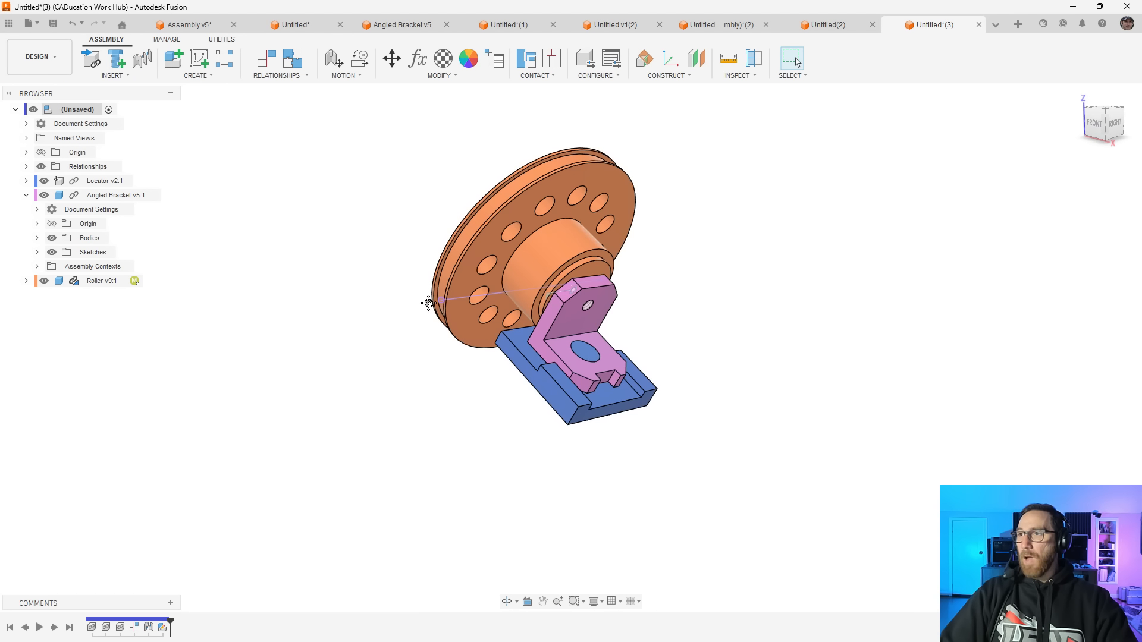
{"action": "middle_click_drag", "start_coordinate": [428, 303], "coordinate": [427, 338]}
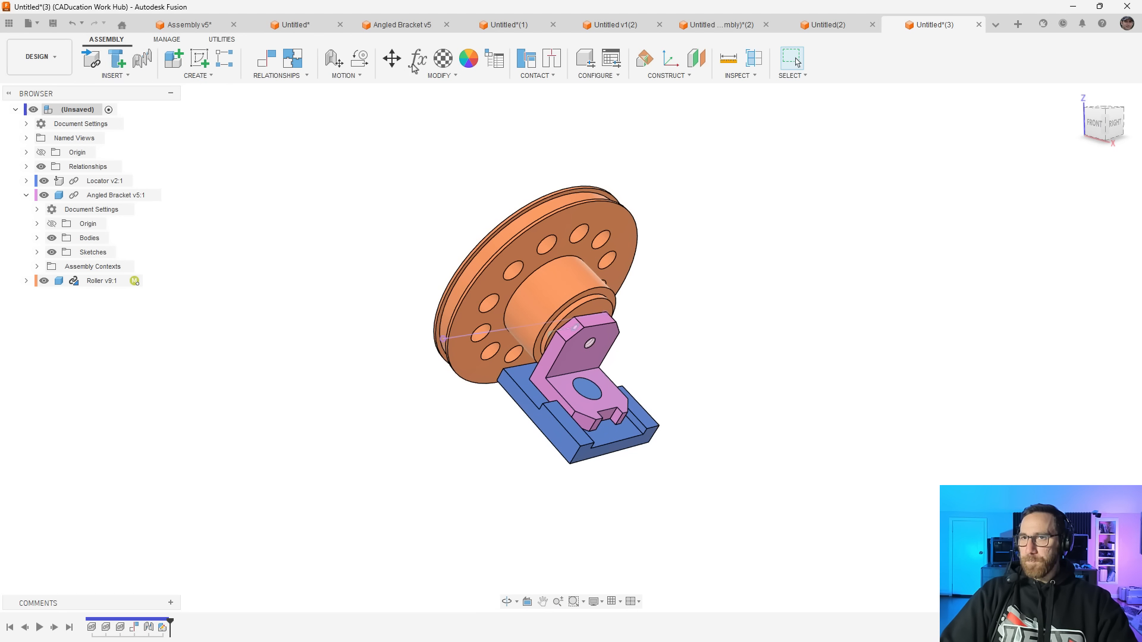
Switch to the Angled Bracket v5 document and activate Context1 to examine the referenced locator body
{"action": "left_click", "coordinate": [402, 24]}
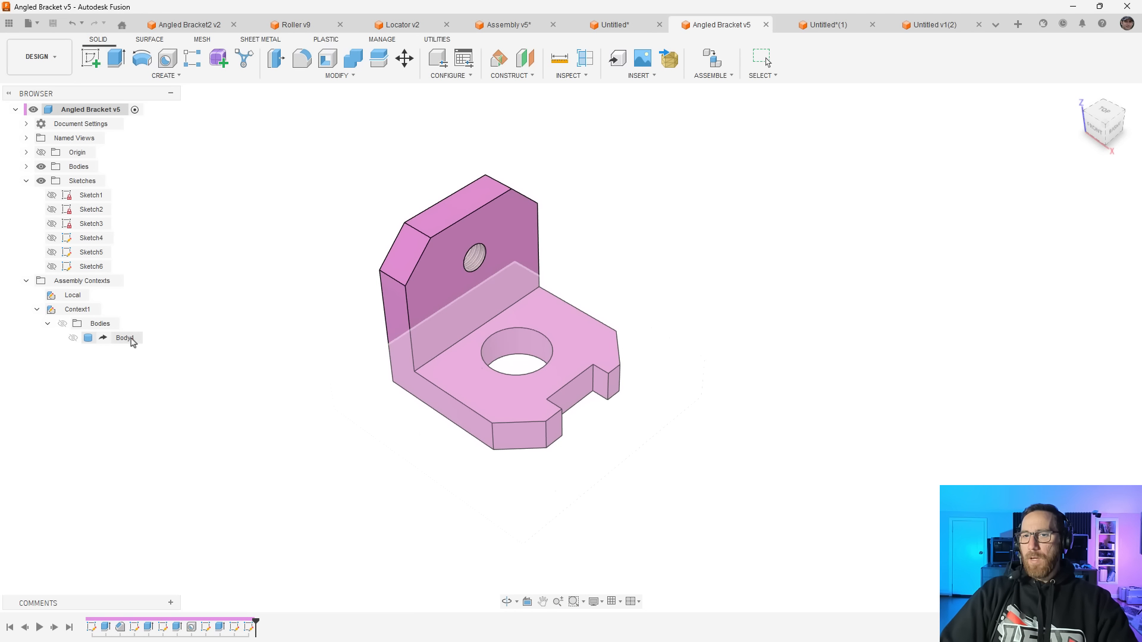
{"action": "left_click", "coordinate": [107, 310]}
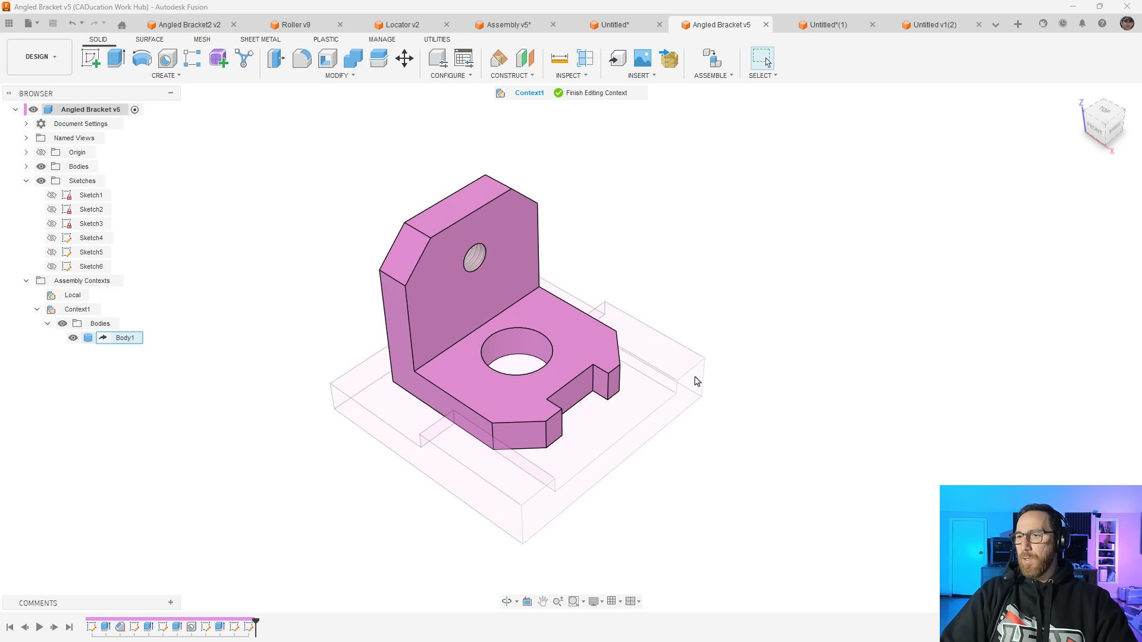
{"action": "left_click", "coordinate": [597, 93]}
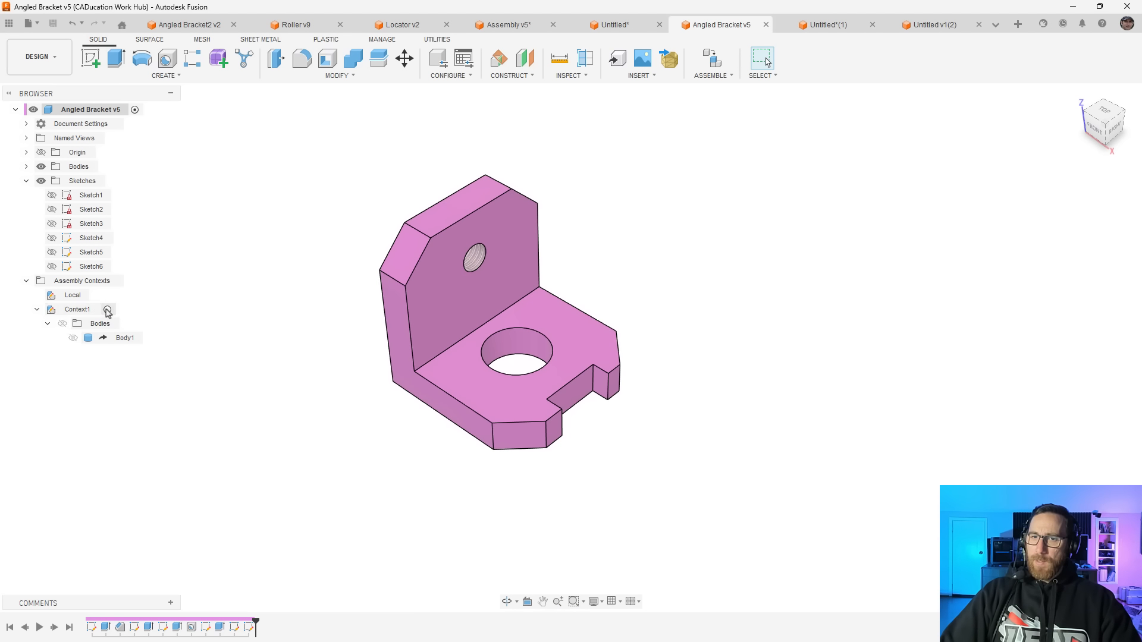
{"action": "left_click", "coordinate": [107, 310]}
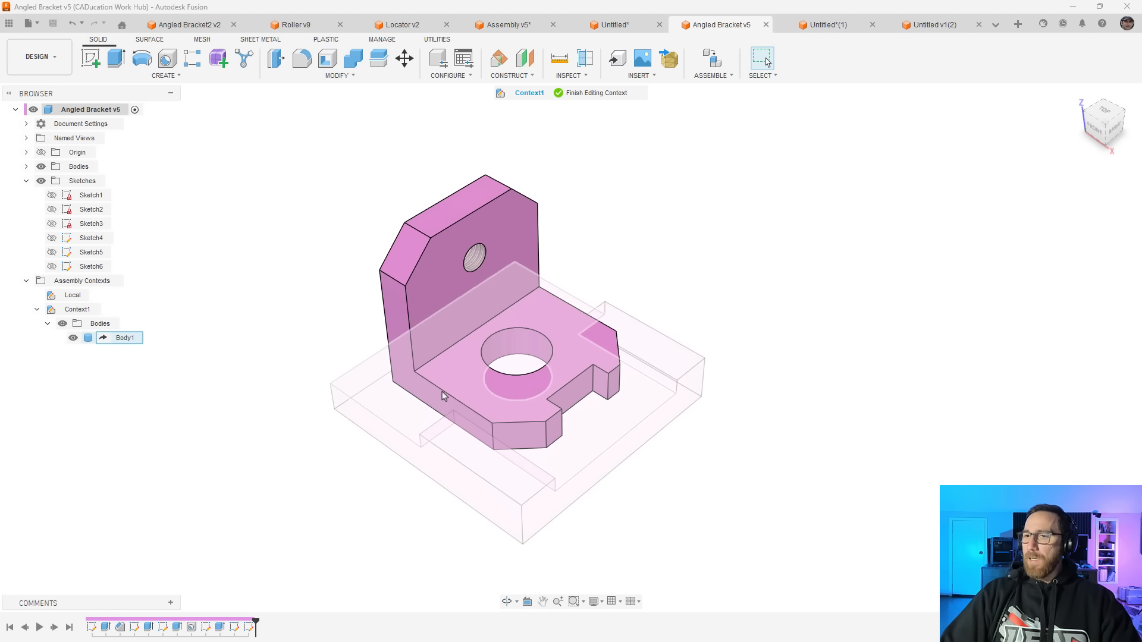
{"action": "left_click", "coordinate": [644, 394]}
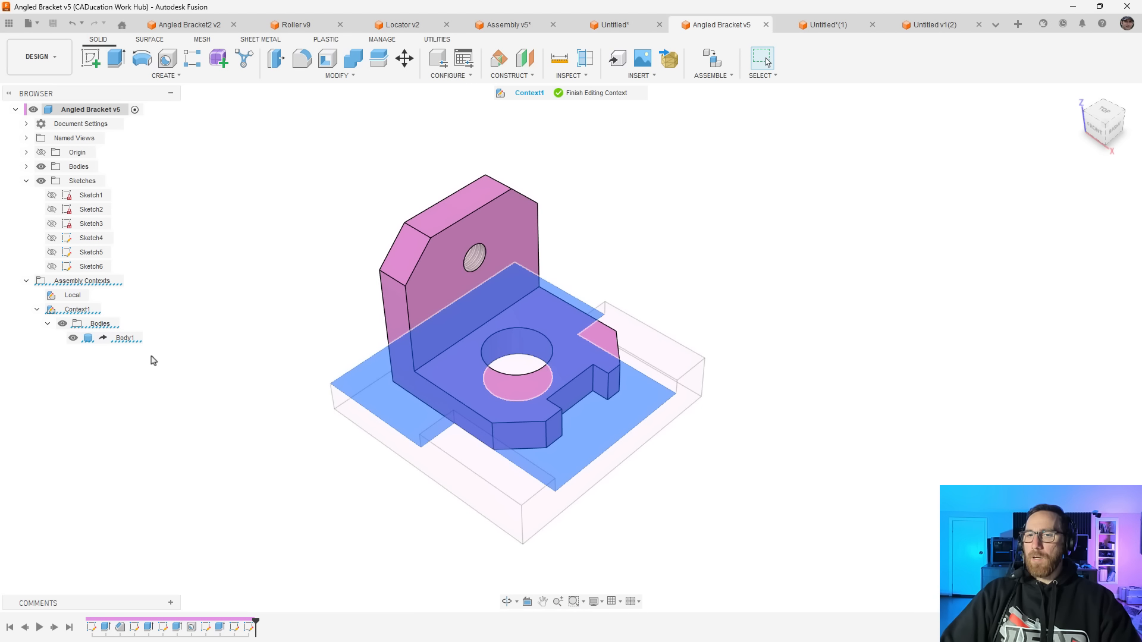
Finish editing the assembly context and offset the inner face of the bracket base's notch by -5 mm
{"action": "left_click", "coordinate": [593, 94]}
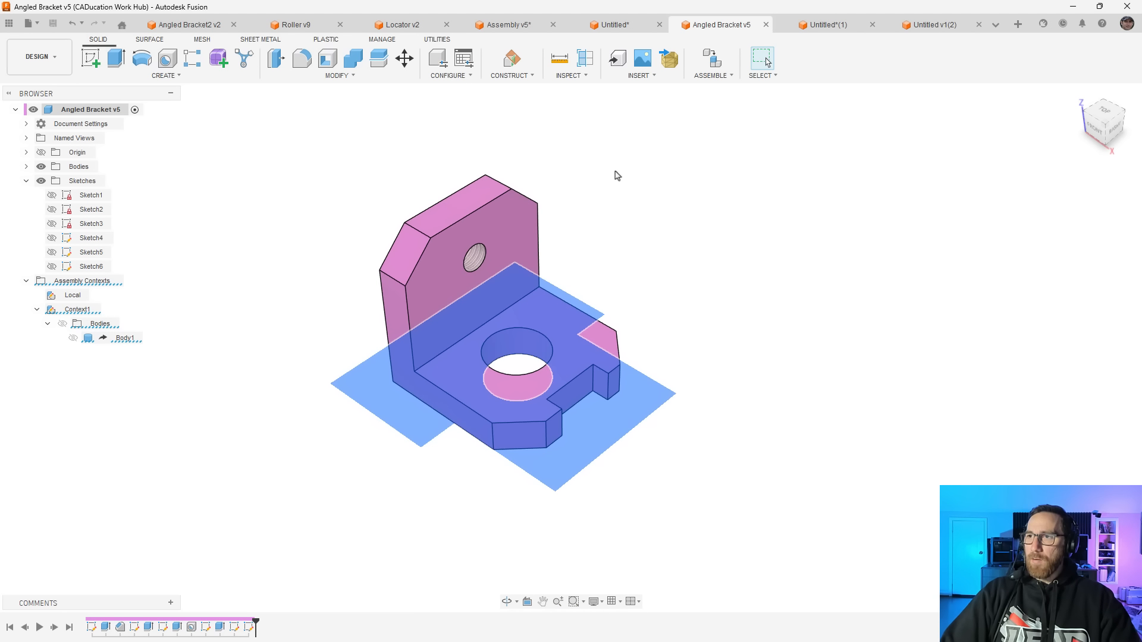
{"action": "left_click", "coordinate": [615, 191]}
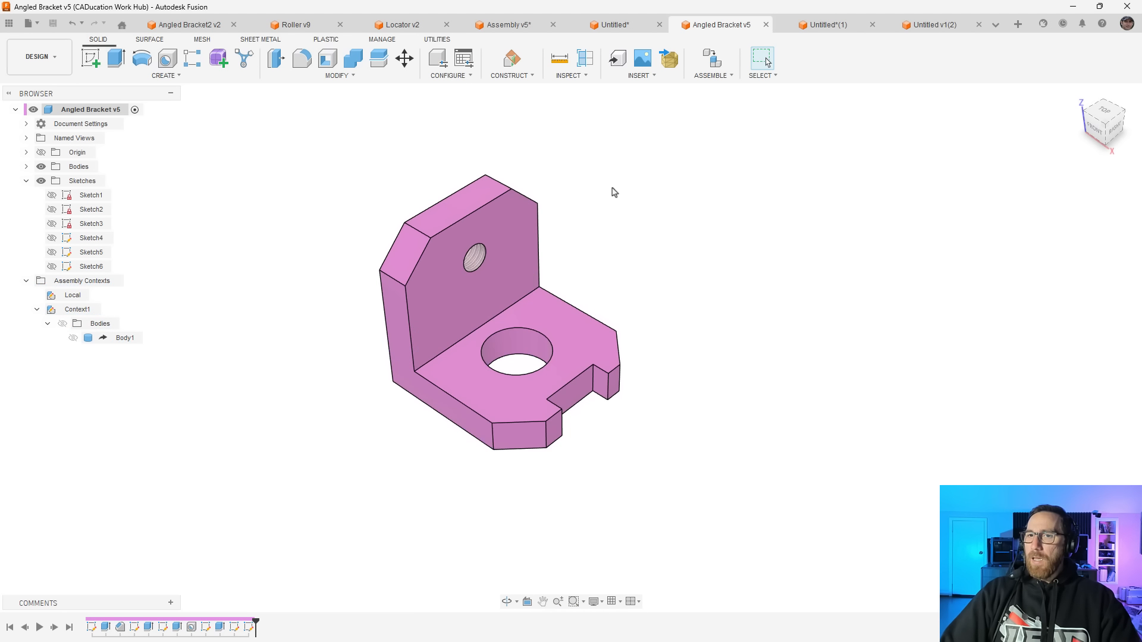
{"action": "key", "text": "q"}
{"action": "left_click", "coordinate": [577, 394]}
{"action": "type", "text": "-5"}
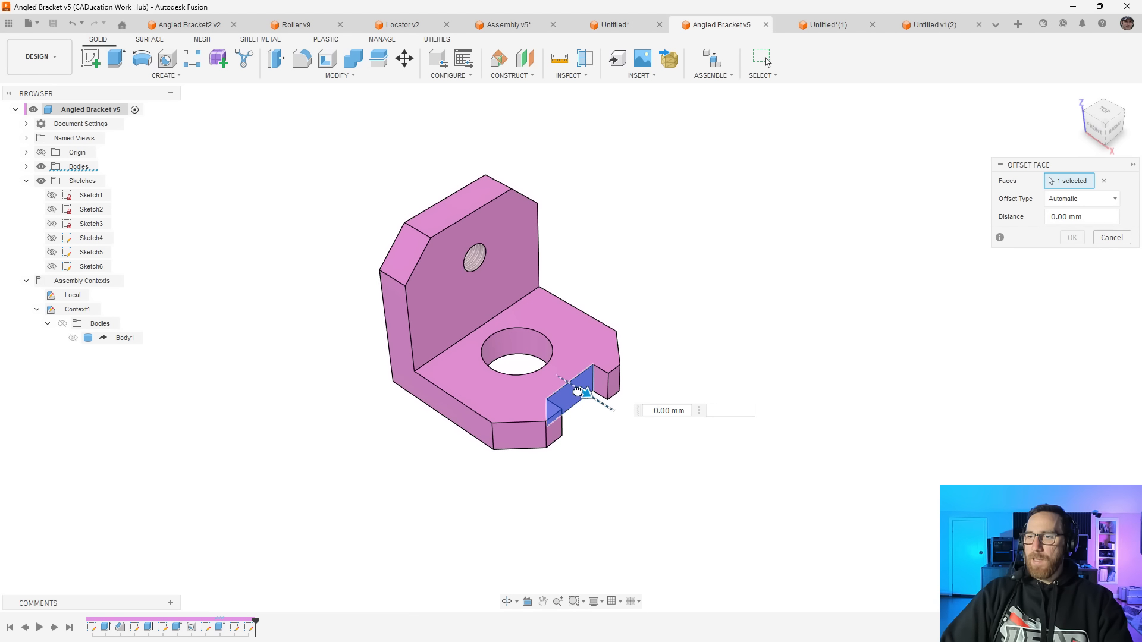
{"action": "left_click", "coordinate": [1072, 237]}
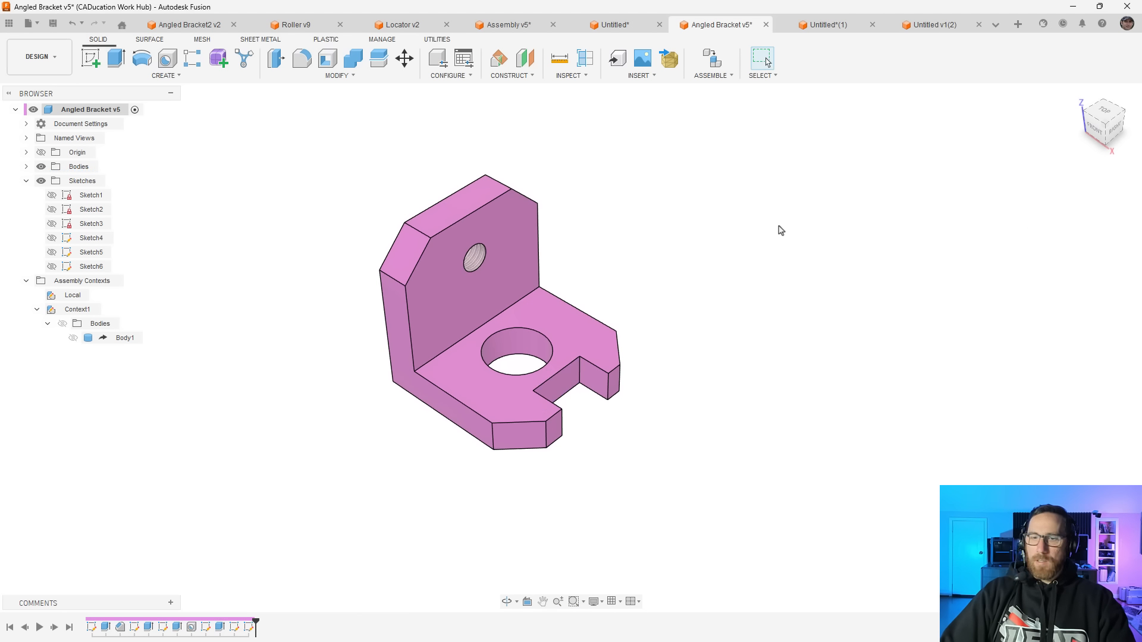
Save the angled bracket with the User Saved description, and update its reference in the Assembly v5 document
{"action": "key", "text": "ctrl+s"}
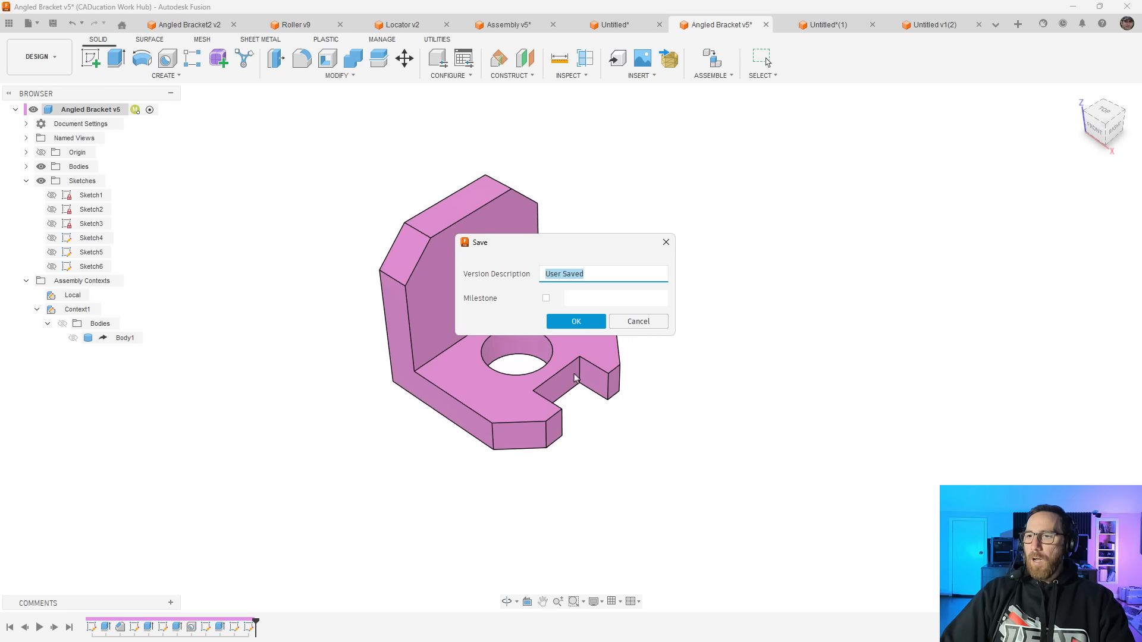
{"action": "left_click", "coordinate": [586, 321]}
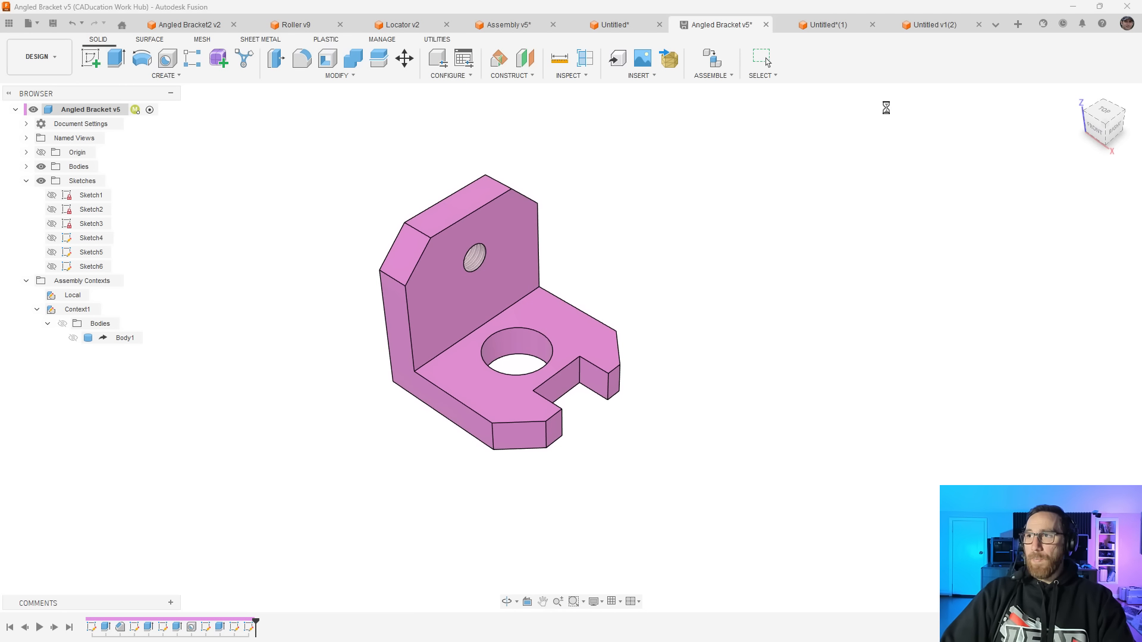
{"action": "left_click", "coordinate": [944, 26]}
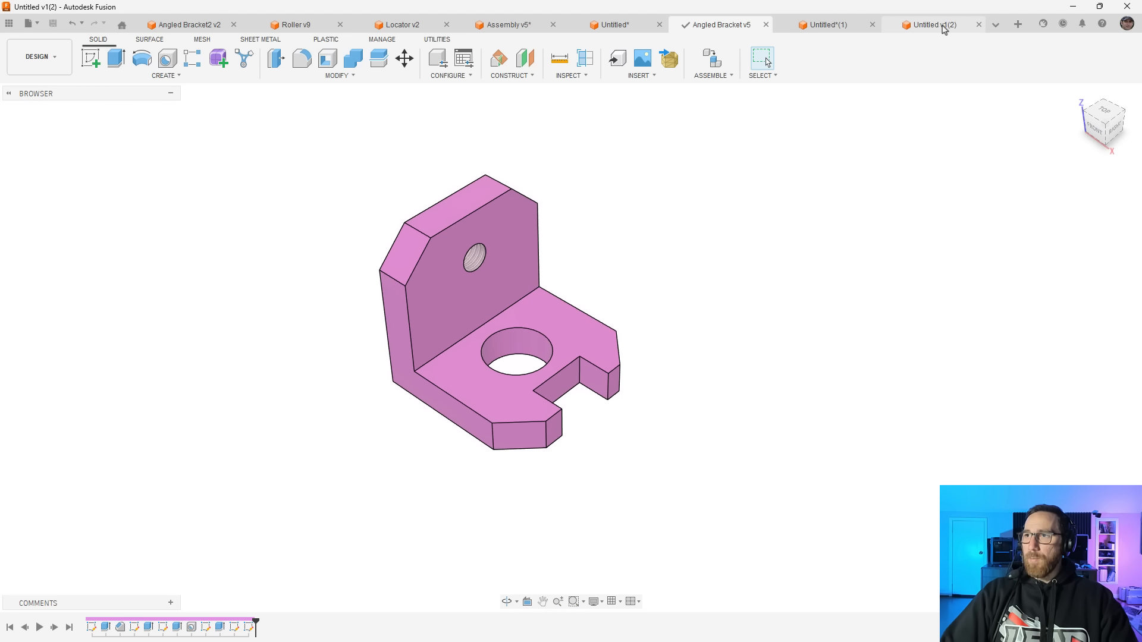
{"action": "left_click", "coordinate": [835, 28]}
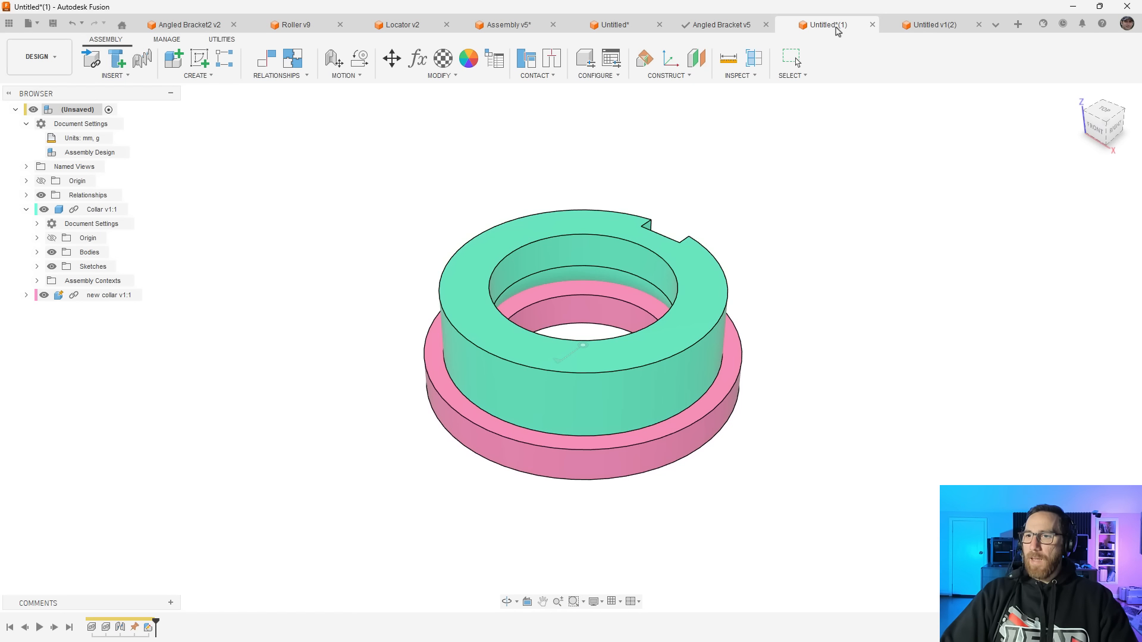
{"action": "left_click", "coordinate": [612, 25]}
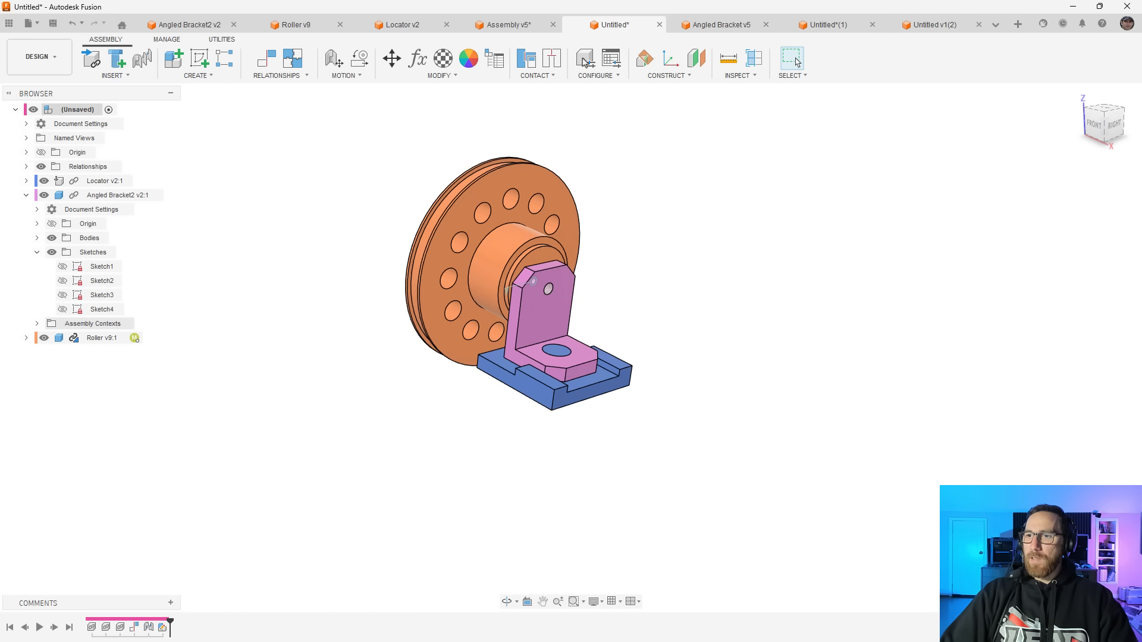
{"action": "middle_click_drag", "start_coordinate": [466, 310], "coordinate": [520, 321], "text": "shift"}
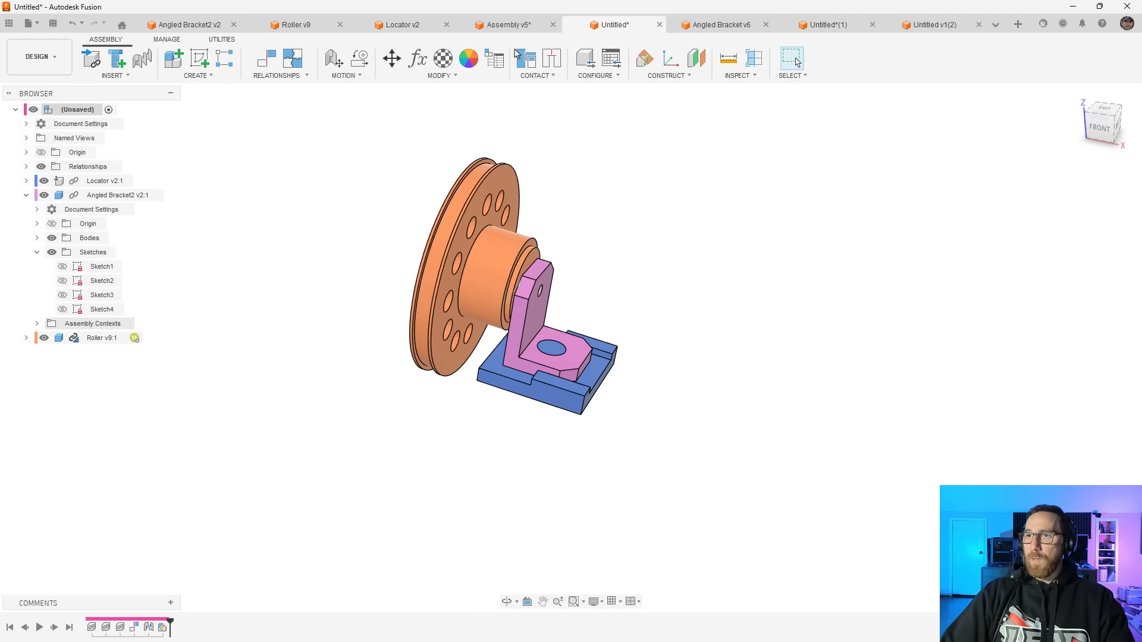
{"action": "left_click", "coordinate": [526, 25]}
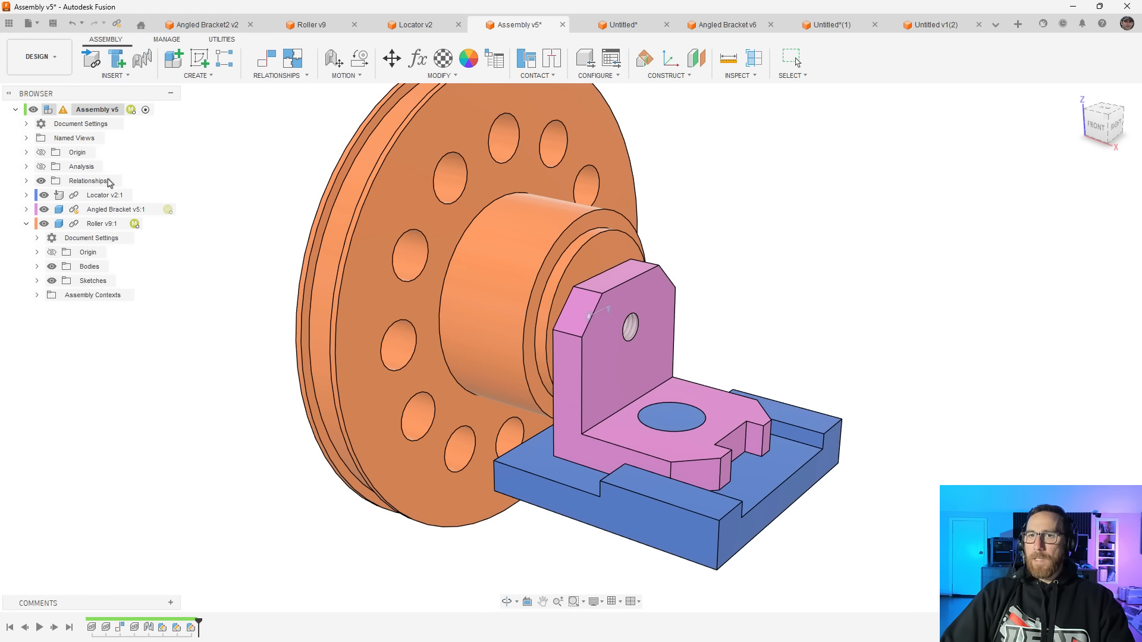
{"action": "left_click", "coordinate": [119, 25]}
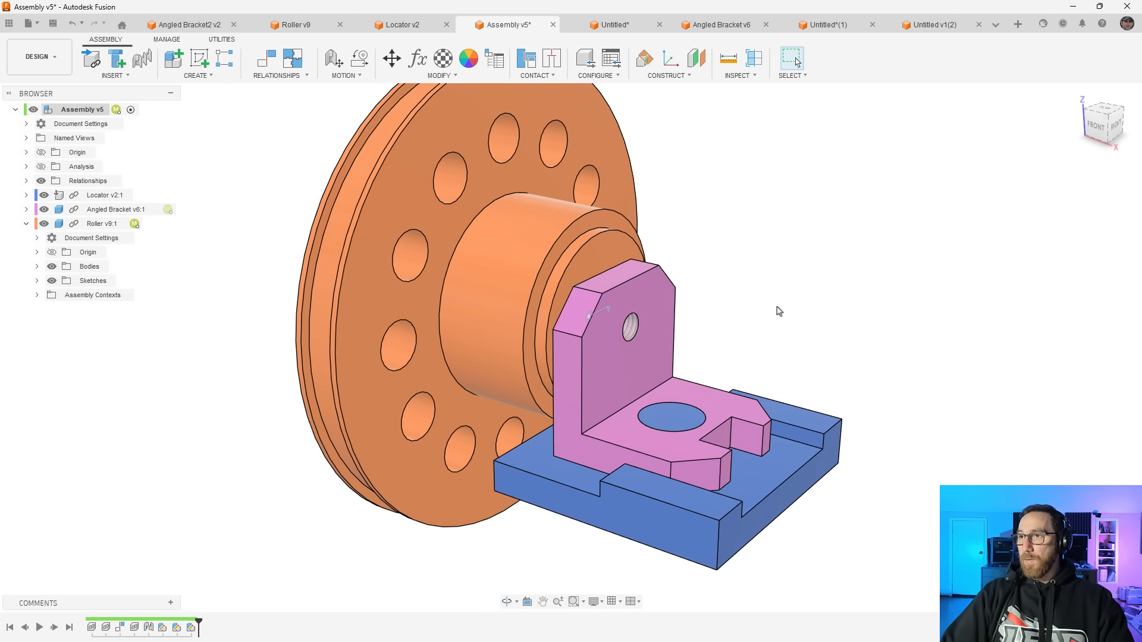
Save the assembly and its modified component with the version description User Saved
{"action": "scroll", "coordinate": [427, 266], "scroll_direction": "down", "scroll_amount": 2}
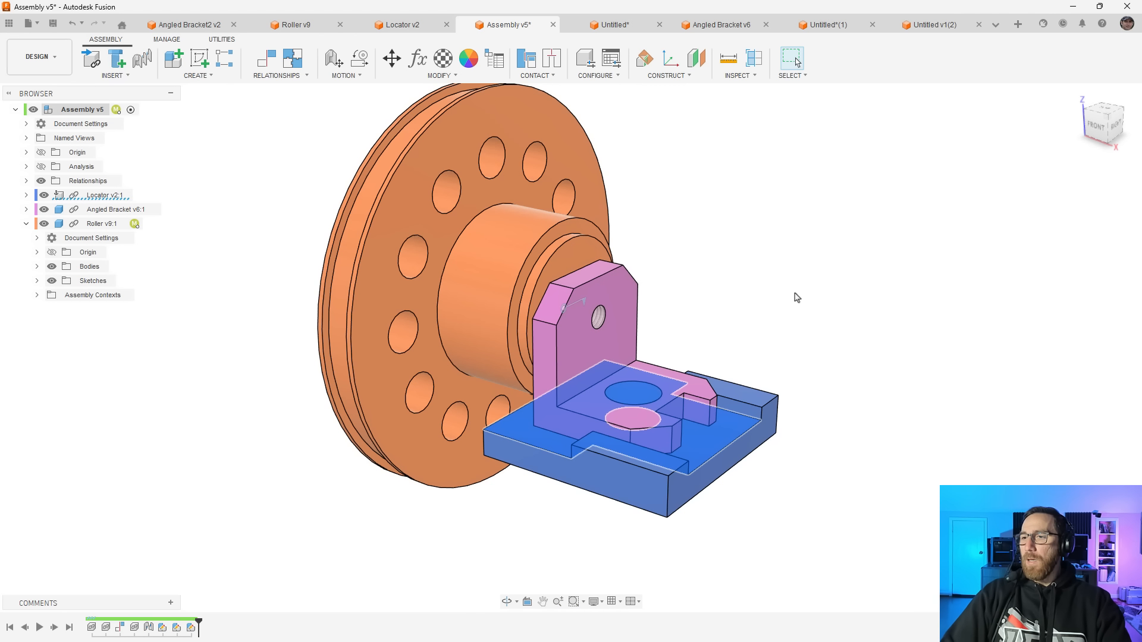
{"action": "key", "text": "ctrl+s"}
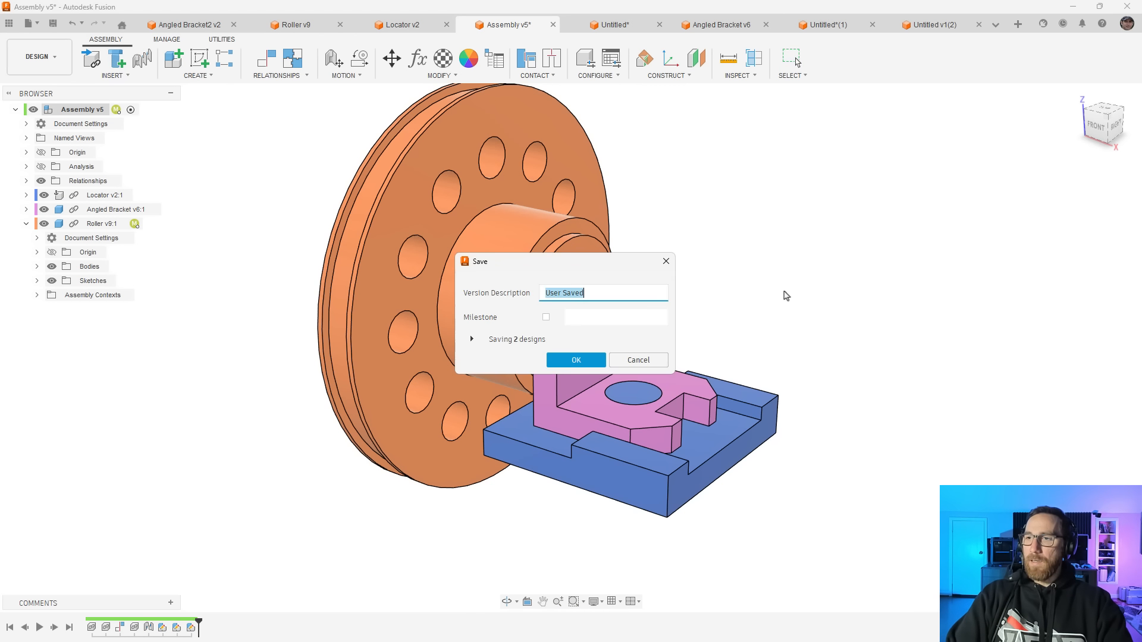
{"action": "key", "text": "Return"}
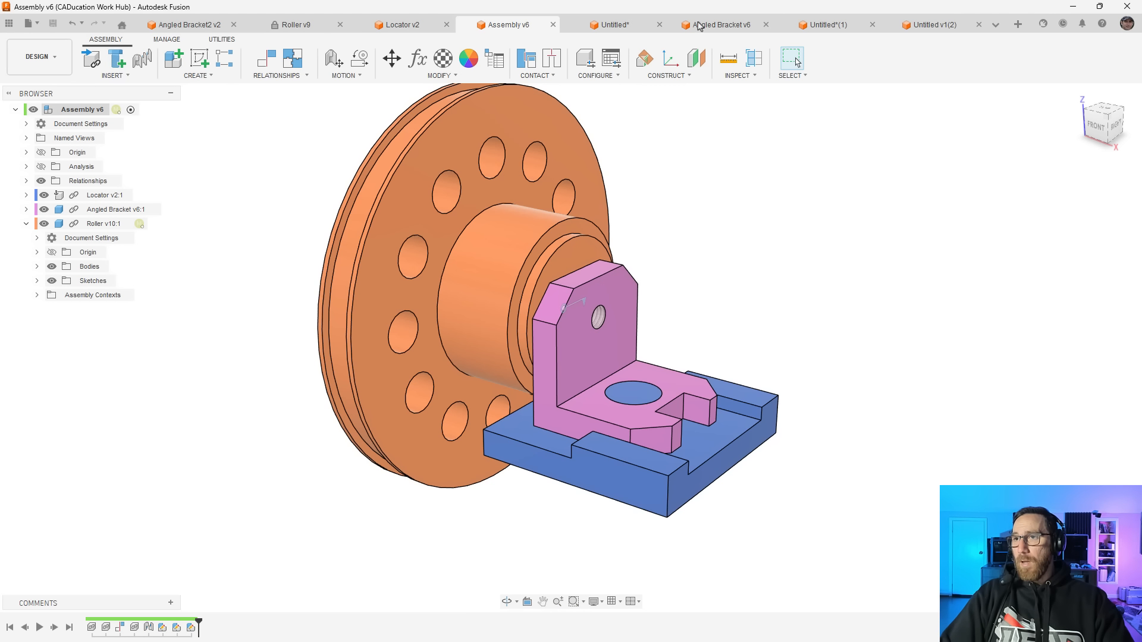
Create a new Part Design with millimeter and gram units
{"action": "left_click", "coordinate": [618, 27]}
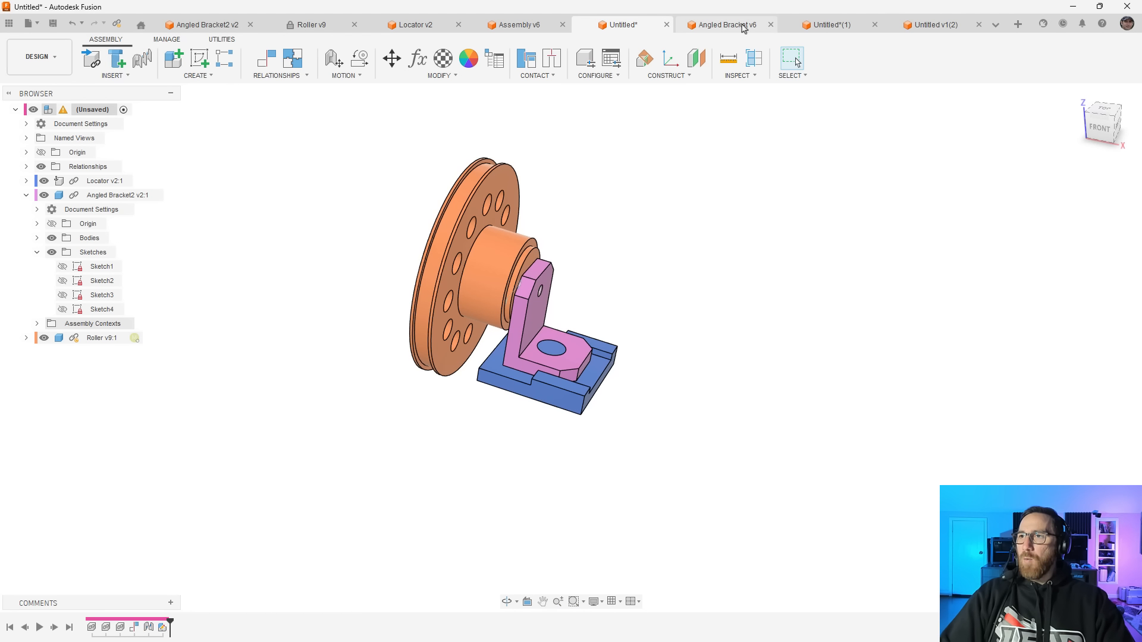
{"action": "left_click", "coordinate": [742, 26]}
{"action": "left_click", "coordinate": [833, 26]}
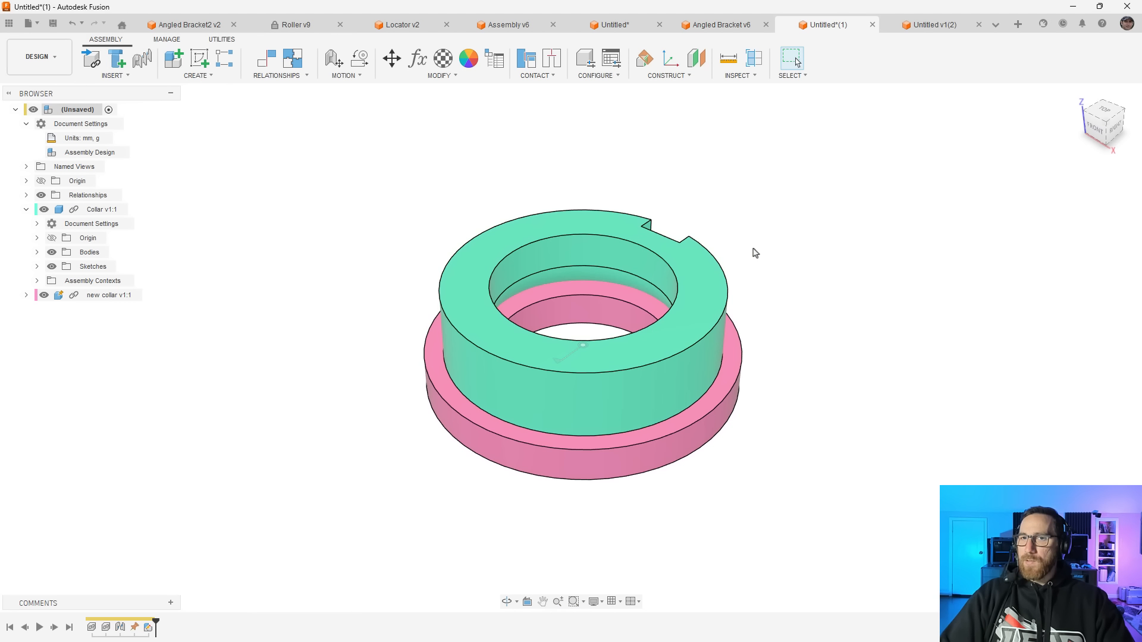
{"action": "key", "text": "ctrl+n"}
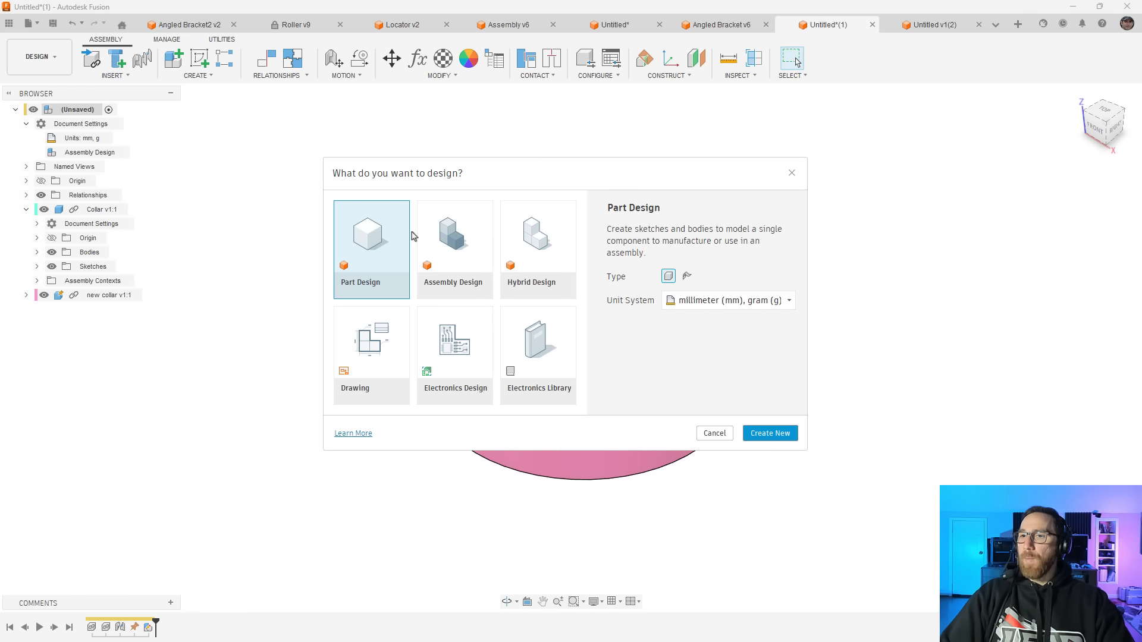
{"action": "left_click", "coordinate": [774, 436]}
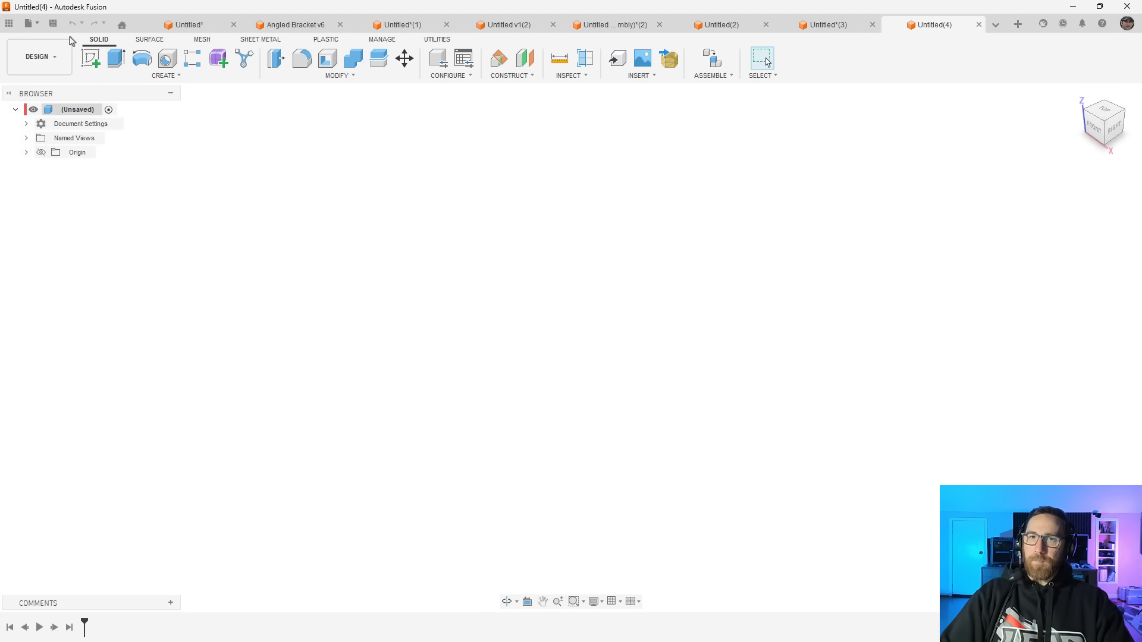
Sketch three concentric circles about 37, 65 and 89 mm in diameter at the origin on the horizontal plane, and finish the sketch
{"action": "left_click", "coordinate": [91, 57]}
{"action": "left_click", "coordinate": [631, 344]}
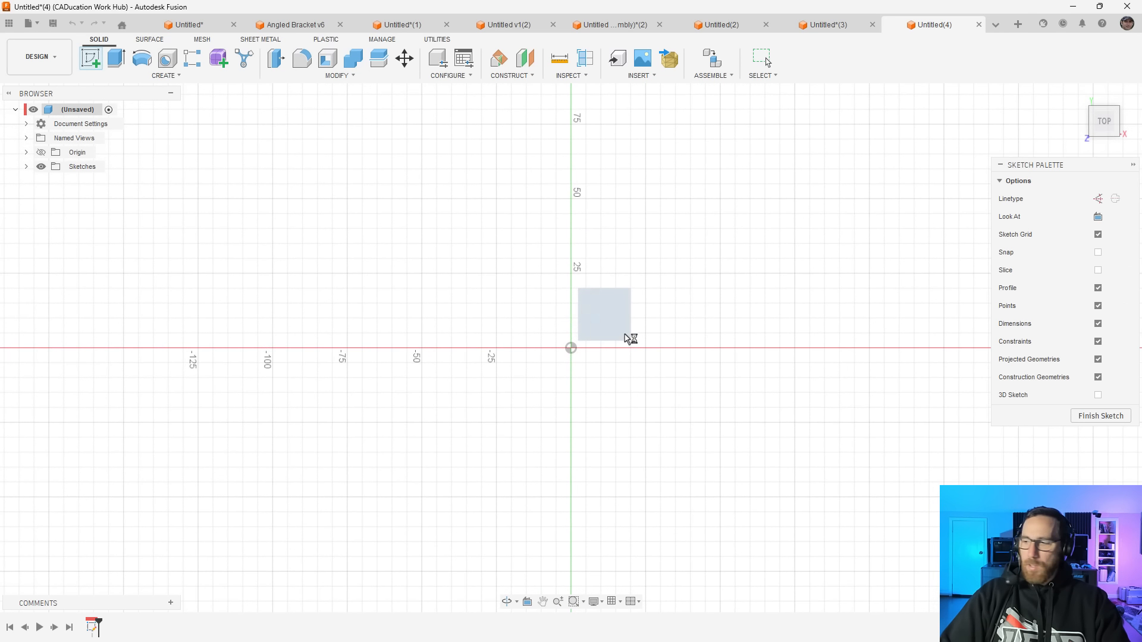
{"action": "key", "text": "c"}
{"action": "left_click", "coordinate": [571, 348]}
{"action": "left_click", "coordinate": [571, 348]}
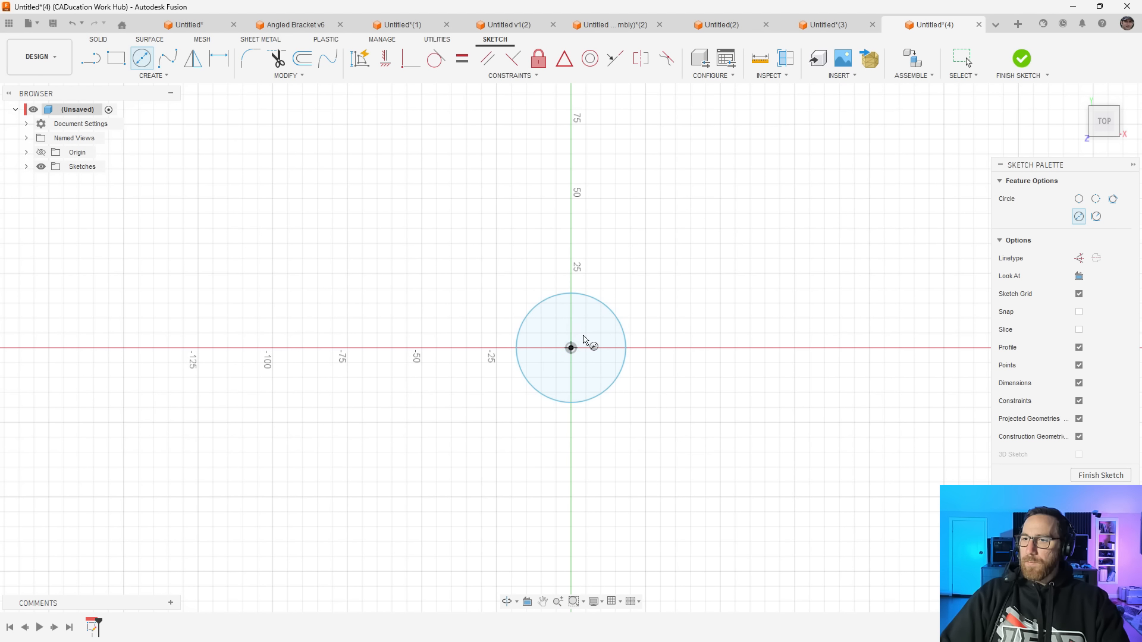
{"action": "left_click", "coordinate": [641, 278]}
{"action": "left_click", "coordinate": [571, 348]}
{"action": "left_click", "coordinate": [658, 248]}
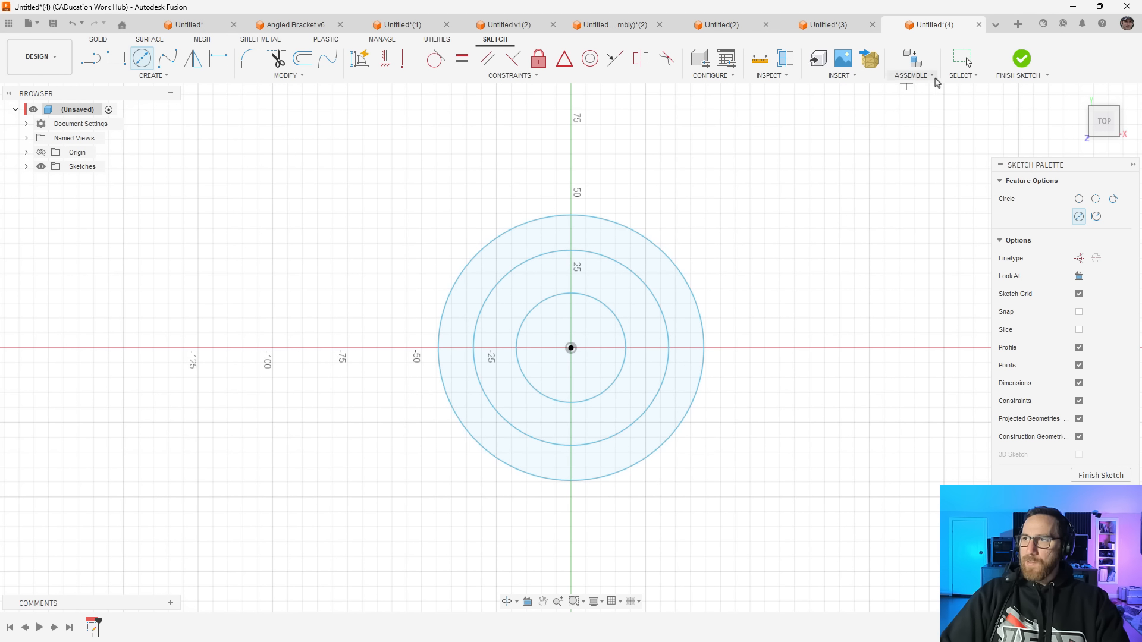
{"action": "left_click", "coordinate": [1021, 59]}
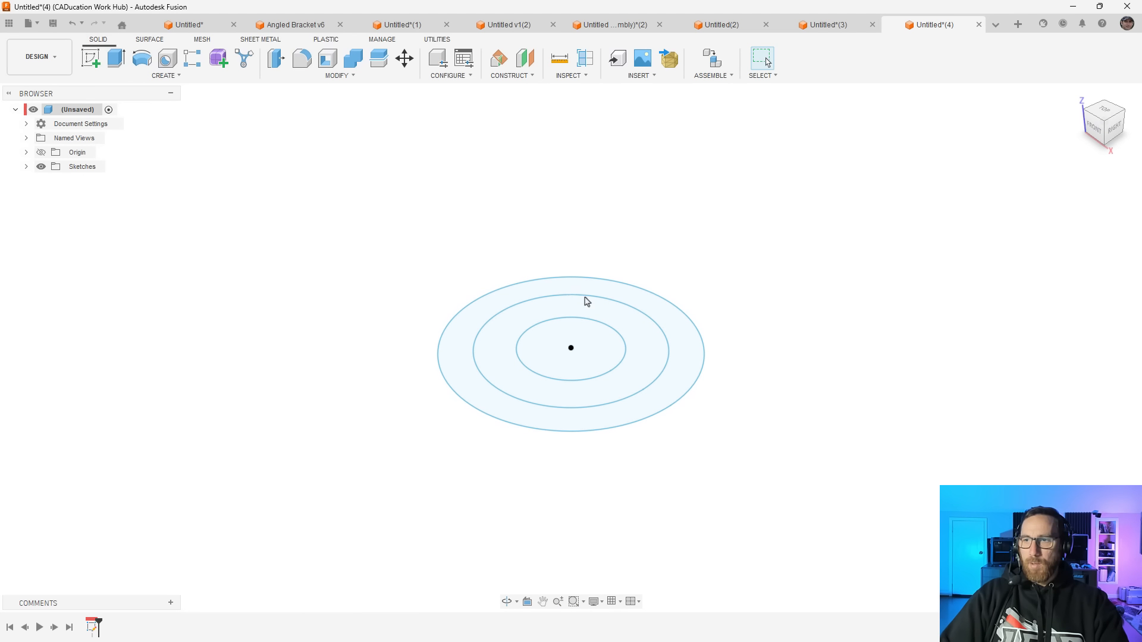
Extrude the ring between the inner and middle circles upward as a new body
{"action": "left_click", "coordinate": [603, 324]}
{"action": "key", "text": "e"}
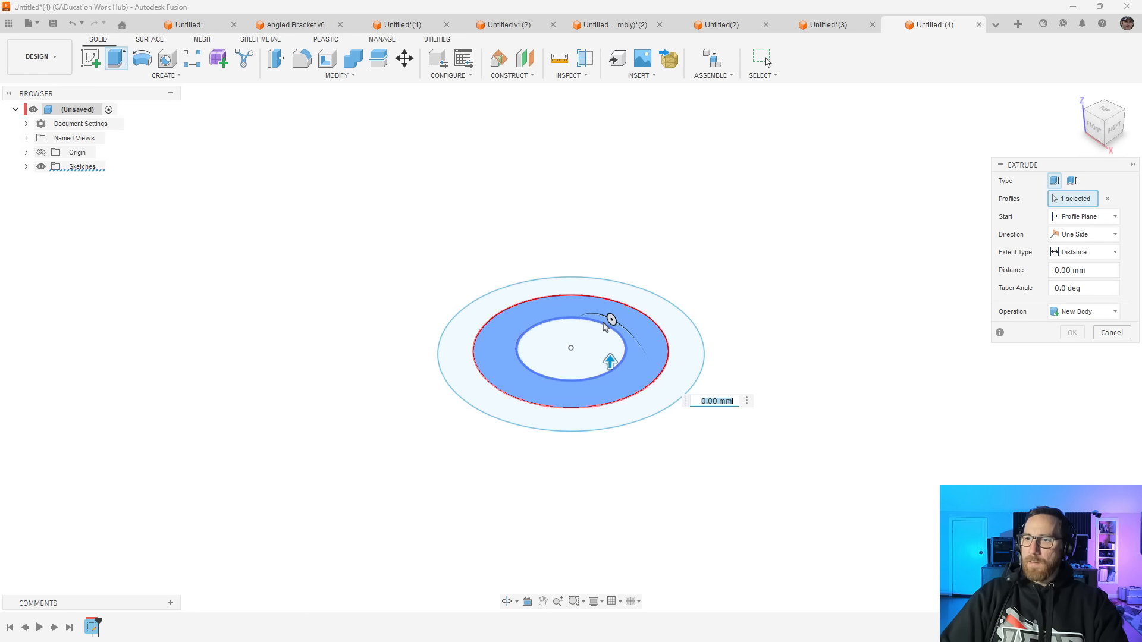
{"action": "key", "text": "Return"}
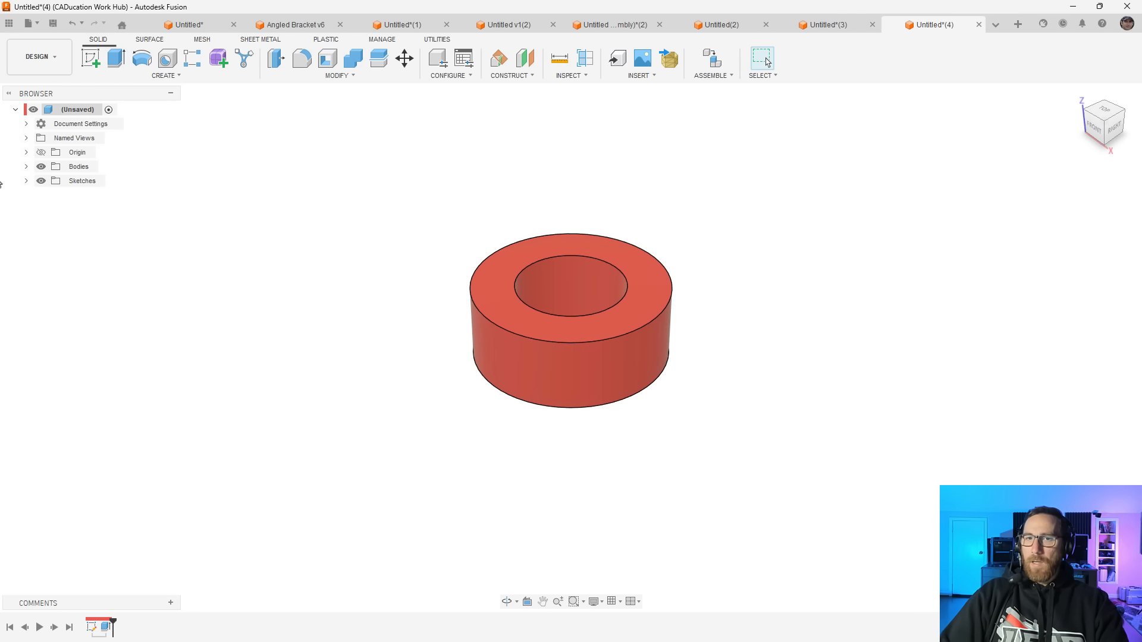
Show the circle sketch, extrude its outer ring 20 mm as a new body, and hide the sketch again
{"action": "left_click", "coordinate": [27, 180]}
{"action": "left_click", "coordinate": [52, 195]}
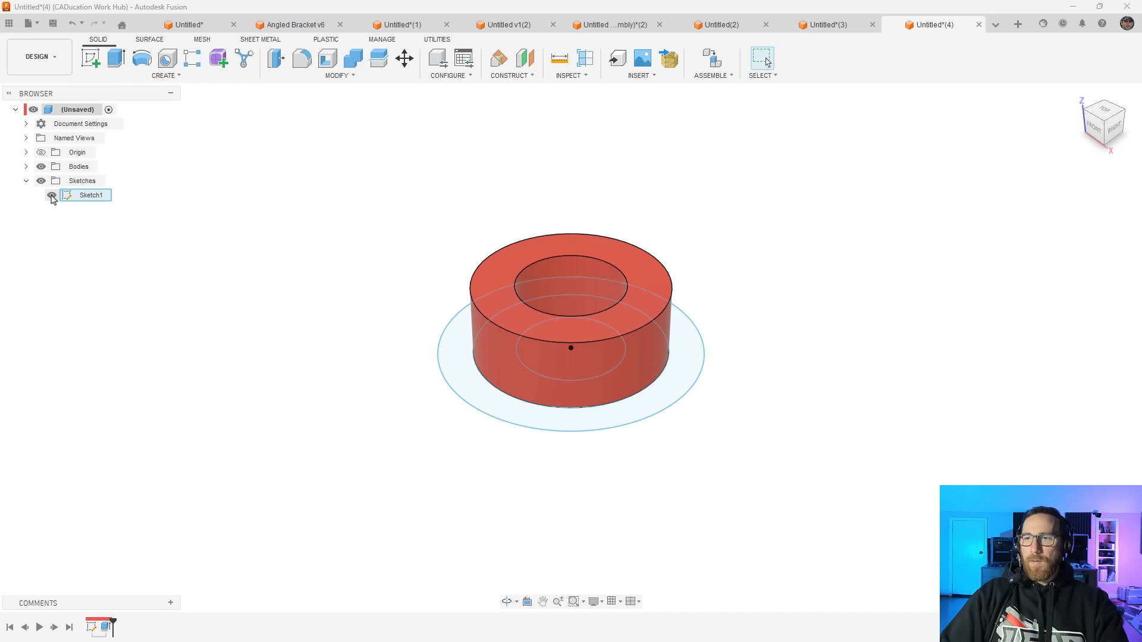
{"action": "left_click", "coordinate": [687, 362]}
{"action": "key", "text": "e"}
{"action": "left_click_drag", "start_coordinate": [644, 354], "coordinate": [646, 331]}
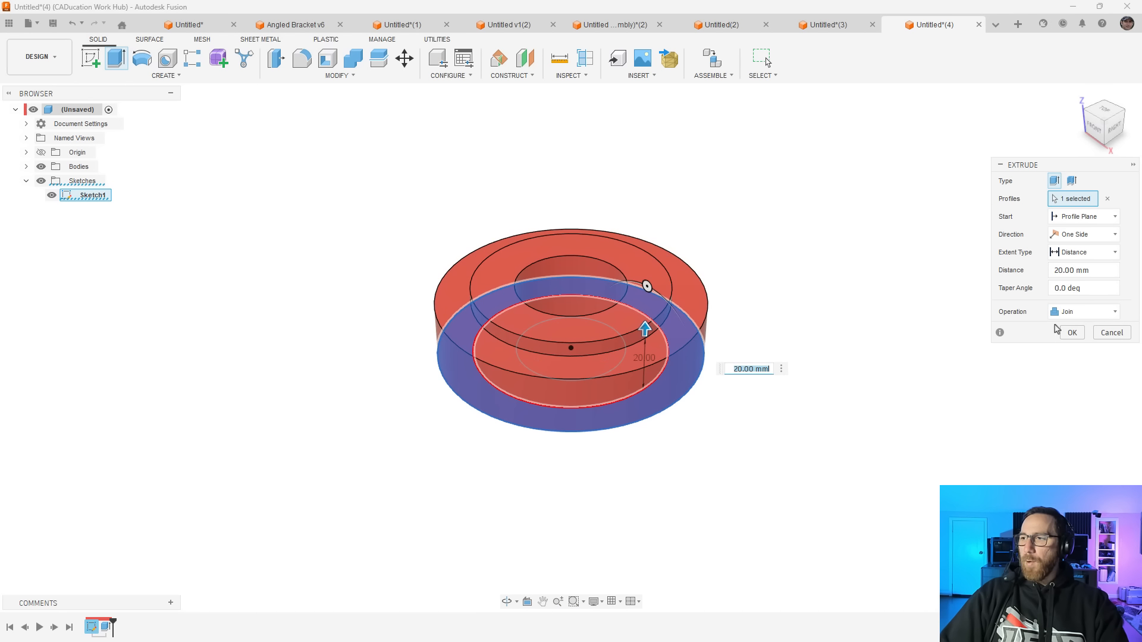
{"action": "left_click", "coordinate": [1082, 312]}
{"action": "left_click", "coordinate": [1058, 372]}
{"action": "left_click", "coordinate": [1073, 335]}
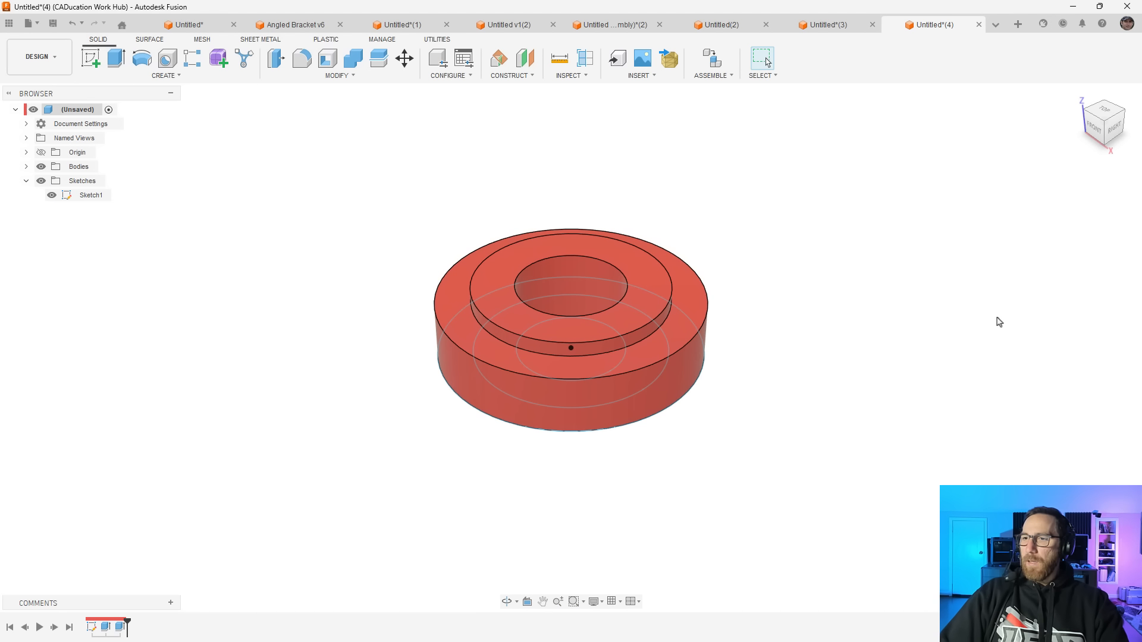
{"action": "left_click", "coordinate": [52, 195]}
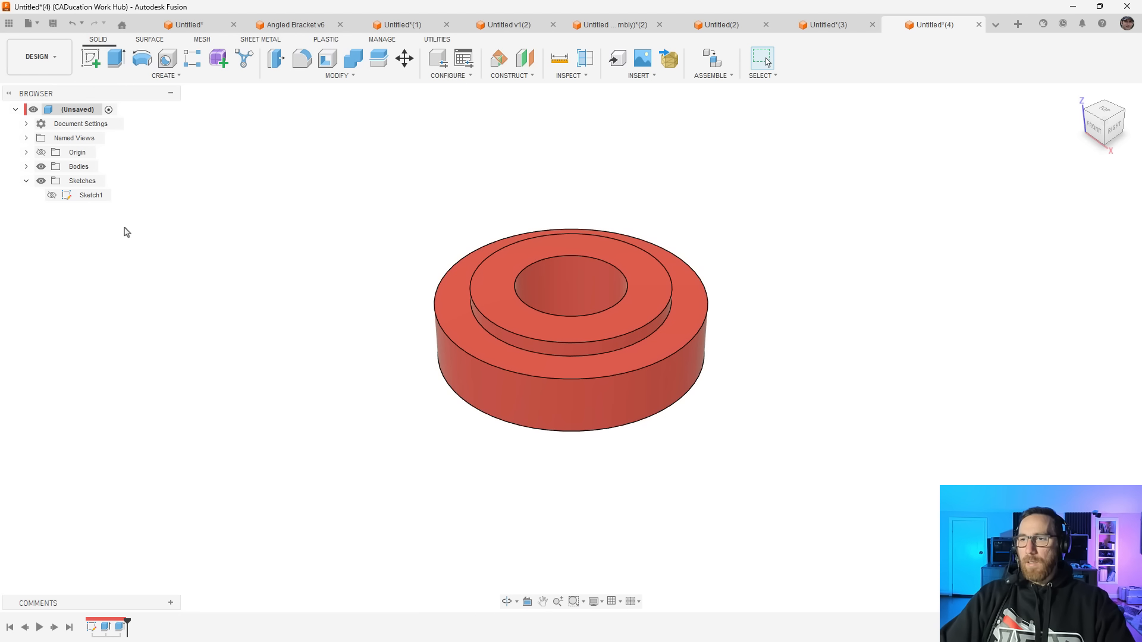
{"action": "left_click", "coordinate": [25, 181]}
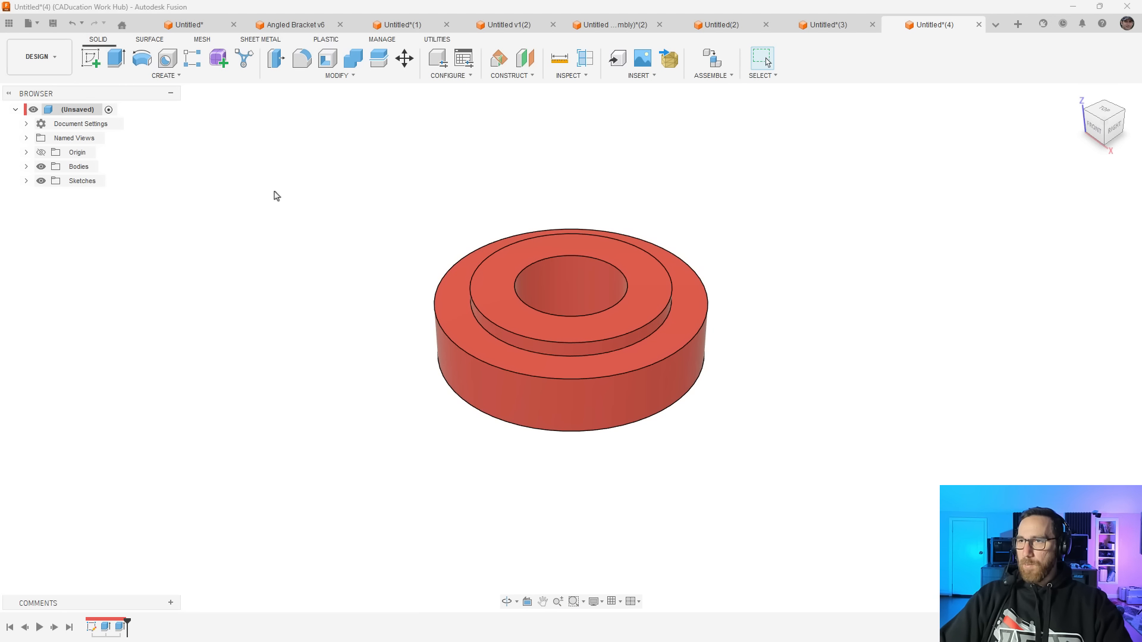
Convert the document's design type from Part to Hybrid and display the assembly tools
{"action": "left_click", "coordinate": [26, 123]}
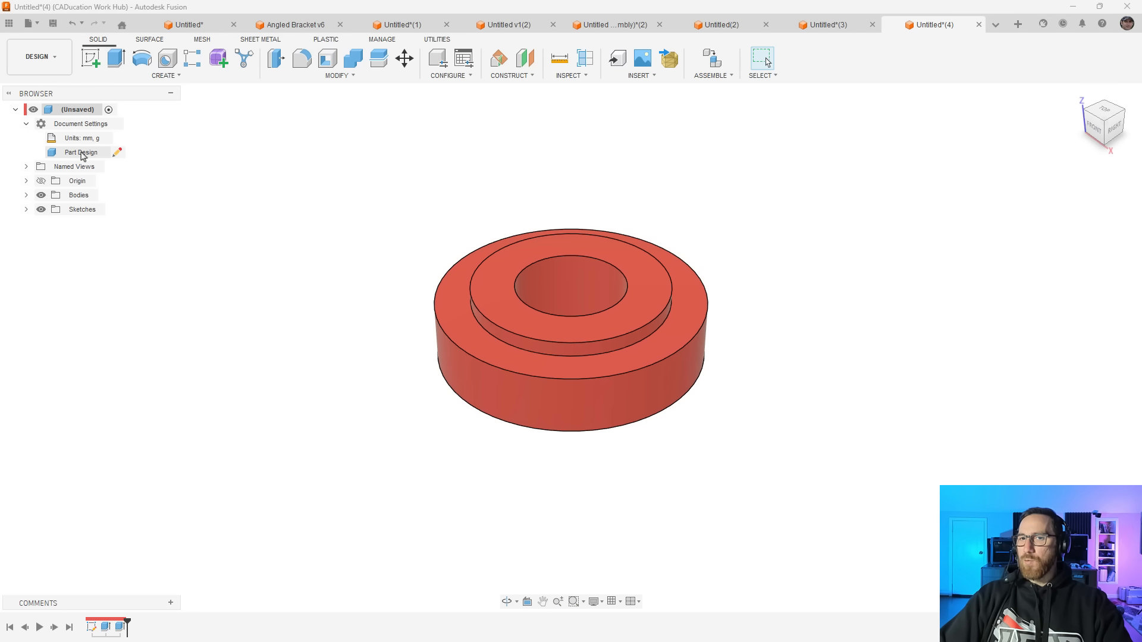
{"action": "left_click", "coordinate": [115, 153]}
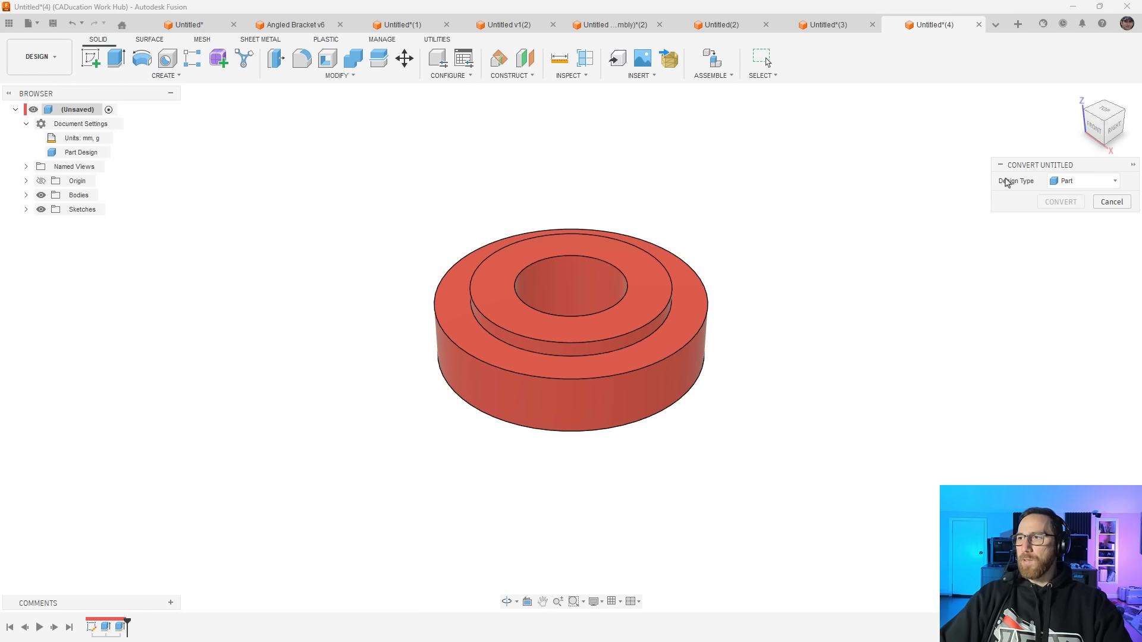
{"action": "left_click", "coordinate": [1060, 184]}
{"action": "left_click", "coordinate": [1057, 228]}
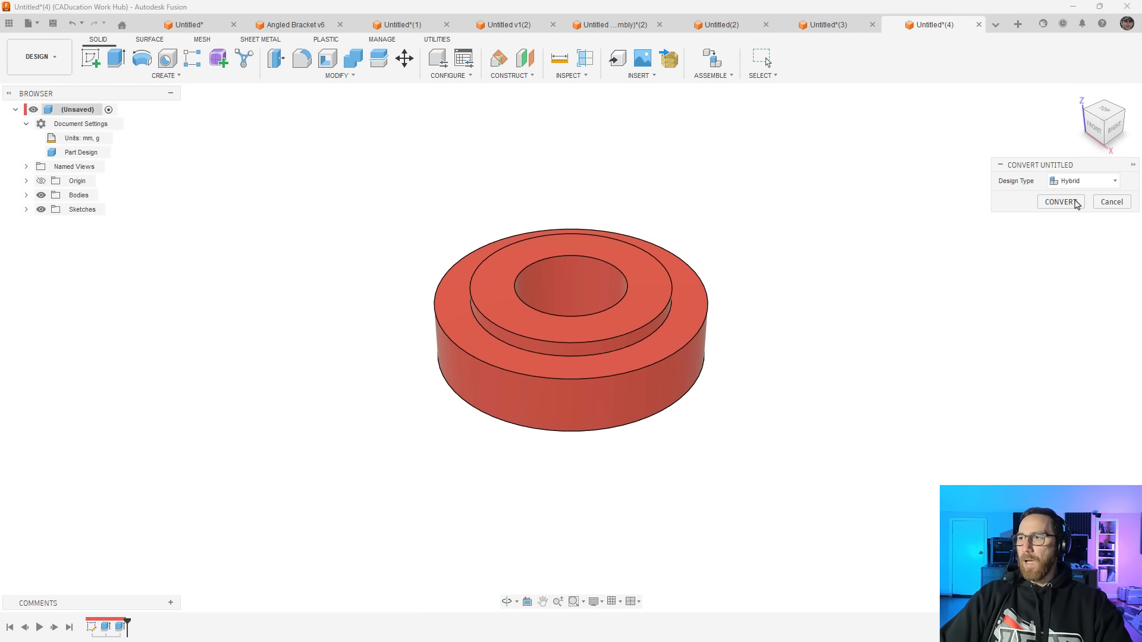
{"action": "left_click", "coordinate": [1075, 205]}
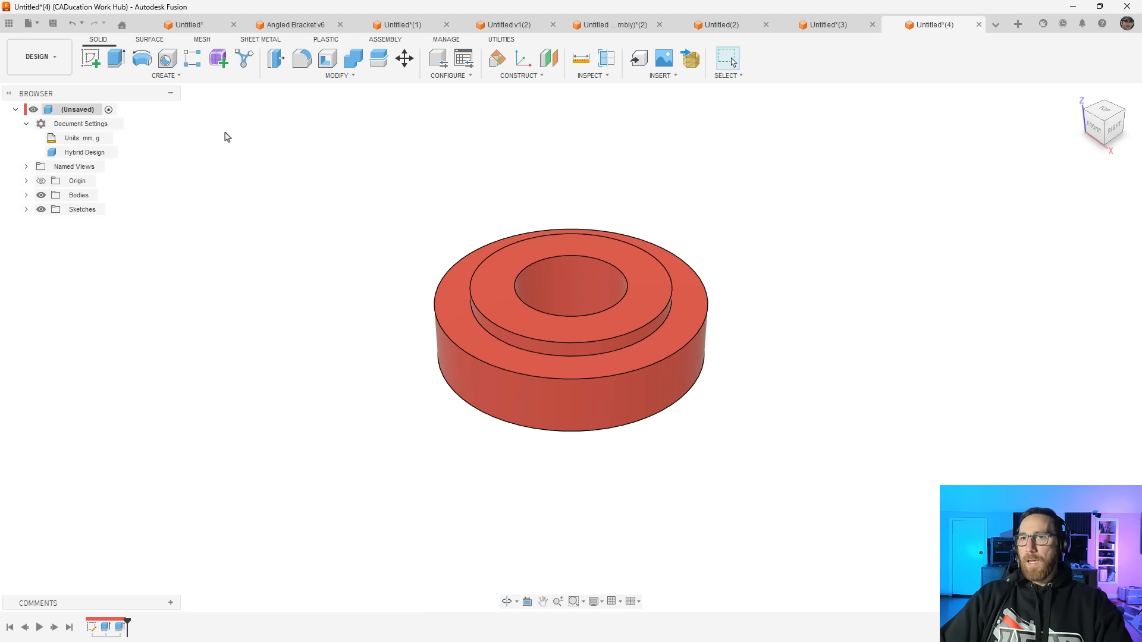
{"action": "left_click", "coordinate": [394, 41]}
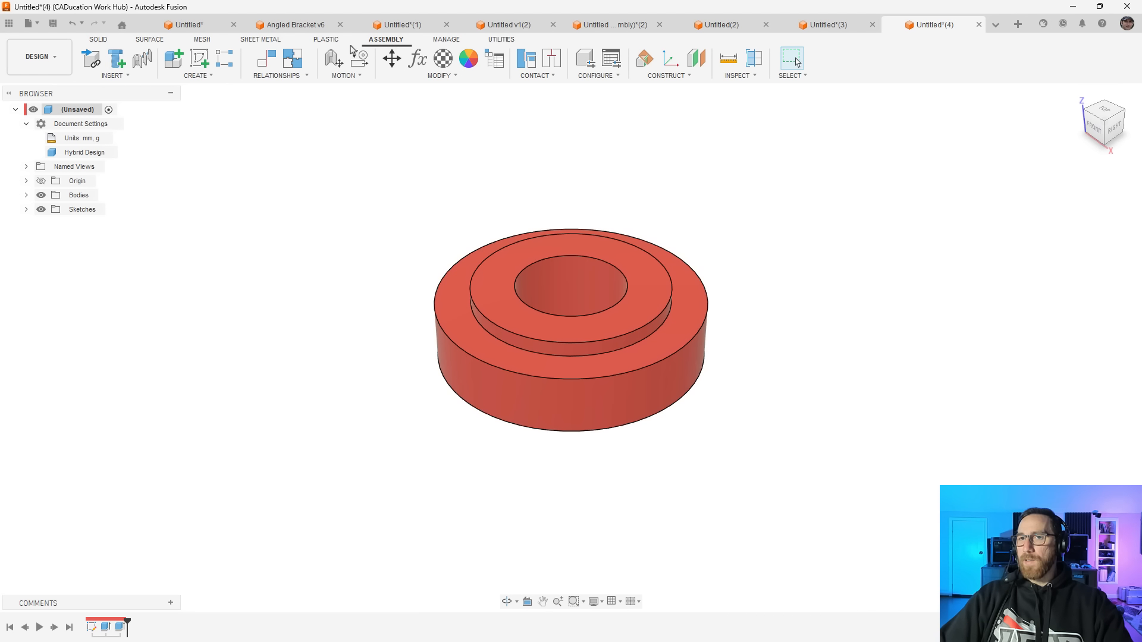
Create components from both ring bodies, try moving the outer ring sideways, and revert its position
{"action": "left_click", "coordinate": [99, 42]}
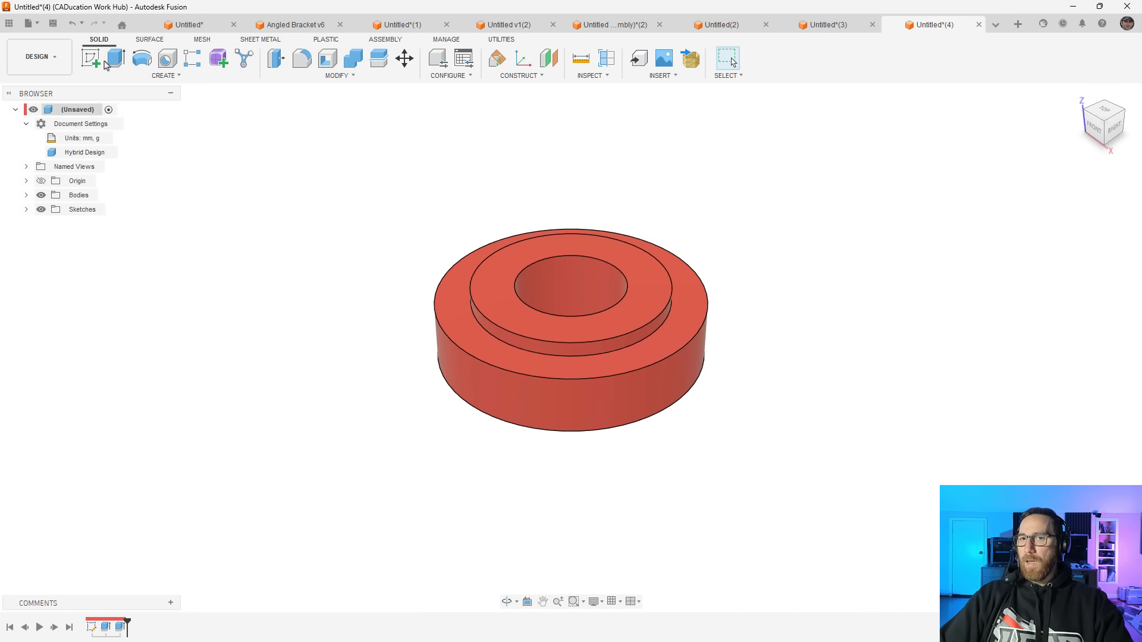
{"action": "left_click", "coordinate": [26, 195]}
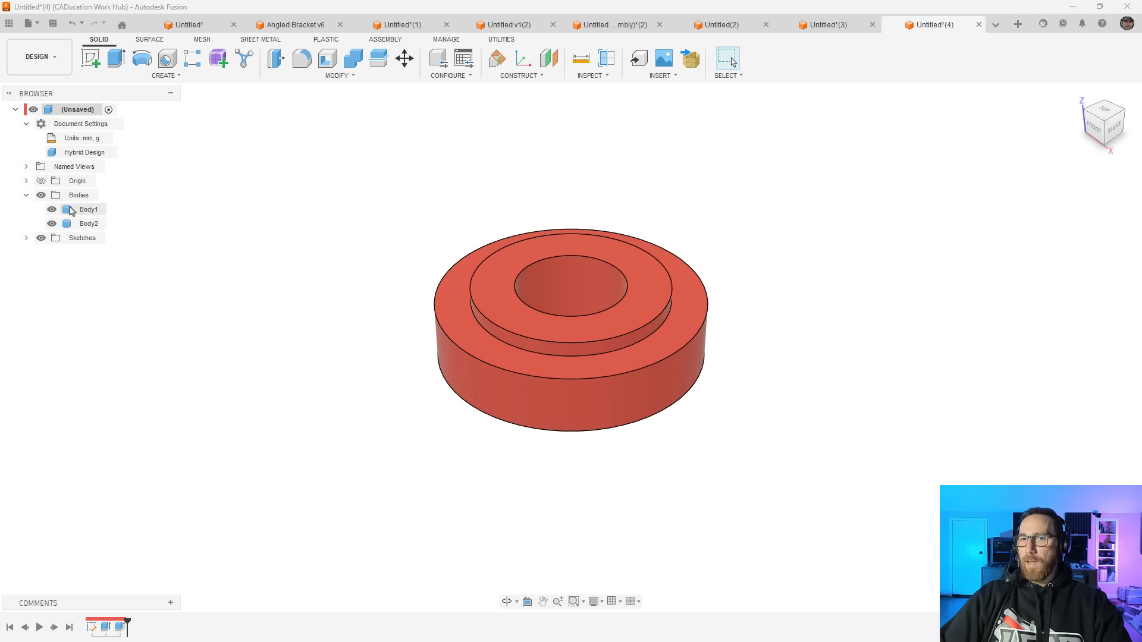
{"action": "left_click", "coordinate": [70, 210]}
{"action": "left_click", "coordinate": [70, 224], "text": "shift"}
{"action": "right_click", "coordinate": [74, 226]}
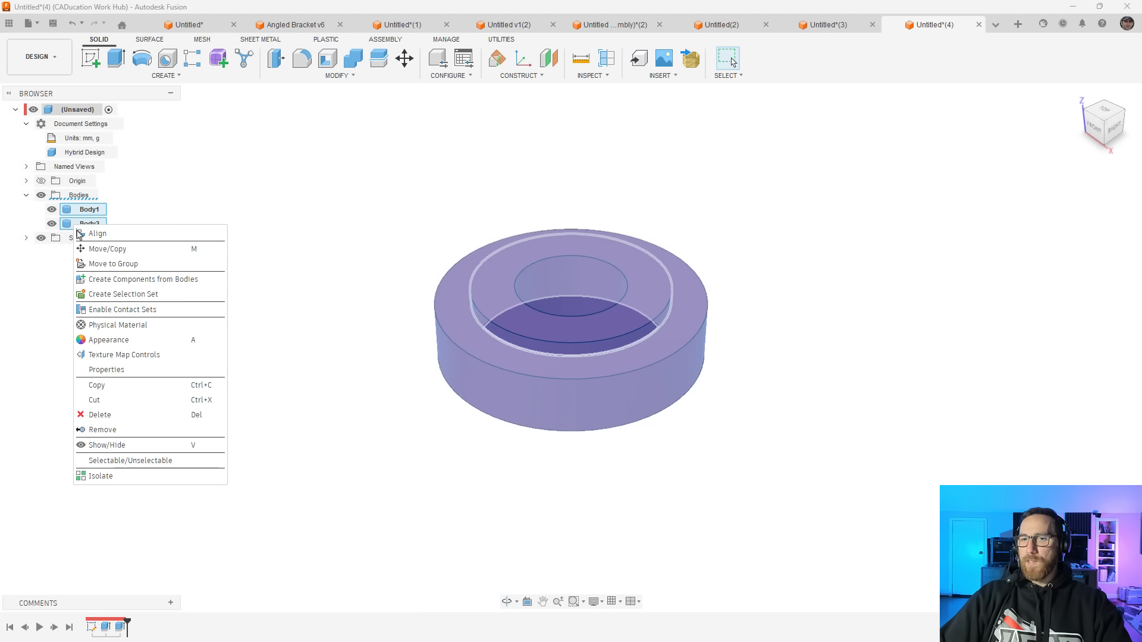
{"action": "left_click", "coordinate": [121, 279]}
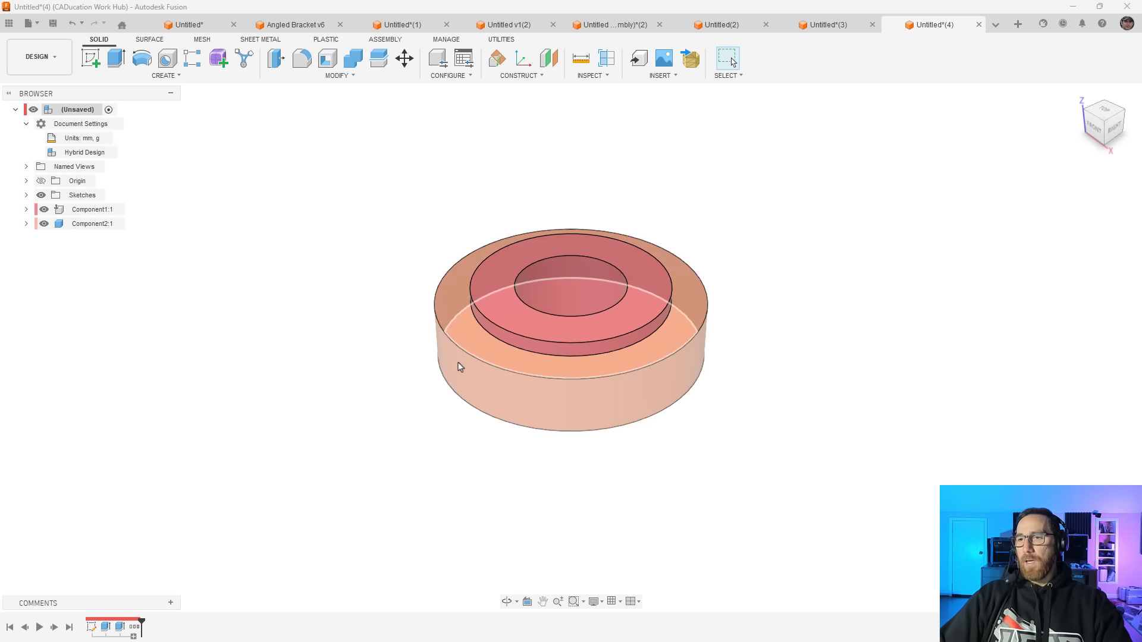
{"action": "left_click_drag", "start_coordinate": [460, 367], "coordinate": [502, 361]}
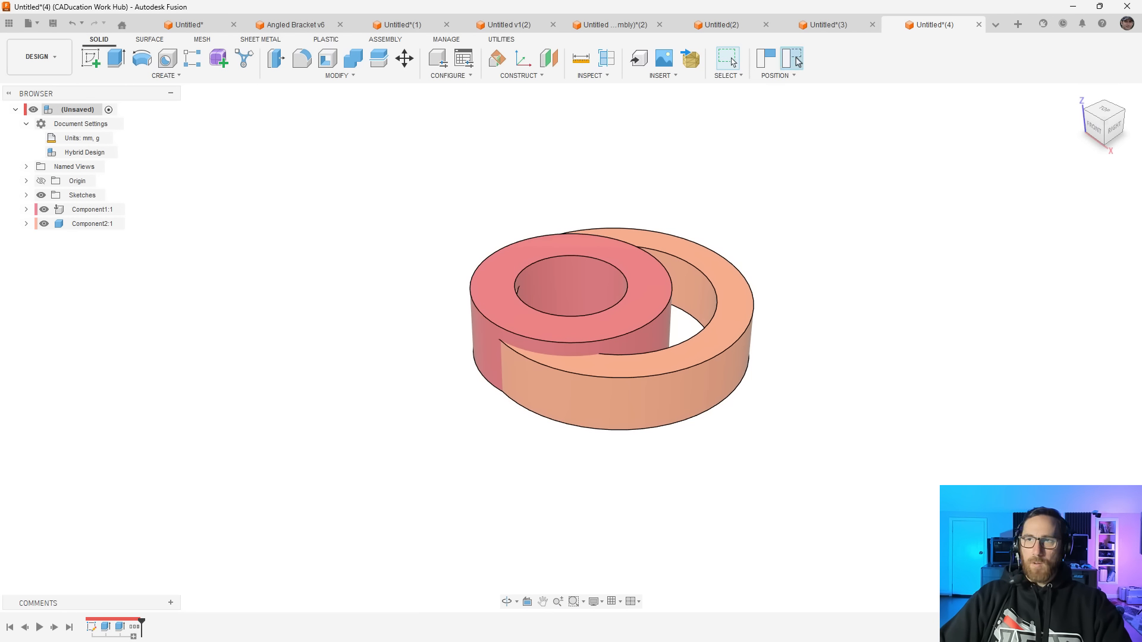
{"action": "left_click", "coordinate": [794, 58]}
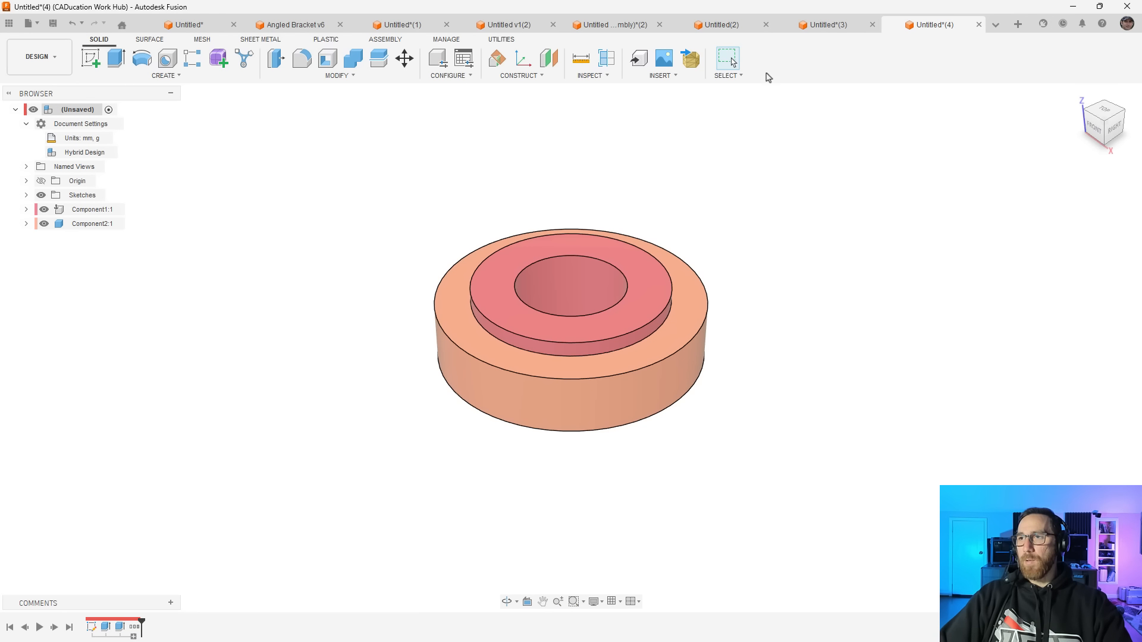
Switch to the empty design Untitled(2) and close it
{"action": "left_click", "coordinate": [729, 28]}
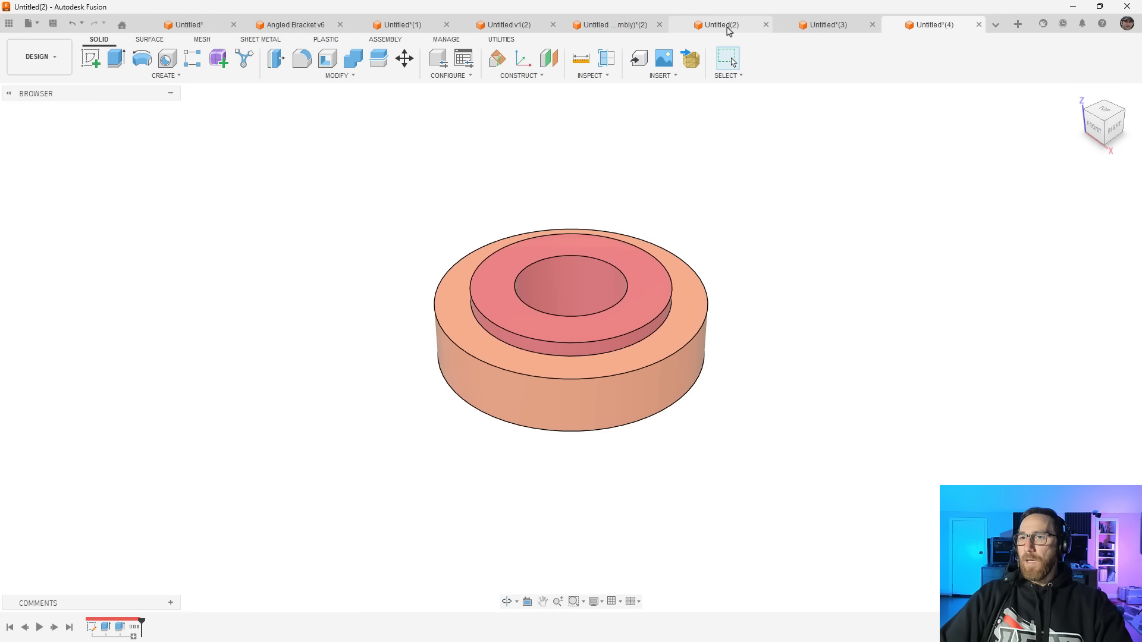
{"action": "left_click", "coordinate": [768, 26]}
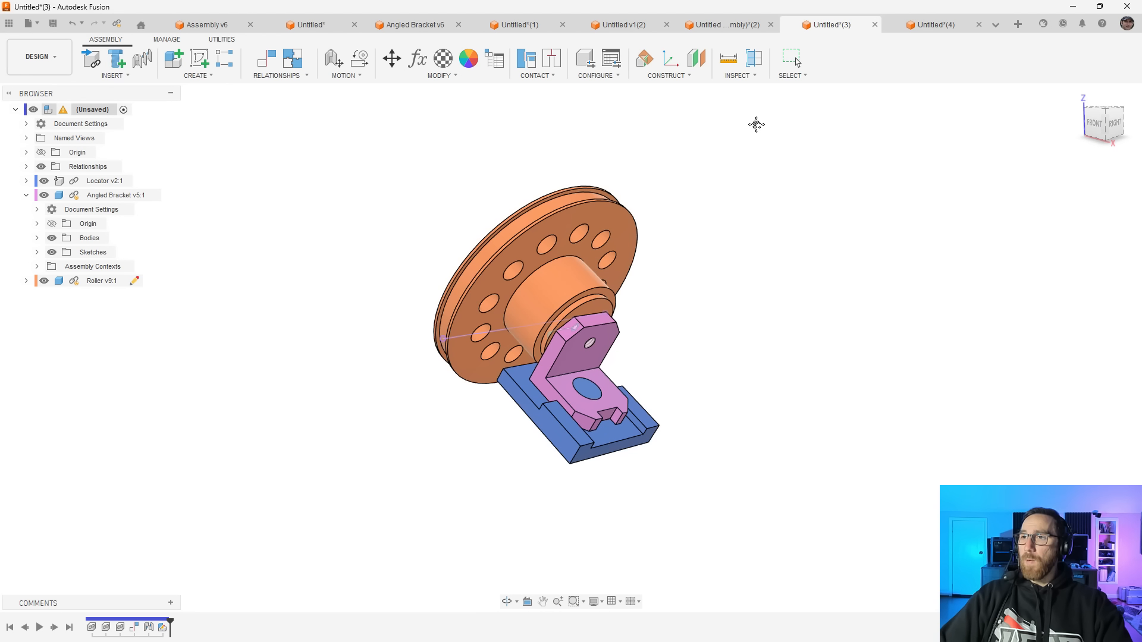
Turn on the modeling tools for the roller and bracket assembly design, and turn them off again
{"action": "middle_click_drag", "start_coordinate": [755, 122], "coordinate": [734, 130]}
{"action": "left_click", "coordinate": [222, 40]}
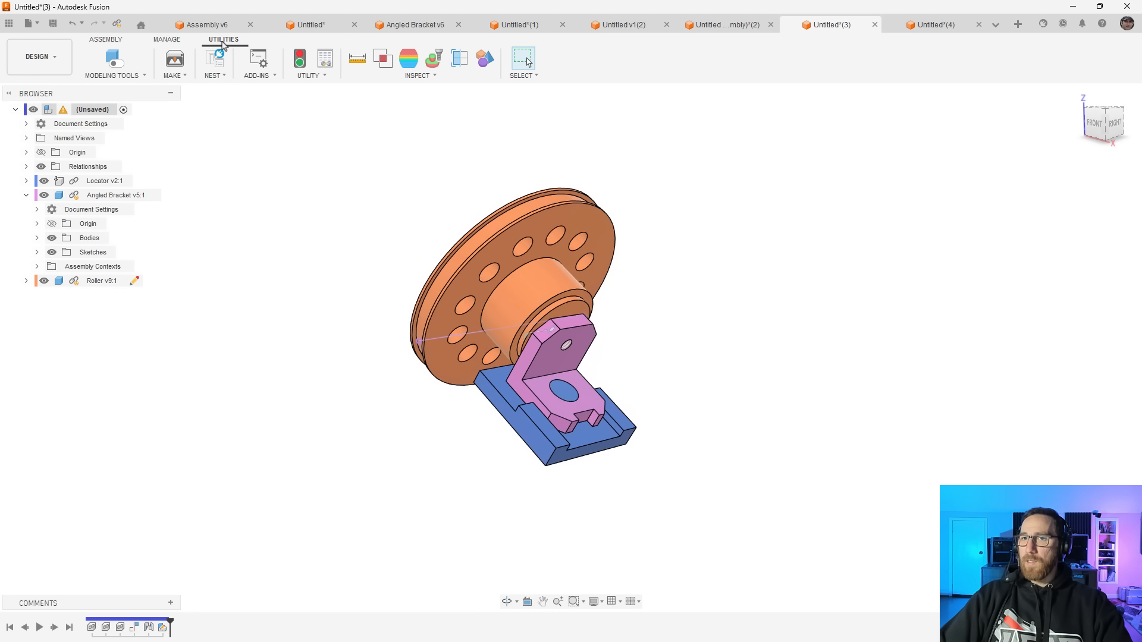
{"action": "left_click", "coordinate": [115, 59]}
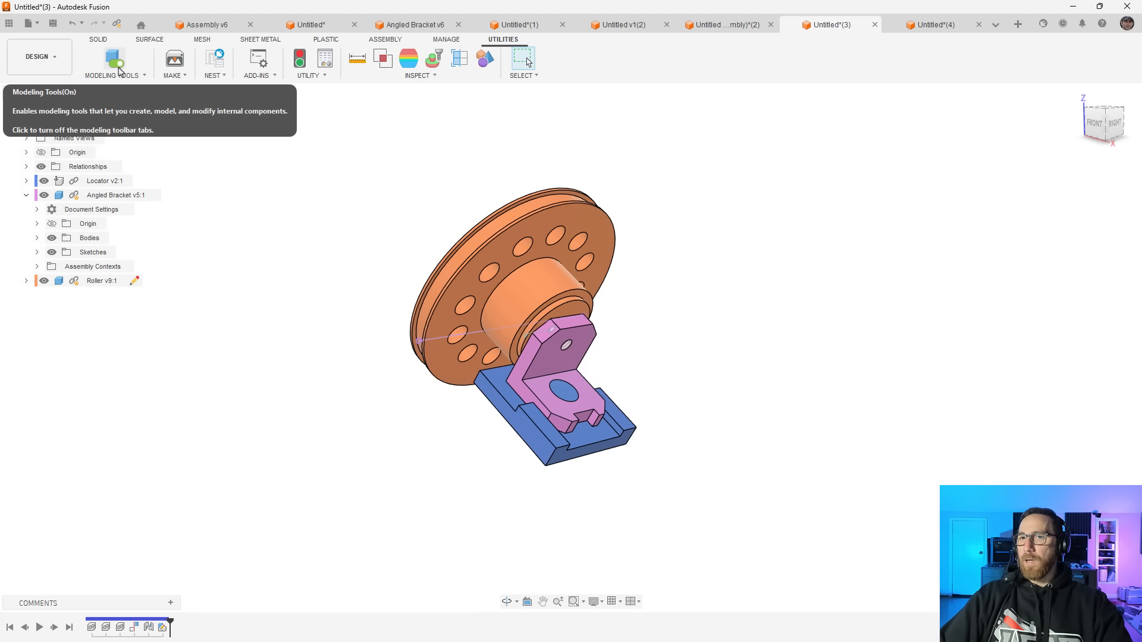
{"action": "mouse_move", "coordinate": [75, 198]}
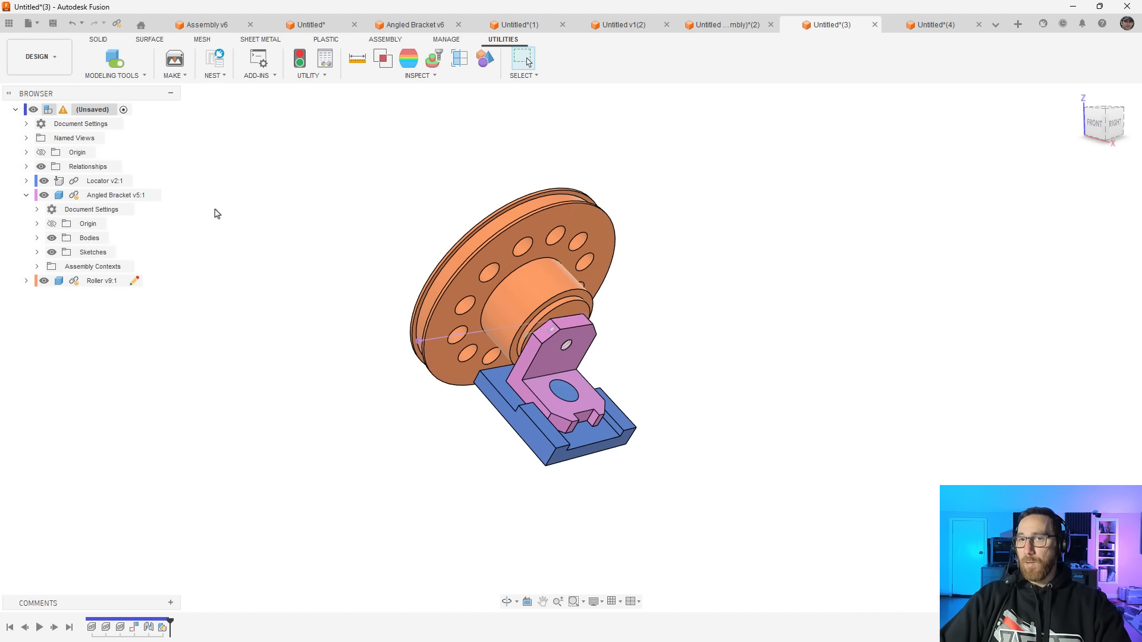
{"action": "left_click", "coordinate": [118, 63]}
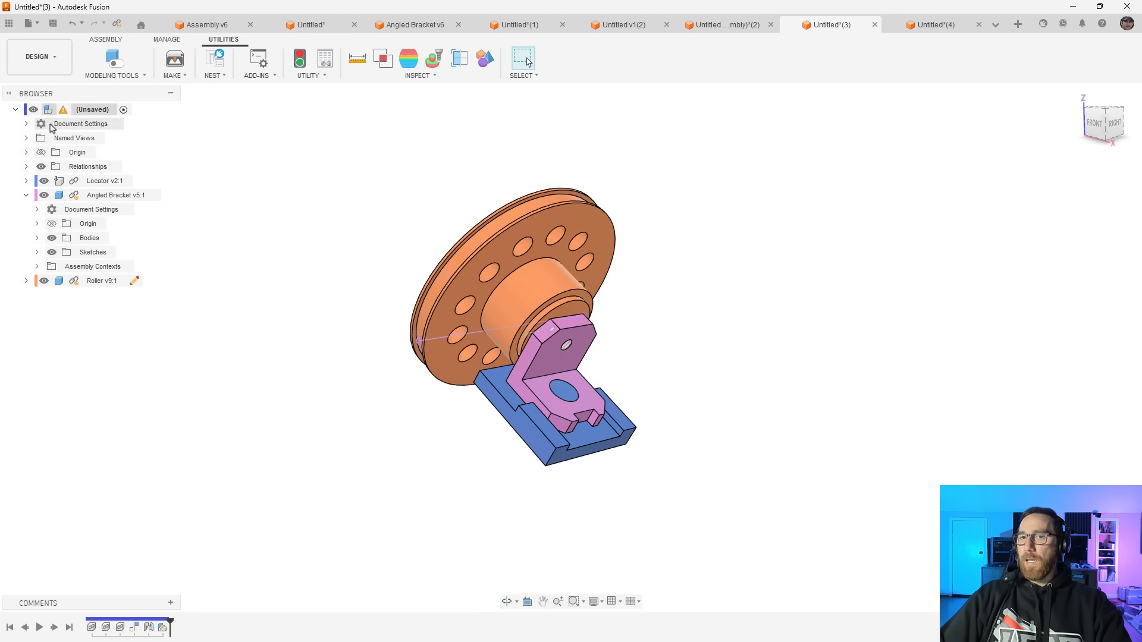
Convert the roller and bracket document's design type from Assembly to Hybrid
{"action": "left_click", "coordinate": [26, 125]}
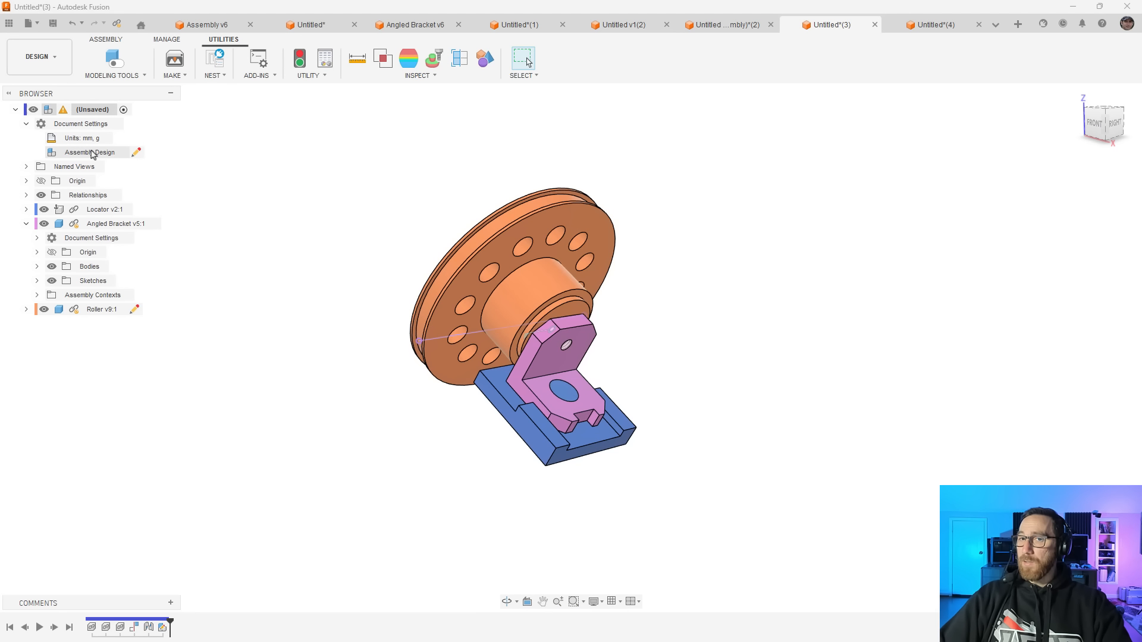
{"action": "left_click", "coordinate": [136, 154]}
{"action": "left_click", "coordinate": [1065, 182]}
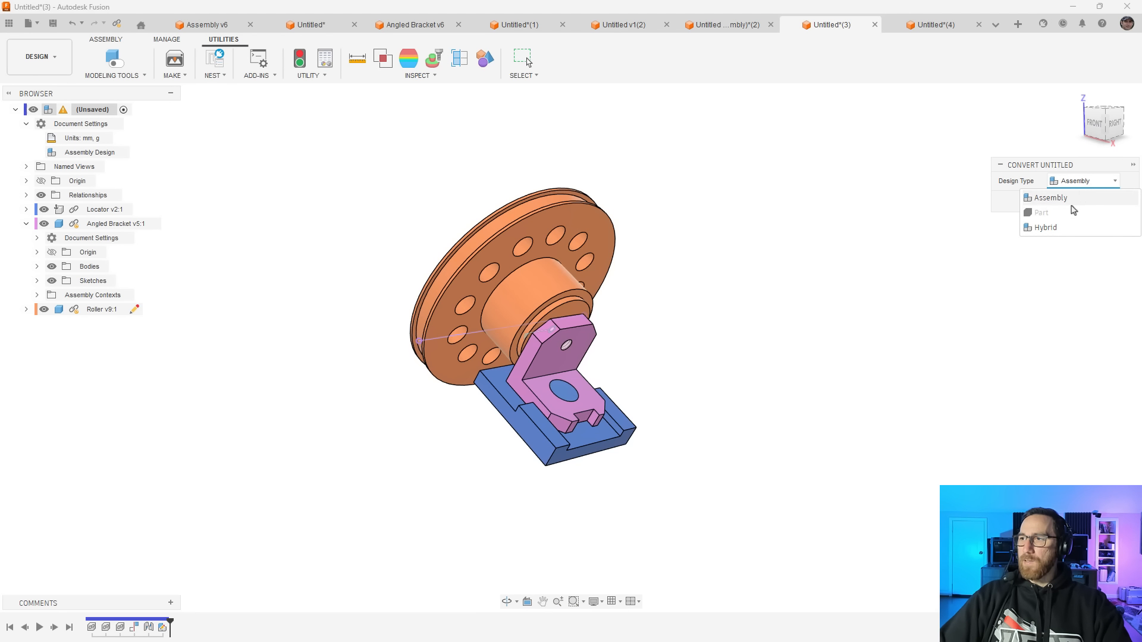
{"action": "left_click", "coordinate": [1047, 228]}
{"action": "left_click", "coordinate": [1062, 203]}
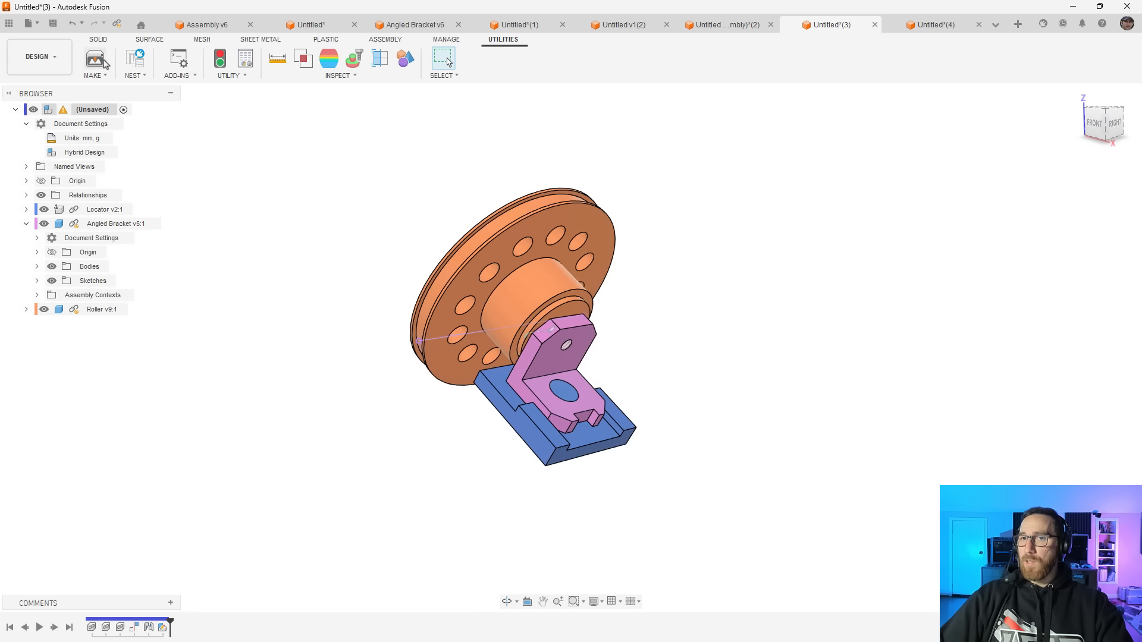
Compare the solid modeling and utility tools available in the hybrid design, and return to the ring design Untitled*(4)
{"action": "left_click", "coordinate": [98, 39]}
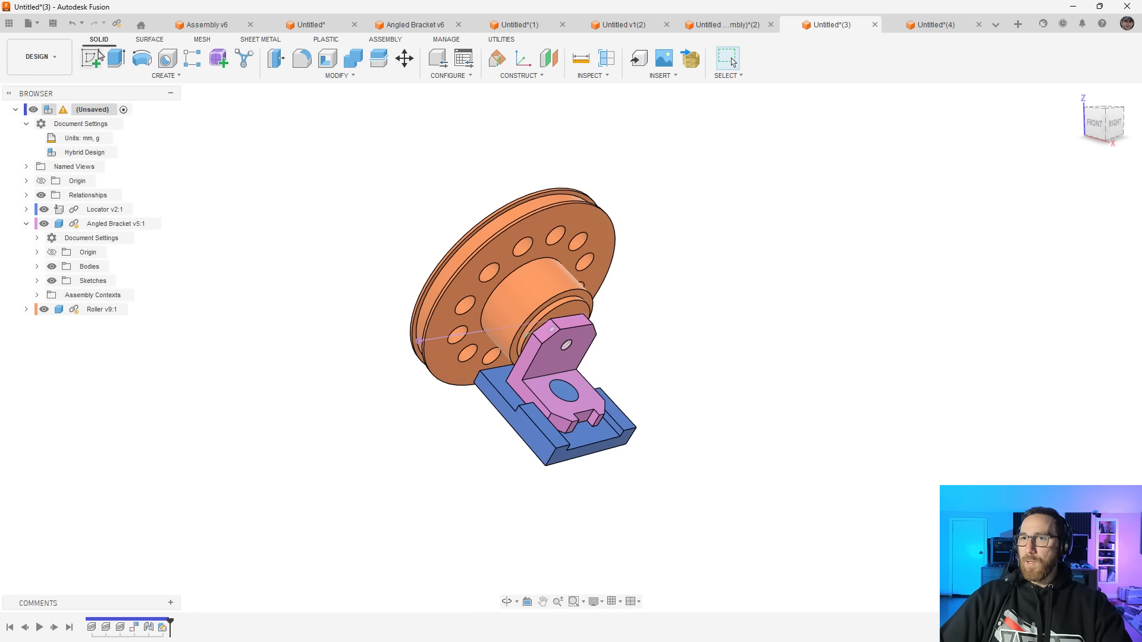
{"action": "left_click", "coordinate": [502, 39]}
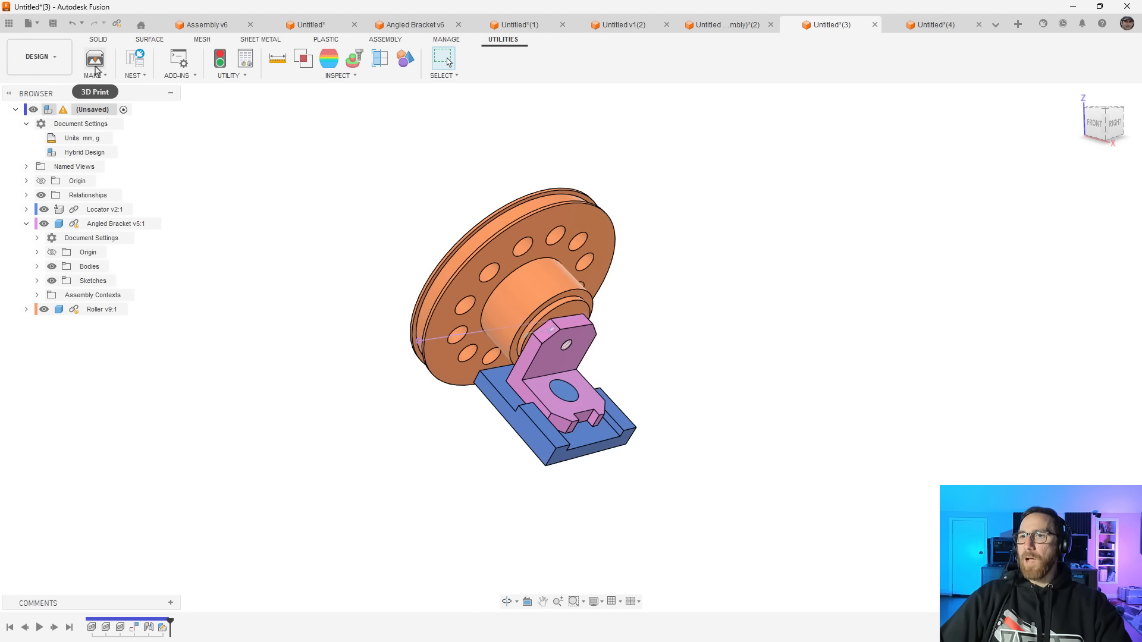
{"action": "left_click", "coordinate": [99, 39]}
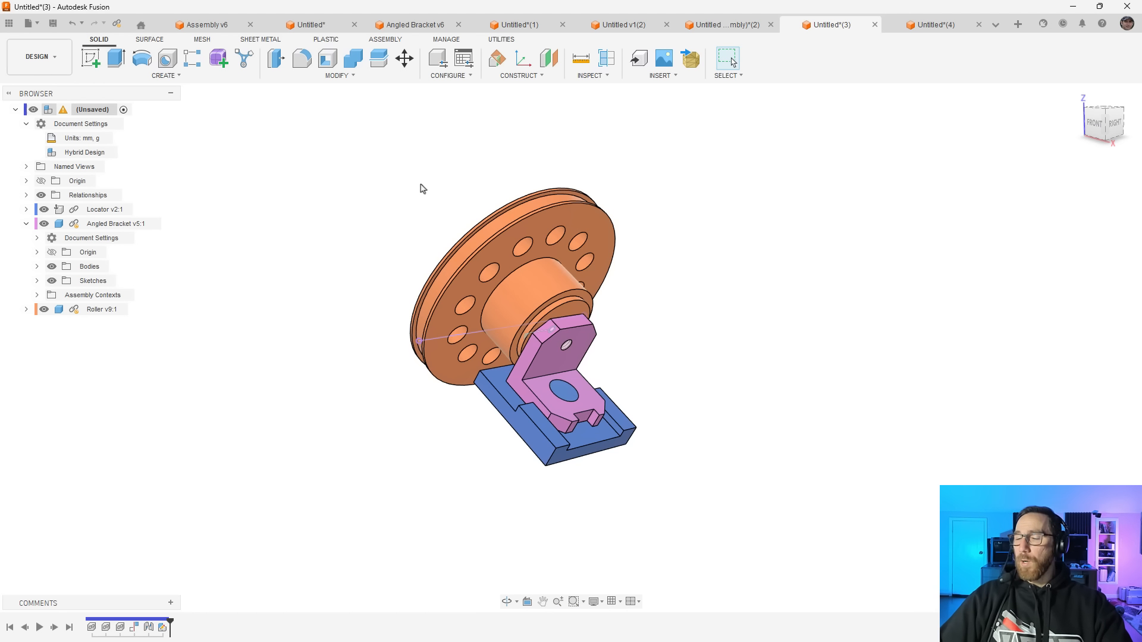
{"action": "left_click", "coordinate": [933, 25]}
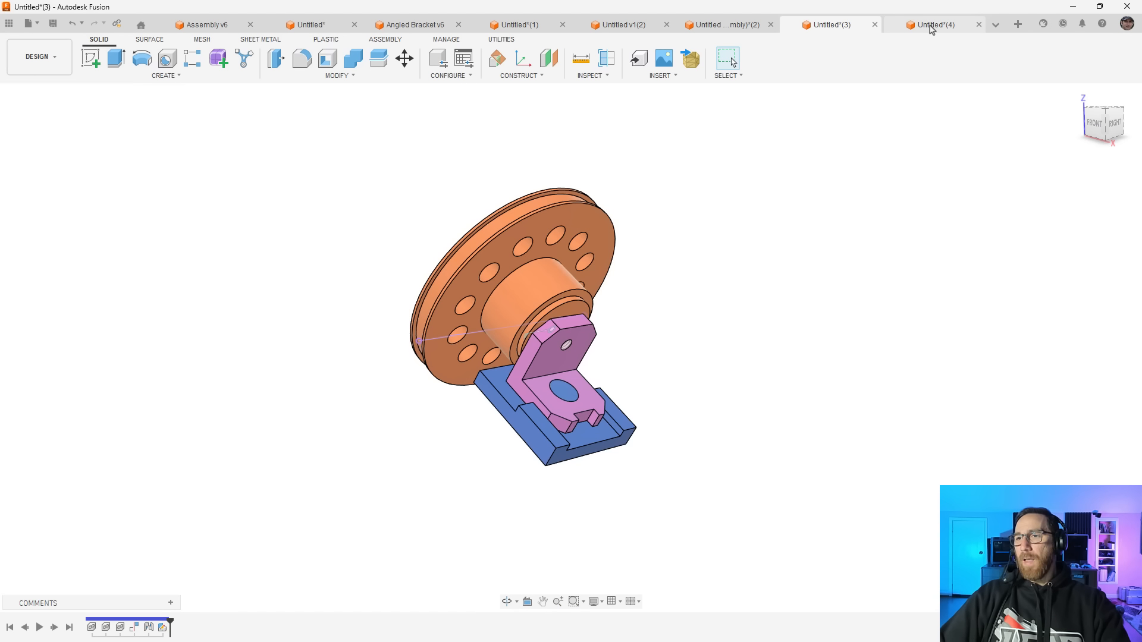